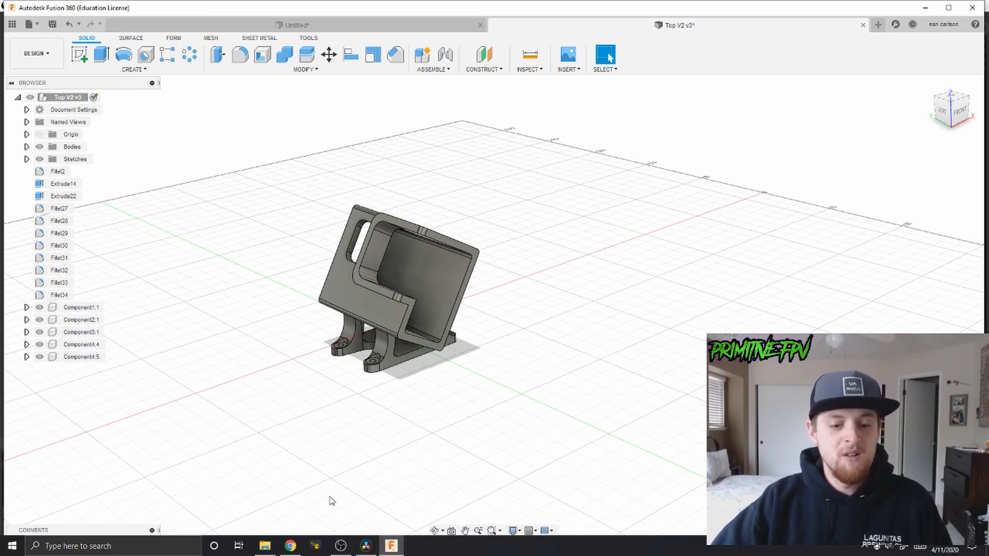
# Look over the Online-Convert image-to-SVG page in Chrome and return to Fusion 360.
pyautogui.click(292, 549)
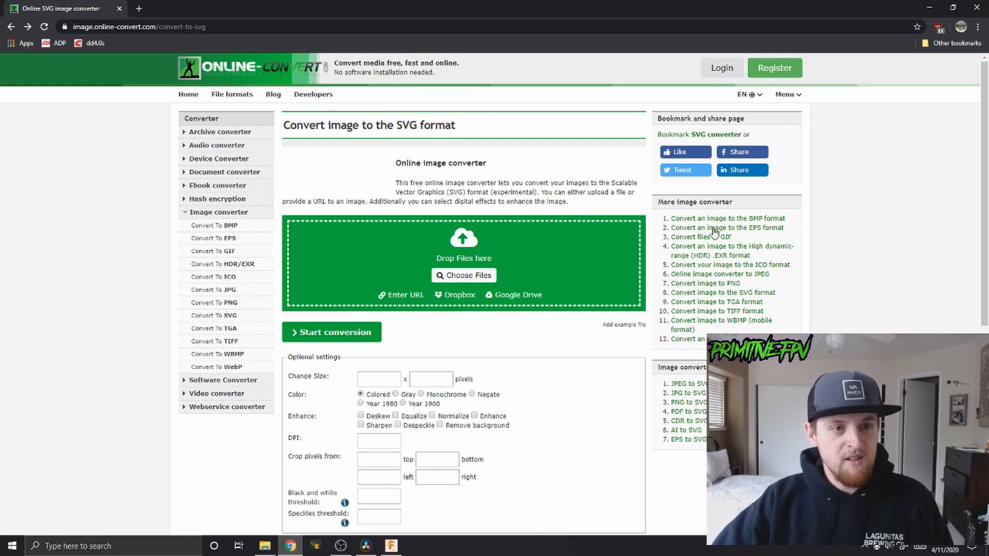
pyautogui.click(469, 276)
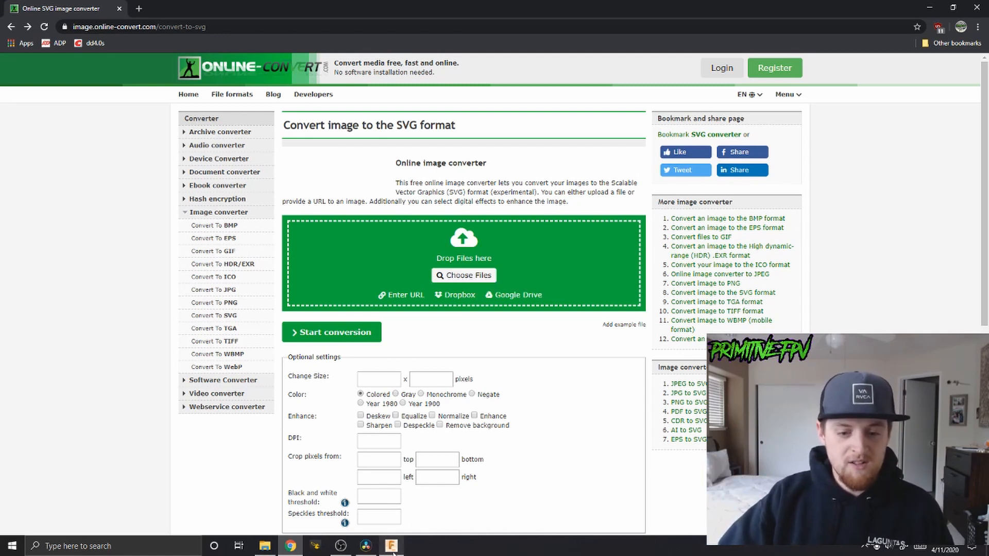
pyautogui.moveTo(391, 550)
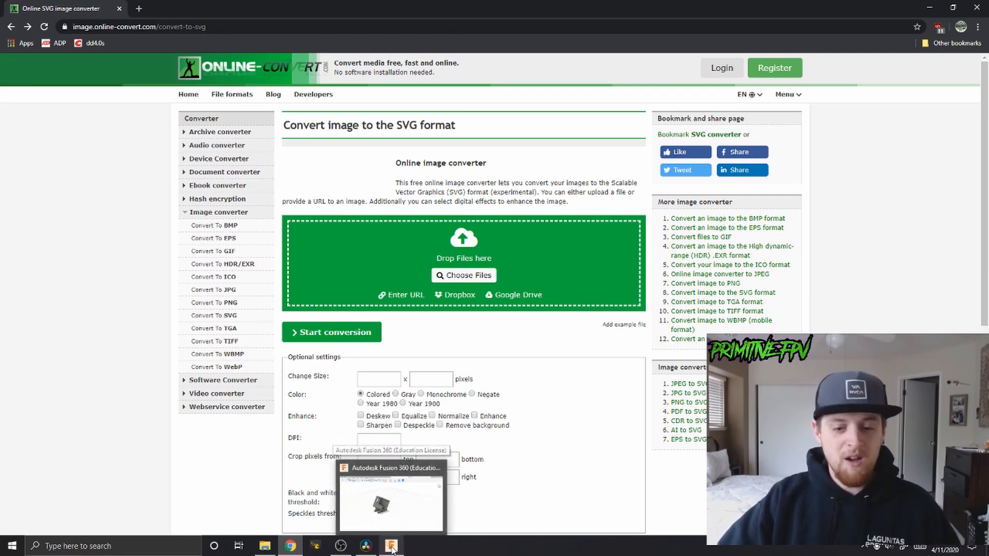
pyautogui.click(391, 547)
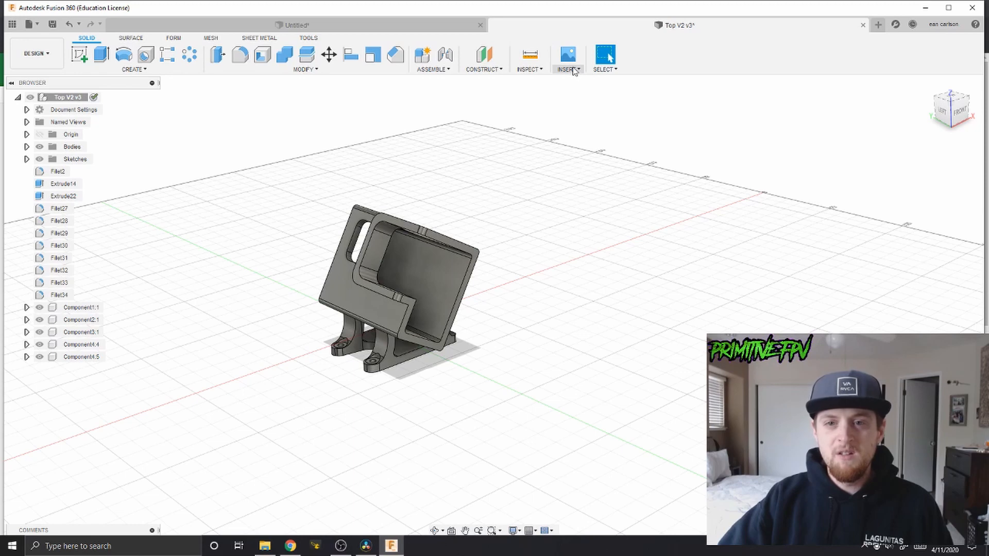
# Insert the FPV Builders logo JPG from the computer's Downloads folder as a canvas on the horizontal plane beside the camera mount.
pyautogui.click(569, 56)
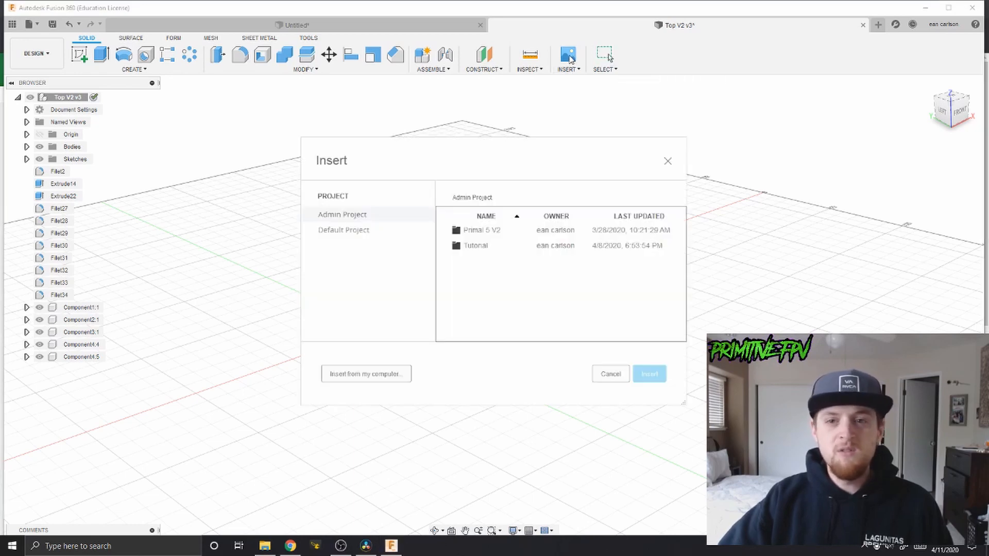
pyautogui.click(353, 375)
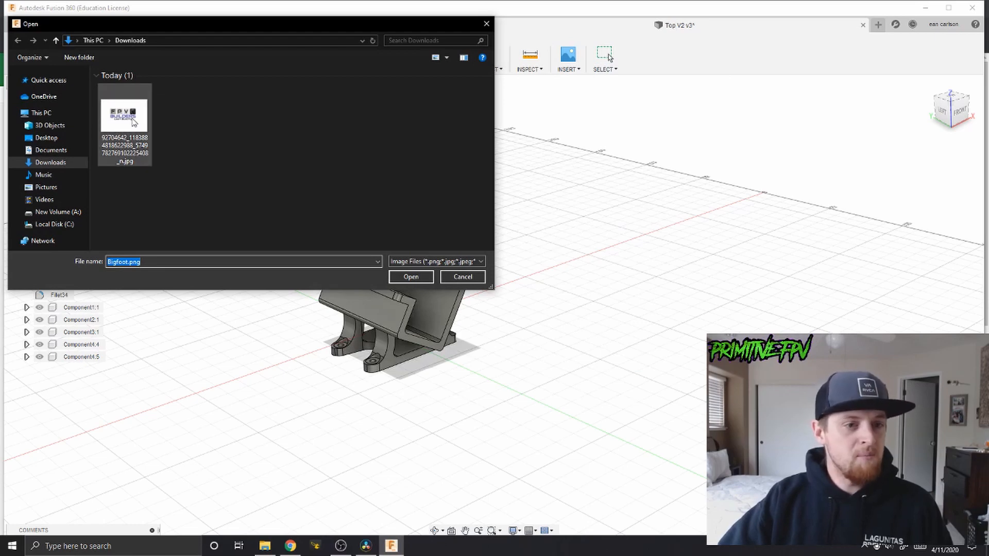
pyautogui.click(133, 120)
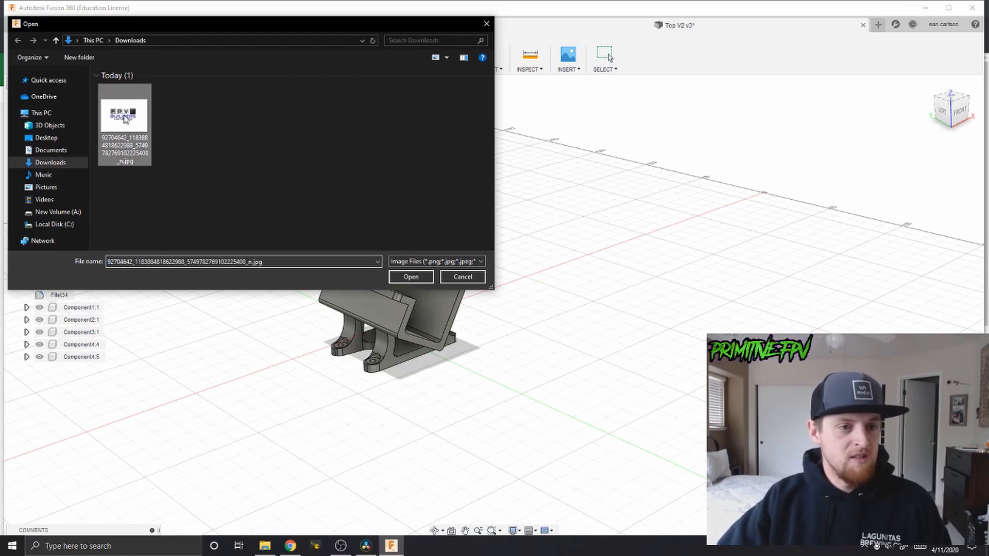
pyautogui.click(411, 277)
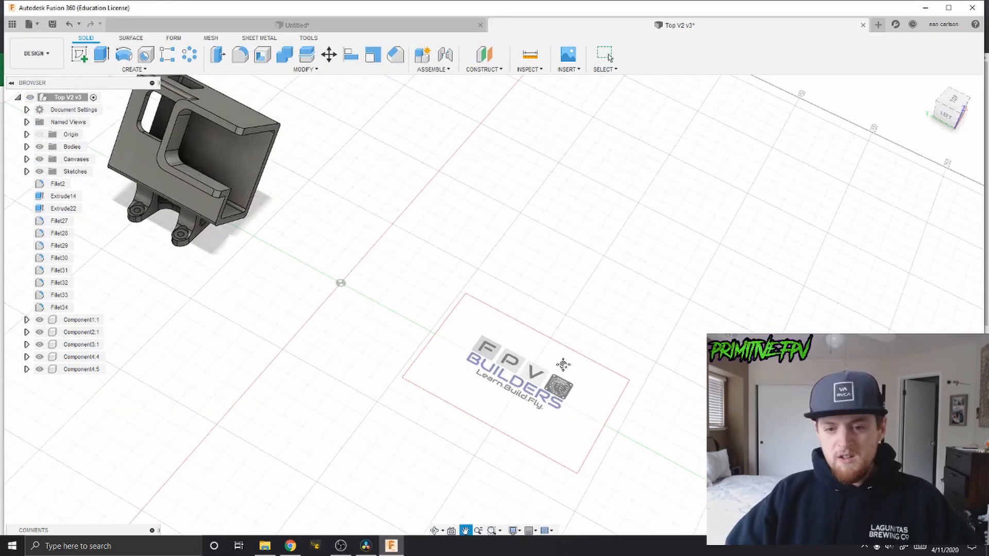
pyautogui.moveTo(563, 365); pyautogui.dragTo(535, 355, button='middle')
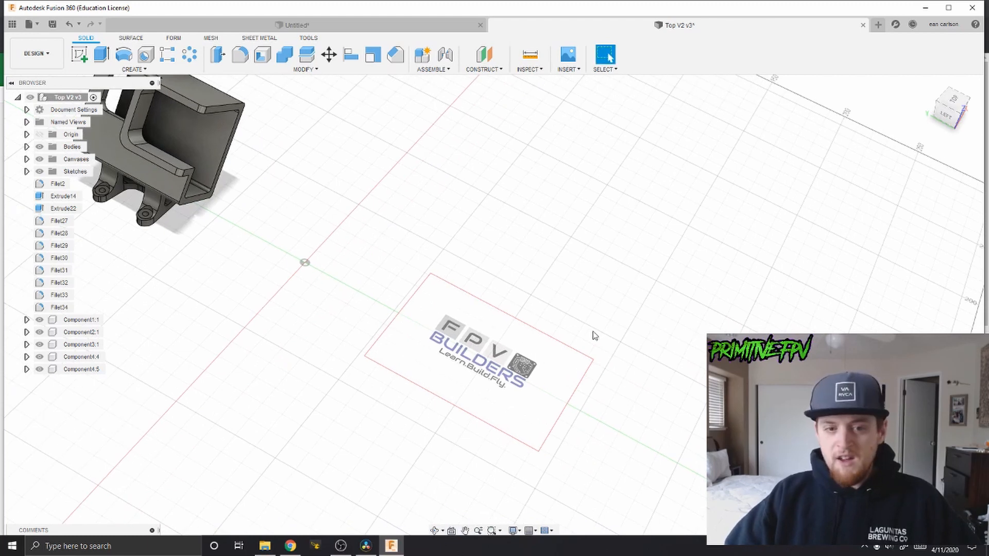
pyautogui.click(80, 55)
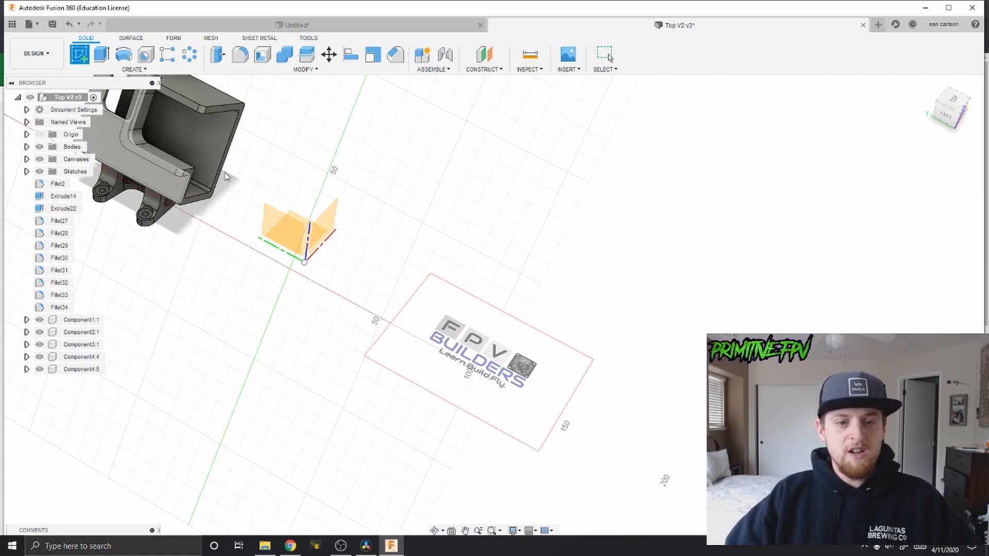
pyautogui.click(296, 220)
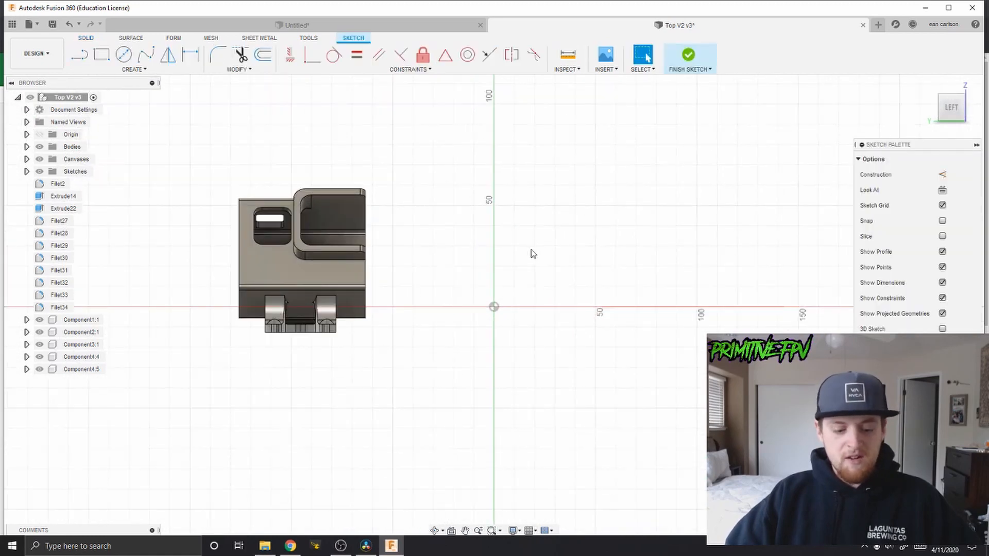
pyautogui.scroll(-3, 533, 265)
pyautogui.keyDown('shift'); pyautogui.moveTo(516, 265); pyautogui.dragTo(491, 311, button='middle'); pyautogui.keyUp('shift')
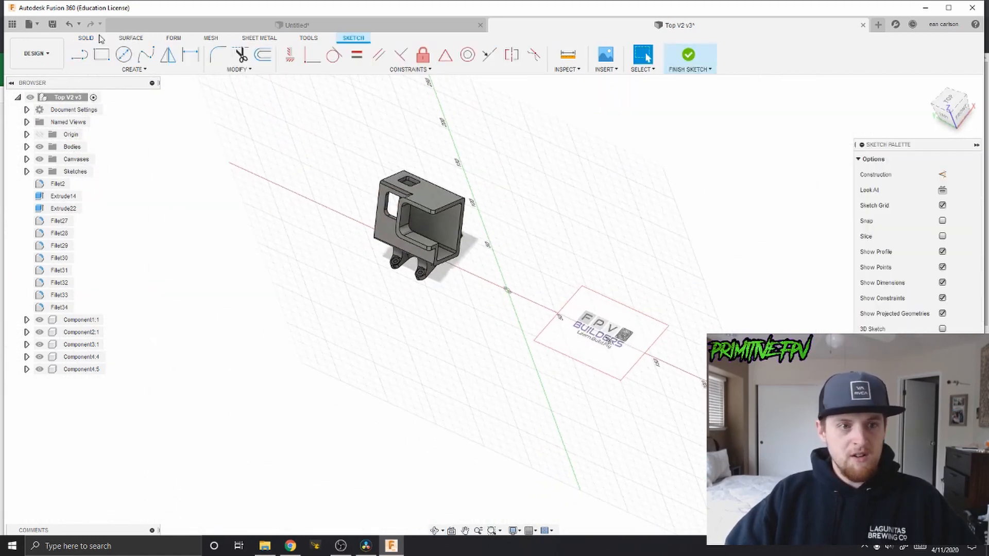
pyautogui.click(689, 55)
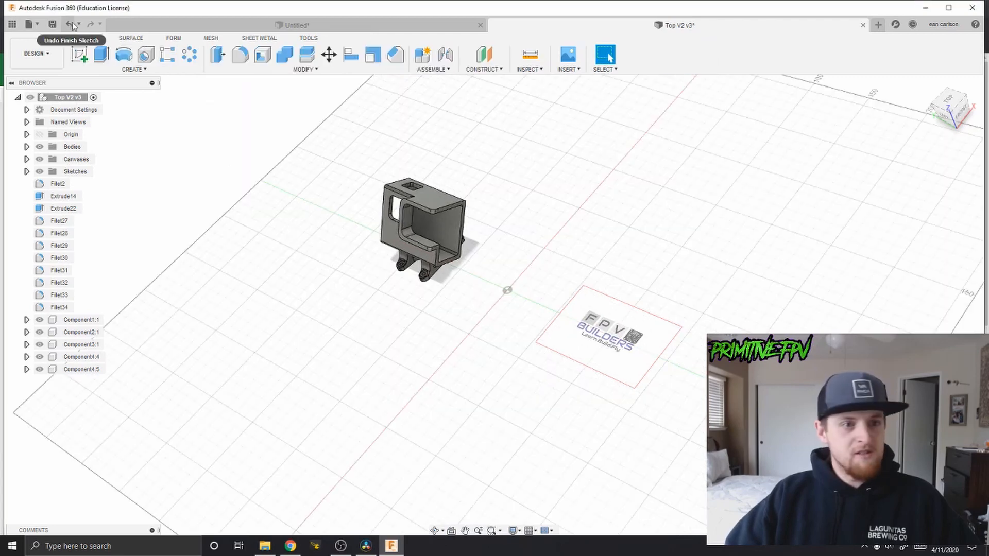
# Start a sketch on the horizontal origin plane that carries the logo canvas, with the logo reading upright.
pyautogui.click(80, 55)
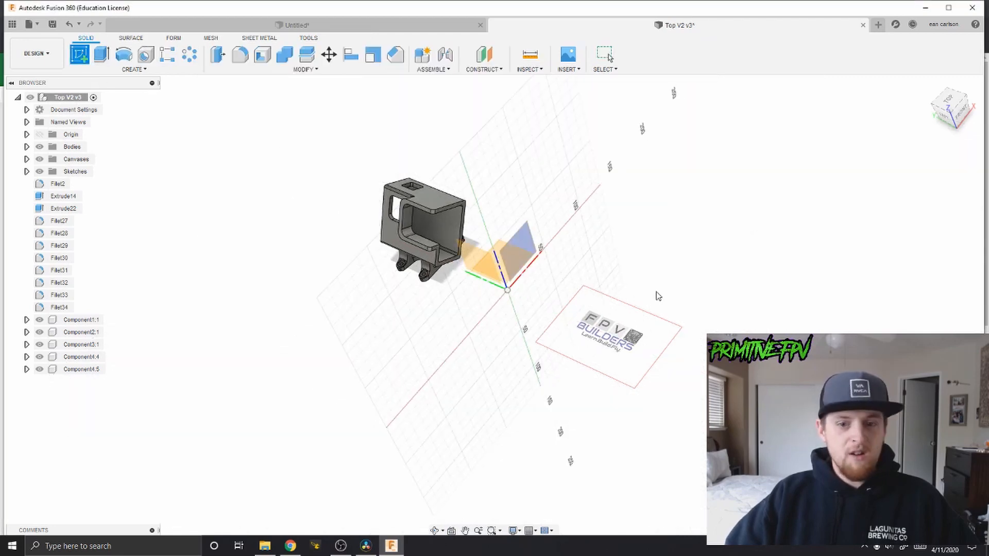
pyautogui.click(504, 249)
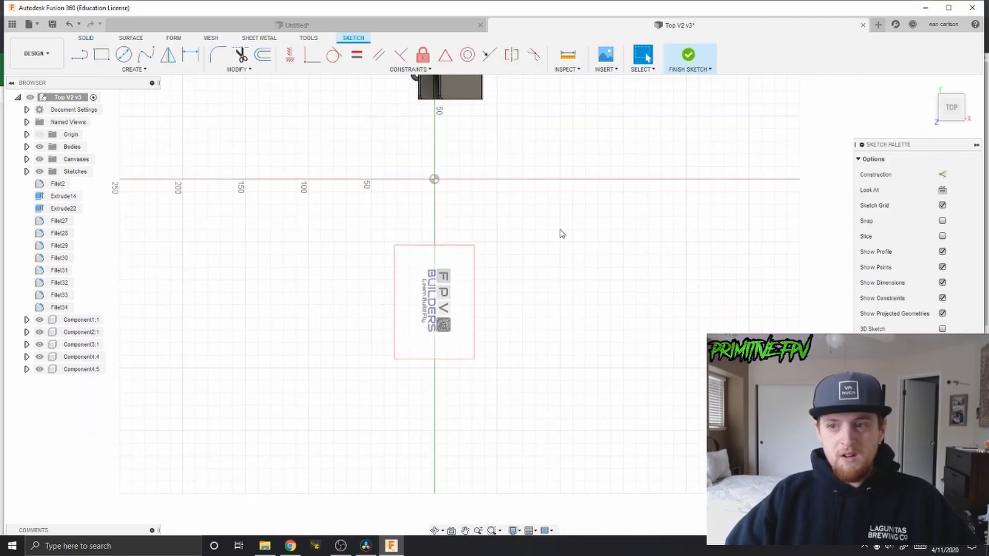
pyautogui.click(960, 88)
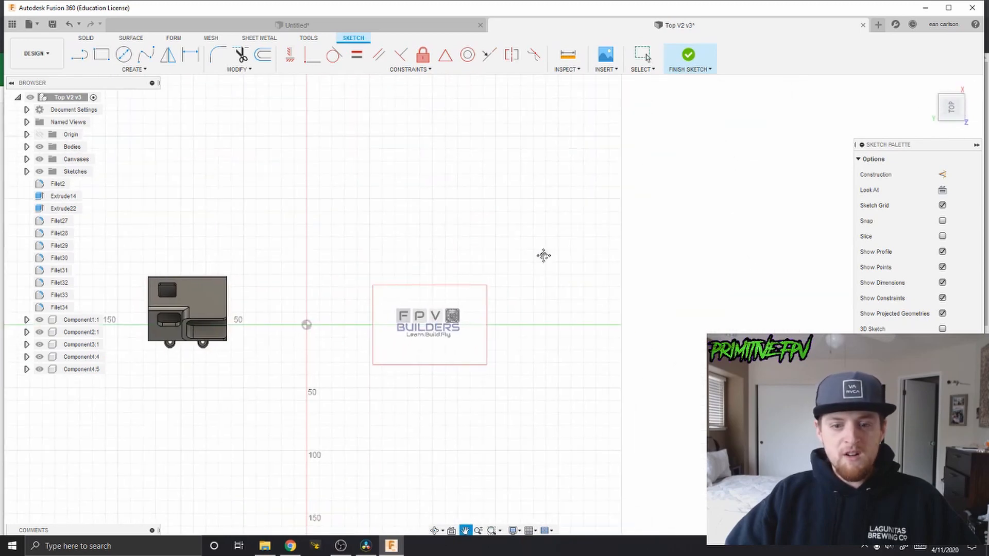
pyautogui.scroll(8, 449, 305)
pyautogui.scroll(5, 375, 291)
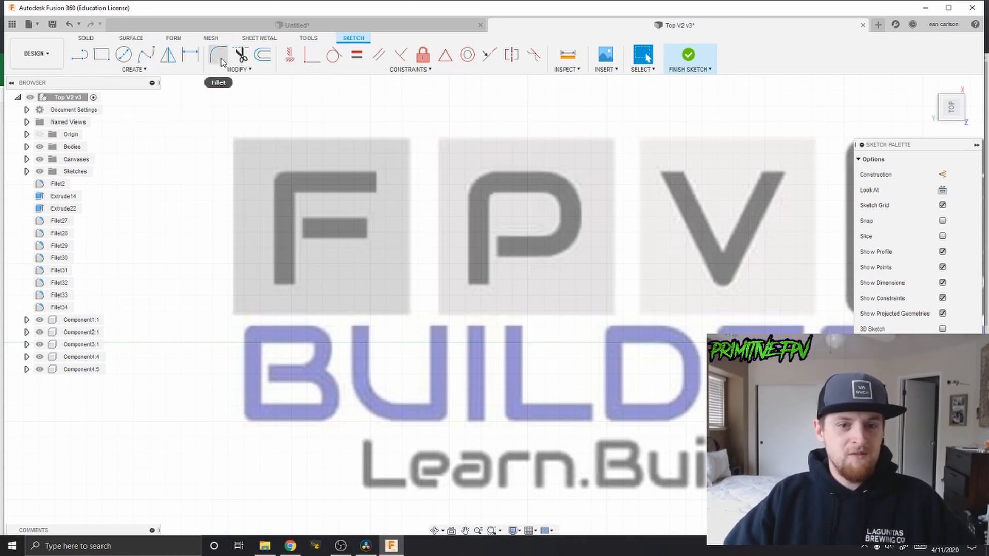
pyautogui.scroll(3, 725, 217)
pyautogui.scroll(-3, 412, 206)
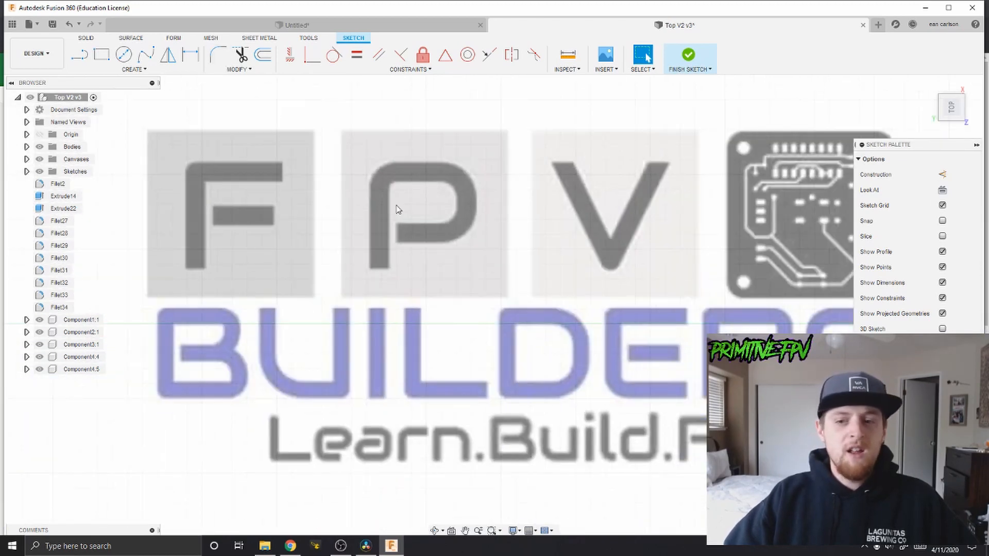
pyautogui.scroll(-3, 397, 209)
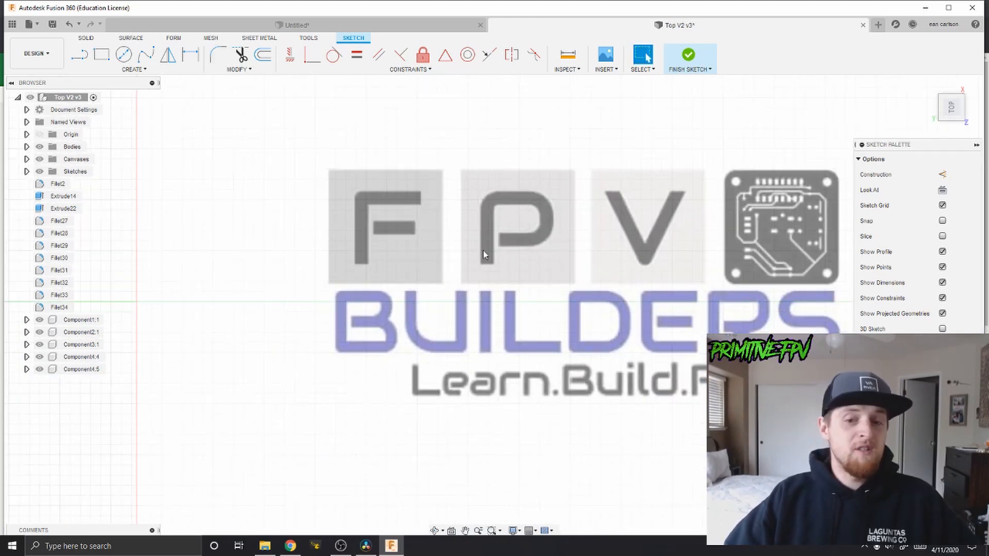
pyautogui.moveTo(596, 263); pyautogui.dragTo(515, 262, button='middle')
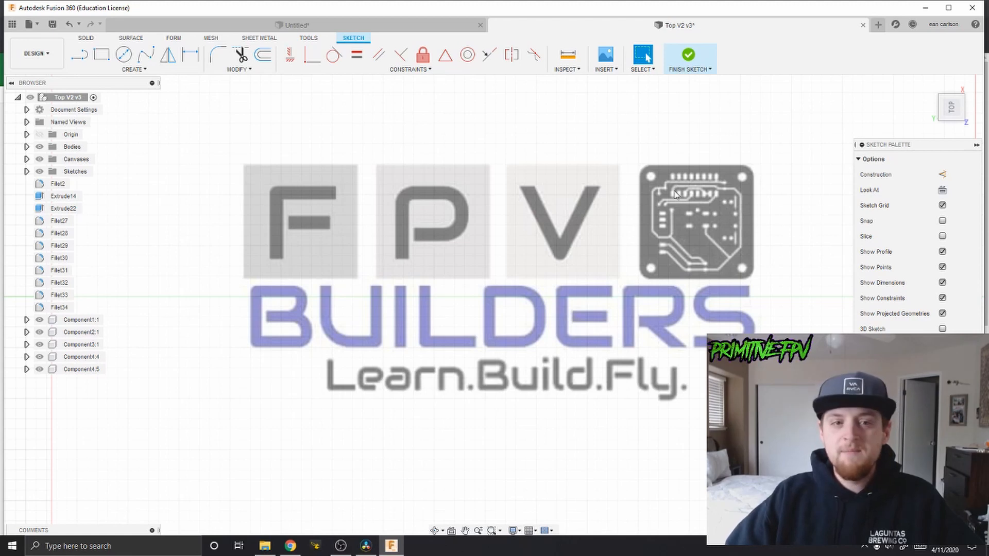
# Copy the square outline of the F tile onto the P tile with a Y distance of -12.955 mm.
pyautogui.scroll(5, 242, 173)
pyautogui.scroll(-1, 274, 88)
pyautogui.moveTo(250, 131); pyautogui.dragTo(496, 383)
pyautogui.rightClick(455, 243)
pyautogui.click(443, 262)
pyautogui.moveTo(265, 130); pyautogui.dragTo(108, 165, button='middle')
pyautogui.moveTo(128, 175); pyautogui.dragTo(392, 174)
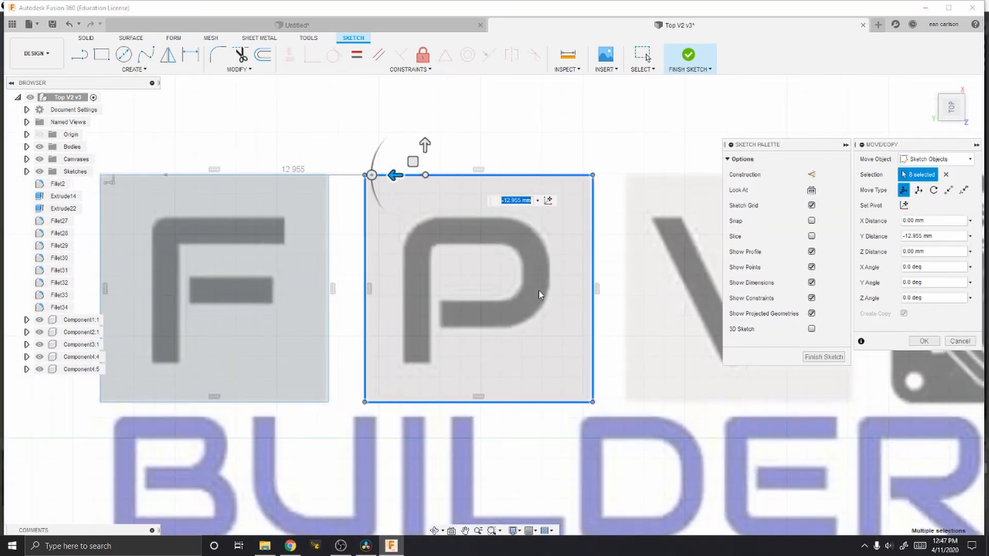
pyautogui.click(924, 340)
# Copy the square tile outline onto the V tile with Move/Copy.
pyautogui.moveTo(143, 150); pyautogui.dragTo(388, 418)
pyautogui.press('m')
pyautogui.moveTo(371, 276); pyautogui.dragTo(595, 316)
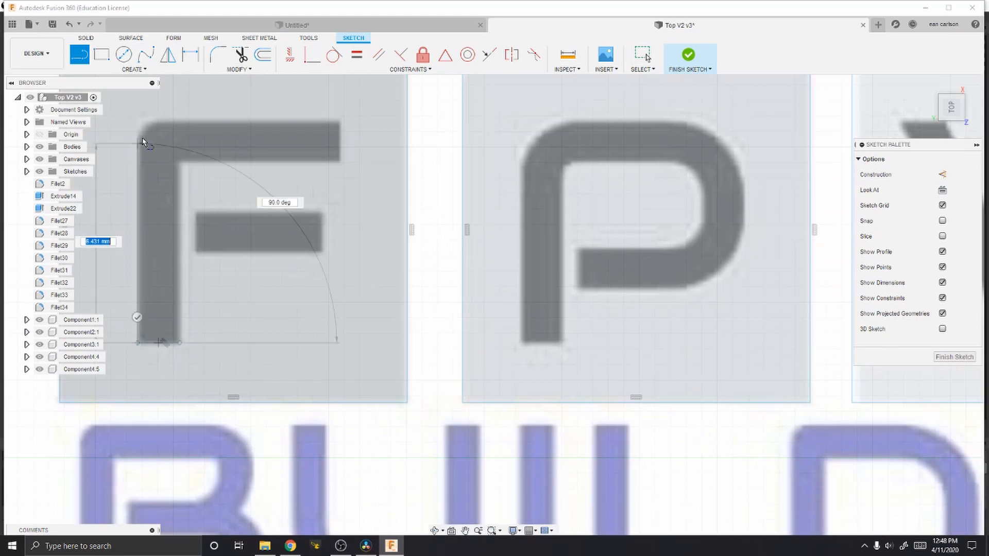
# Trace the stem and upper arm of the letter F with straight lines, closing the outline at the stem's base.
pyautogui.click(138, 122)
pyautogui.click(340, 123)
pyautogui.click(340, 162)
pyautogui.click(179, 161)
pyautogui.scroll(8, 179, 343)
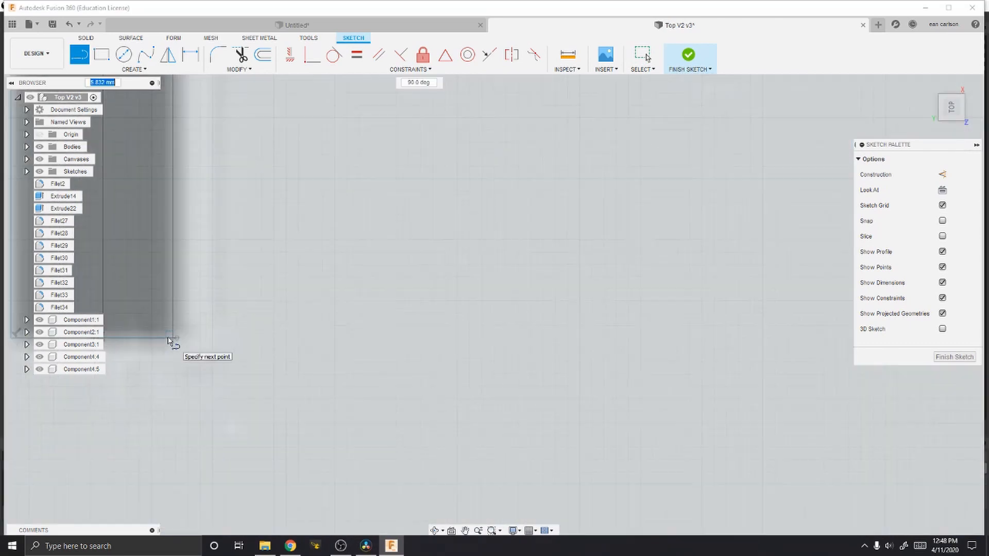
pyautogui.click(176, 338)
pyautogui.scroll(-8, 176, 339)
# Trace the middle bar of the letter F with a rectangle.
pyautogui.scroll(5, 139, 232)
pyautogui.click(100, 53)
pyautogui.click(327, 219)
pyautogui.click(687, 334)
pyautogui.scroll(-6, 686, 334)
# Draw lines along the P's stem base, the stem's inner side and the inner upper edge up to the curve.
pyautogui.scroll(6, 394, 355)
pyautogui.press('l')
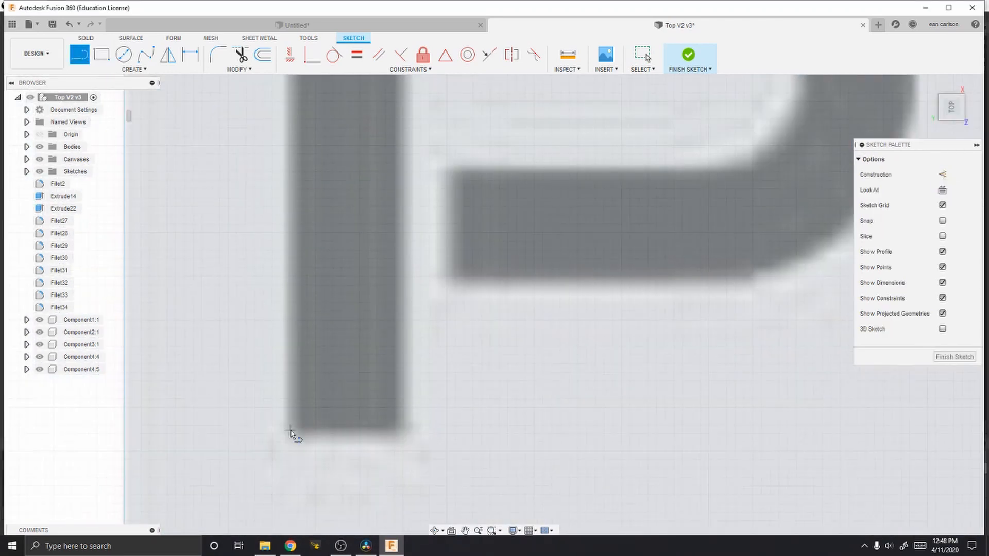
pyautogui.click(295, 433)
pyautogui.click(405, 431)
pyautogui.click(431, 237)
pyautogui.click(768, 237)
pyautogui.click(147, 54)
pyautogui.moveTo(772, 241); pyautogui.dragTo(516, 169, button='middle')
pyautogui.click(511, 168)
pyautogui.click(565, 217)
pyautogui.click(576, 322)
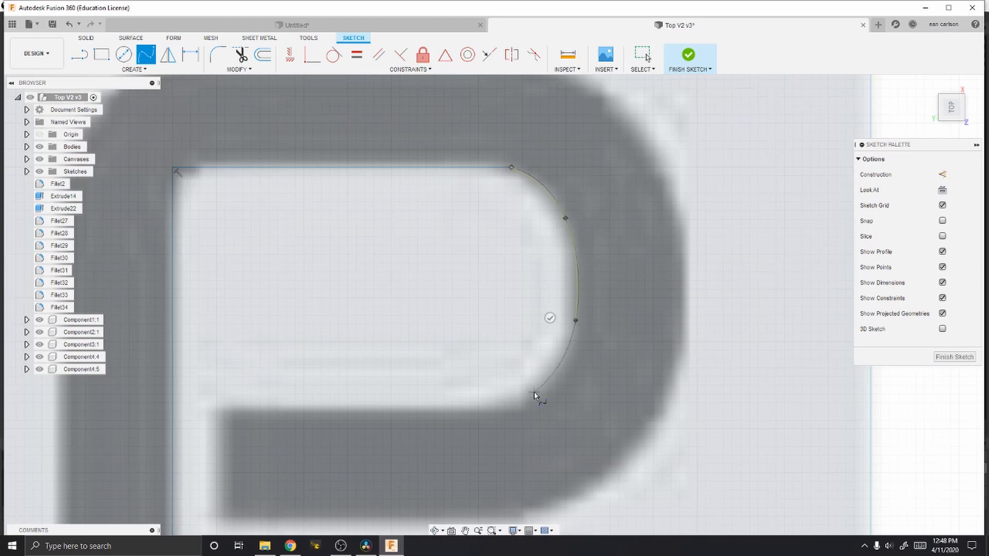
pyautogui.press('Escape')
# Trace the inner curve of the P's bowl with a fit point spline, from the inner upper edge to the lower one.
pyautogui.click(147, 54)
pyautogui.click(512, 167)
pyautogui.click(567, 217)
pyautogui.click(575, 324)
pyautogui.click(523, 407)
pyautogui.click(508, 389)
# Draw lines along the inner and outer edges and square end of the P's lower arm.
pyautogui.press('l')
pyautogui.click(532, 407)
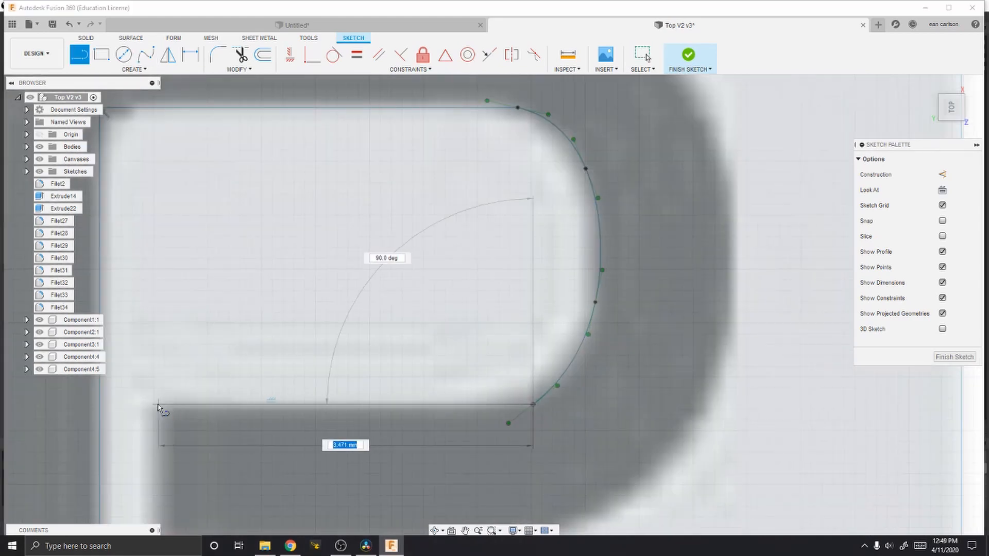
pyautogui.click(265, 210)
pyautogui.click(569, 210)
# Trace the outer curve of the P's bowl with a fit point spline from the lower arm to the top edge.
pyautogui.scroll(-4, 569, 237)
pyautogui.click(146, 54)
pyautogui.click(390, 401)
pyautogui.click(454, 367)
pyautogui.click(496, 284)
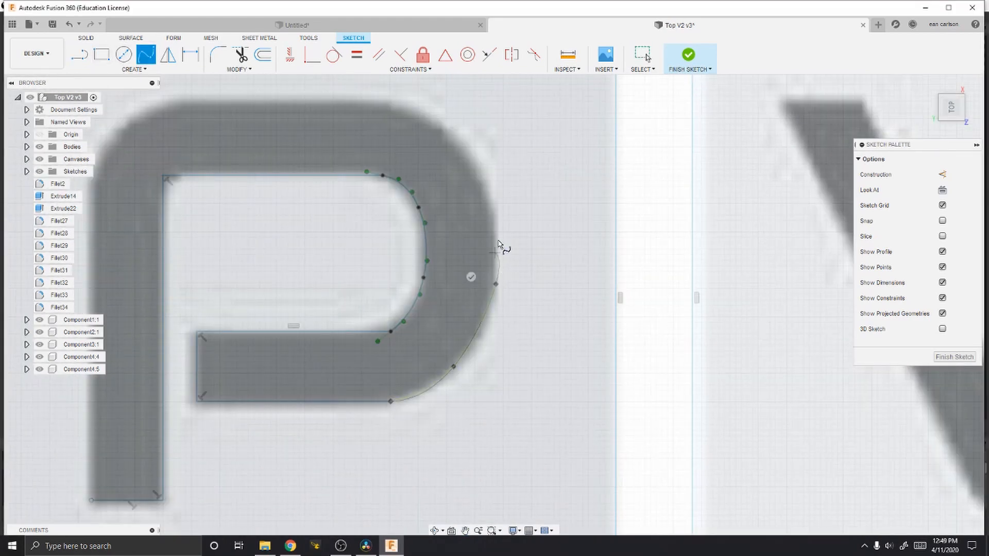
pyautogui.click(481, 183)
pyautogui.click(391, 101)
# Trace the P's straight top edge with a line and its rounded upper corner with a fit point spline.
pyautogui.press('l')
pyautogui.click(390, 101)
pyautogui.click(180, 101)
pyautogui.moveTo(179, 101); pyautogui.dragTo(322, 158, button='middle')
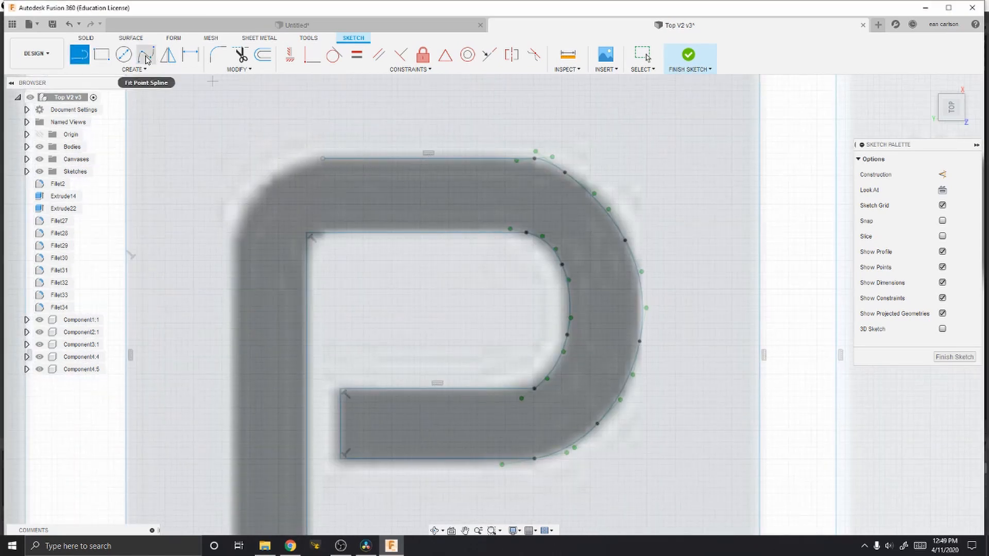
pyautogui.click(146, 57)
pyautogui.click(323, 159)
pyautogui.click(293, 169)
pyautogui.click(259, 195)
pyautogui.click(236, 235)
# Close the P's outline with a line down the outer side of its stem.
pyautogui.press('l')
pyautogui.moveTo(236, 236); pyautogui.dragTo(336, 176, button='middle')
pyautogui.click(336, 177)
pyautogui.click(336, 497)
pyautogui.scroll(-5, 336, 497)
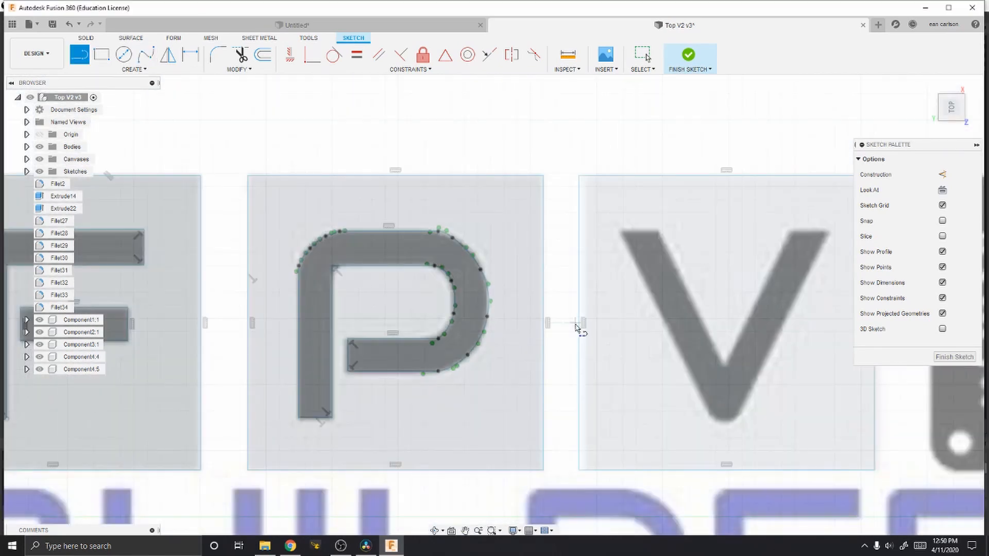
# Draw lines up the outer side of the R's stem in BUILDERS and along its top edge to the curve.
pyautogui.moveTo(578, 330); pyautogui.dragTo(189, 280, button='middle')
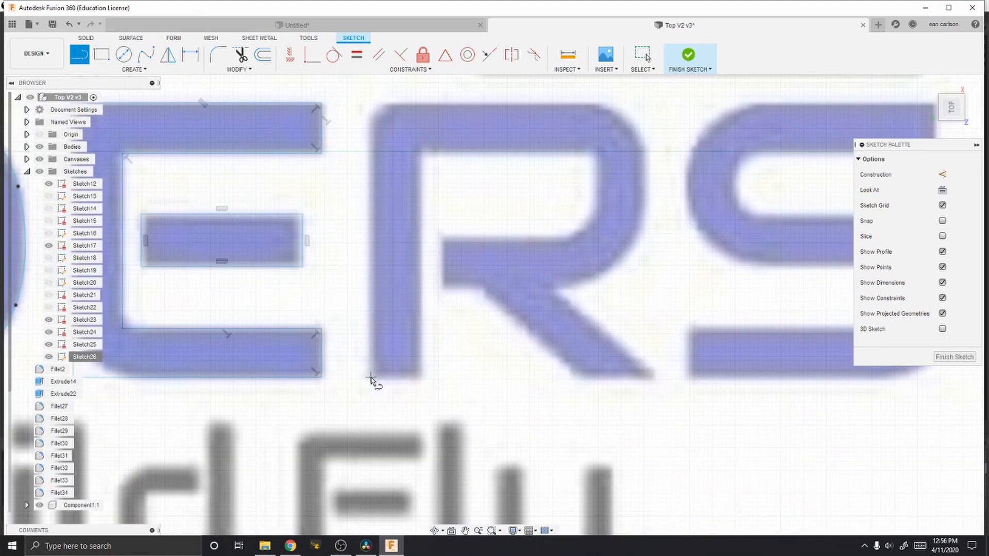
pyautogui.click(370, 377)
pyautogui.click(371, 103)
pyautogui.click(600, 103)
# Trace the outer curve of the R's bowl with a fit point spline from the top edge to the leg.
pyautogui.click(146, 55)
pyautogui.click(600, 103)
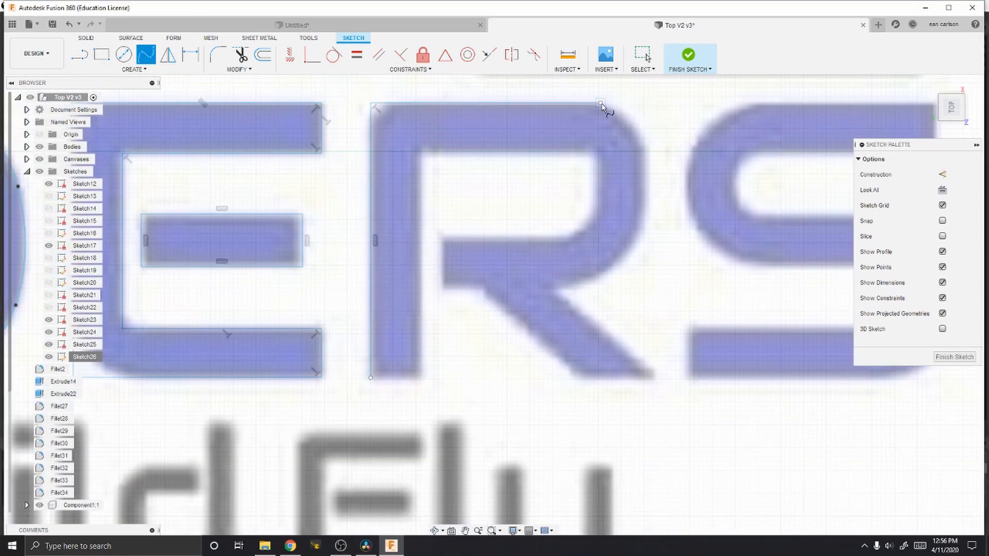
pyautogui.click(634, 130)
pyautogui.click(640, 228)
pyautogui.click(570, 285)
pyautogui.scroll(7, 565, 284)
# Draw lines from the bowl's end down the outer edge of the R's diagonal leg and across its foot.
pyautogui.press('l')
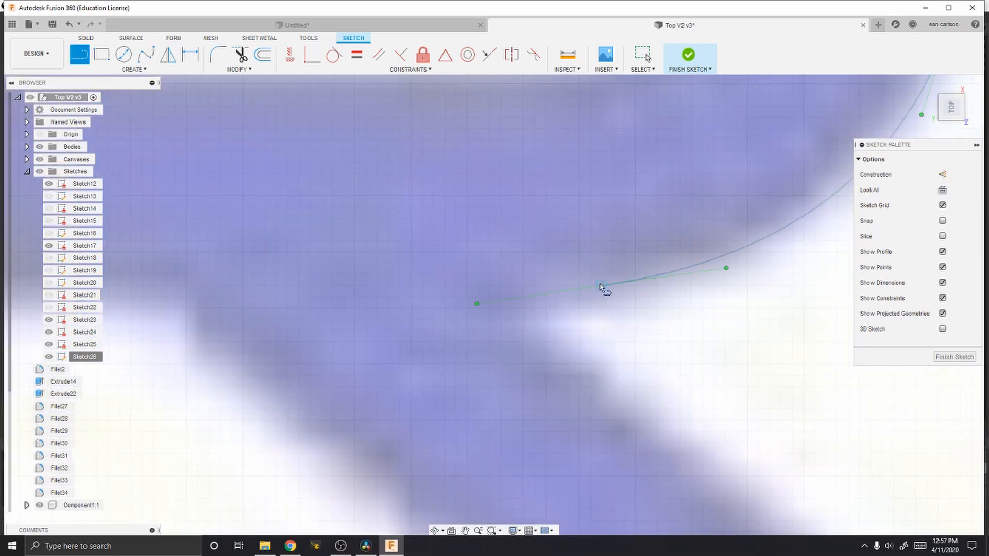
pyautogui.click(601, 285)
pyautogui.click(536, 302)
pyautogui.scroll(-3, 536, 302)
pyautogui.moveTo(536, 302); pyautogui.dragTo(305, 180, button='middle')
pyautogui.click(624, 457)
pyautogui.click(360, 457)
# Draw lines up the inner edge of the R's leg and around its crossbar to the start of the bowl's inner curve.
pyautogui.moveTo(286, 369)
pyautogui.mouseDown(button='middle')
pyautogui.moveTo(651, 496)
pyautogui.moveTo(645, 490)
pyautogui.mouseUp(button='middle')
pyautogui.click(441, 308)
pyautogui.click(322, 308)
pyautogui.click(321, 143)
pyautogui.moveTo(712, 143); pyautogui.dragTo(438, 393, button='middle')
pyautogui.click(404, 391)
# Trace the inner curve of the R's bowl with a fit point spline from the crossbar to the inner upper edge.
pyautogui.click(146, 54)
pyautogui.click(404, 391)
pyautogui.click(489, 344)
pyautogui.click(517, 245)
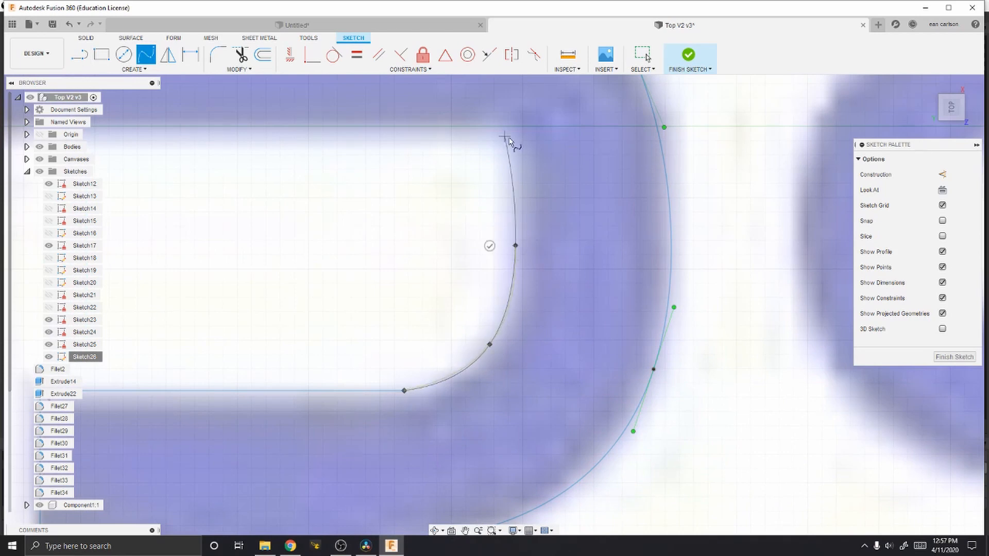
pyautogui.click(582, 281)
# Draw a line along the R's inner upper edge from the bowl's inner curve to the stem.
pyautogui.press('l')
pyautogui.click(582, 281)
pyautogui.moveTo(231, 286); pyautogui.dragTo(876, 288, button='middle')
pyautogui.click(620, 285)
pyautogui.scroll(-3, 620, 284)
pyautogui.moveTo(618, 505); pyautogui.dragTo(497, 103, button='middle')
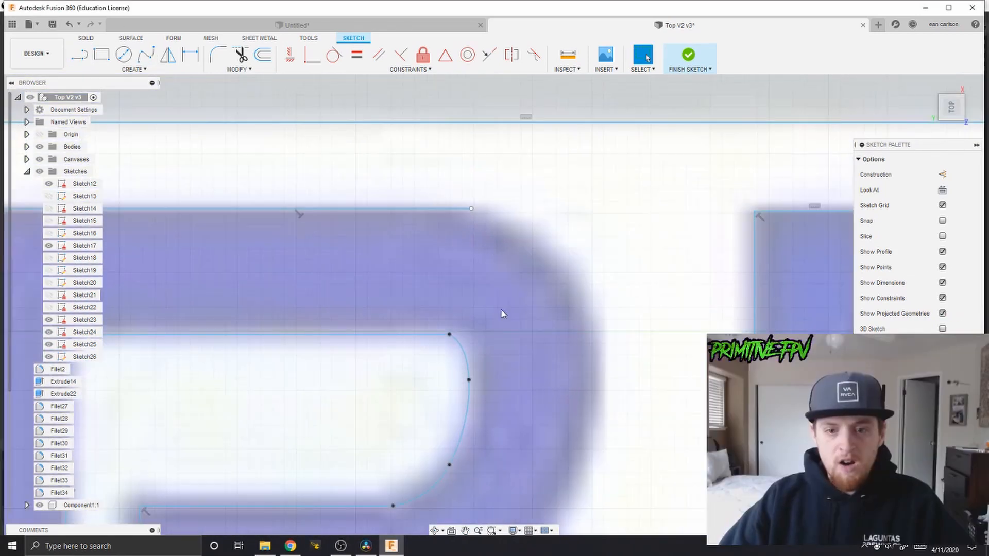
# Examine the B's outline for its open outer curve and compare it with the other traced BUILDERS letters.
pyautogui.moveTo(494, 330)
pyautogui.mouseDown(button='middle')
pyautogui.moveTo(471, 242)
pyautogui.moveTo(419, 202)
pyautogui.mouseUp(button='middle')
pyautogui.scroll(-2, 419, 201)
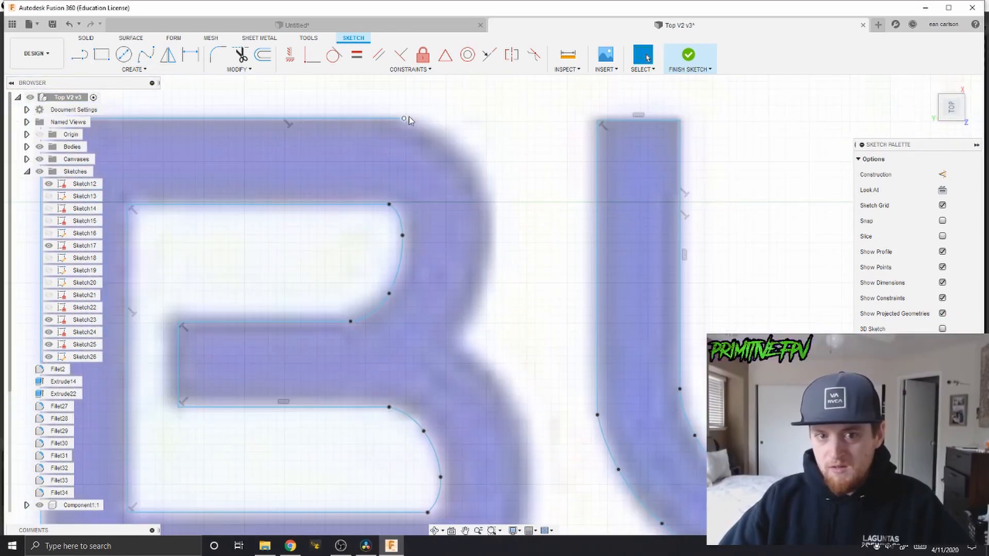
pyautogui.moveTo(321, 235); pyautogui.dragTo(427, 244, button='middle')
pyautogui.scroll(-5, 427, 244)
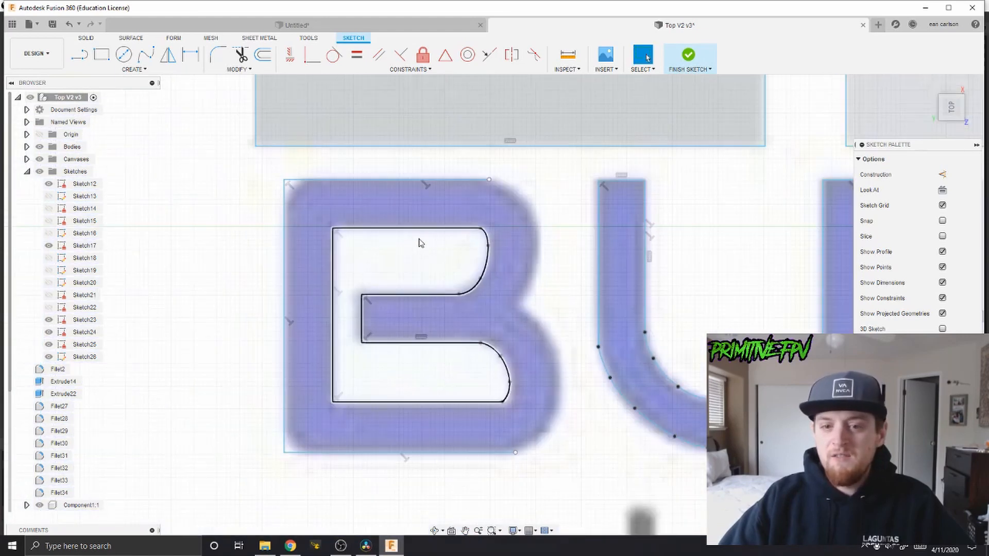
pyautogui.moveTo(644, 321); pyautogui.dragTo(442, 310, button='middle')
pyautogui.scroll(-3, 442, 309)
pyautogui.moveTo(705, 298); pyautogui.dragTo(391, 282, button='middle')
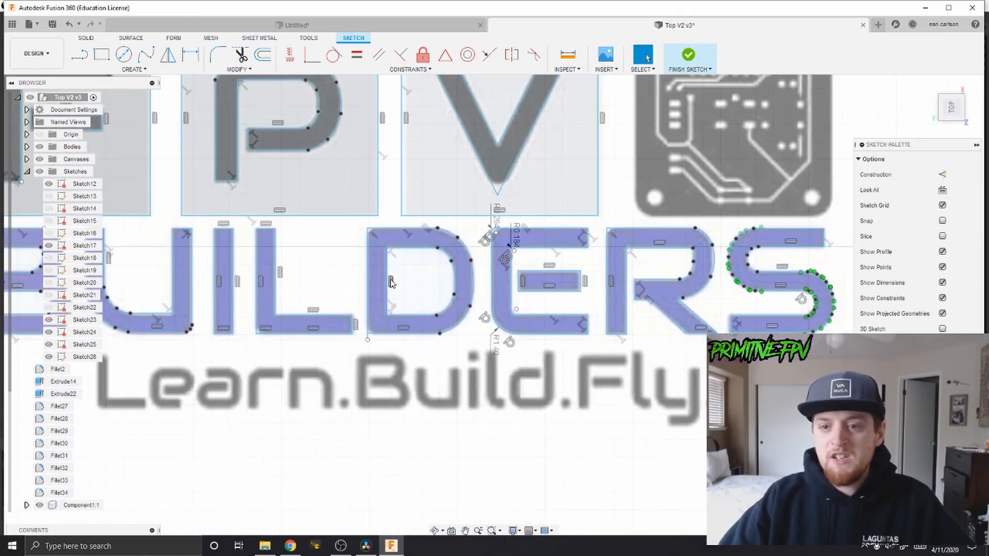
pyautogui.moveTo(158, 302); pyautogui.dragTo(639, 304, button='middle')
pyautogui.scroll(5, 536, 273)
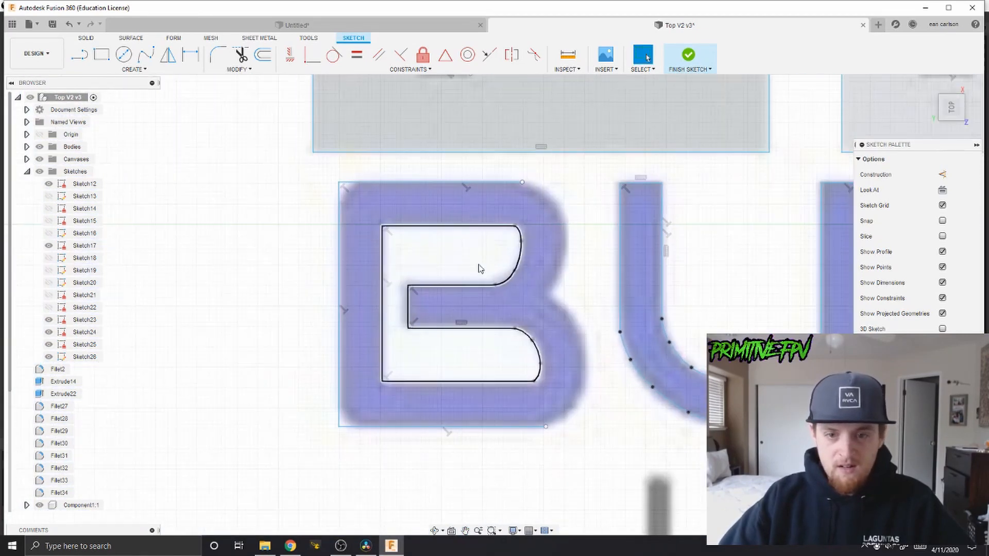
# Trace the outer curve of the B's upper bowl with a fit point spline from the upper edge to the notch between bowls.
pyautogui.scroll(3, 541, 203)
pyautogui.moveTo(537, 169); pyautogui.dragTo(471, 274, button='middle')
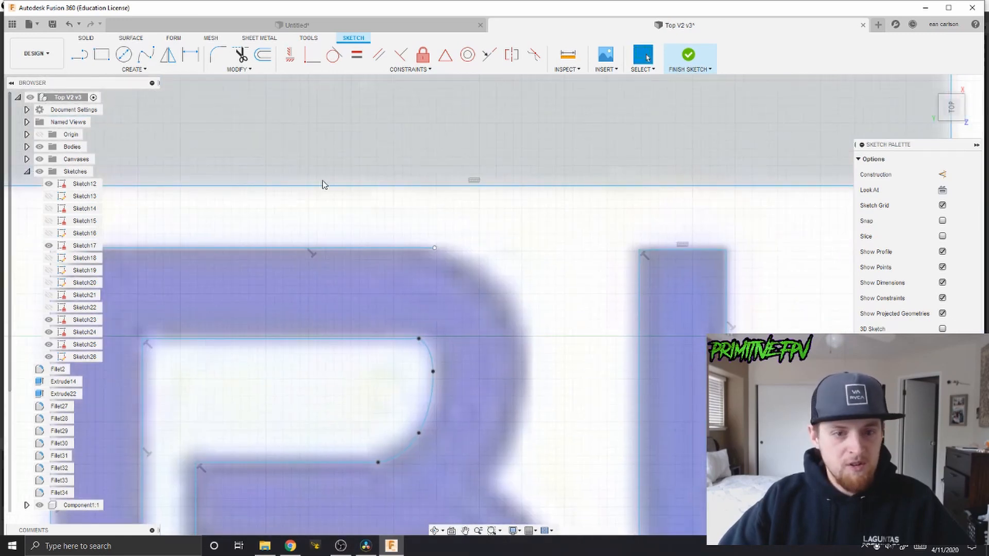
pyautogui.click(146, 54)
pyautogui.scroll(2, 438, 322)
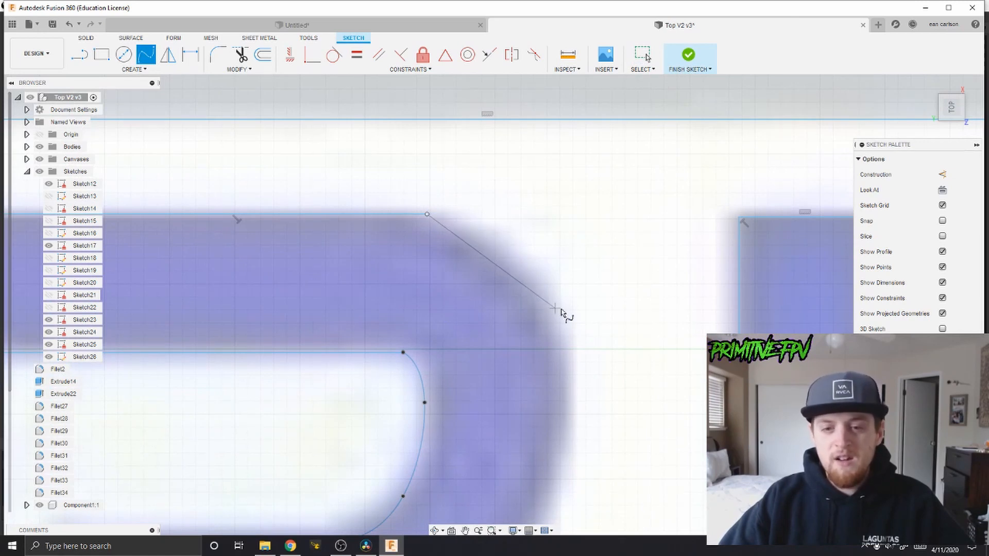
pyautogui.click(533, 278)
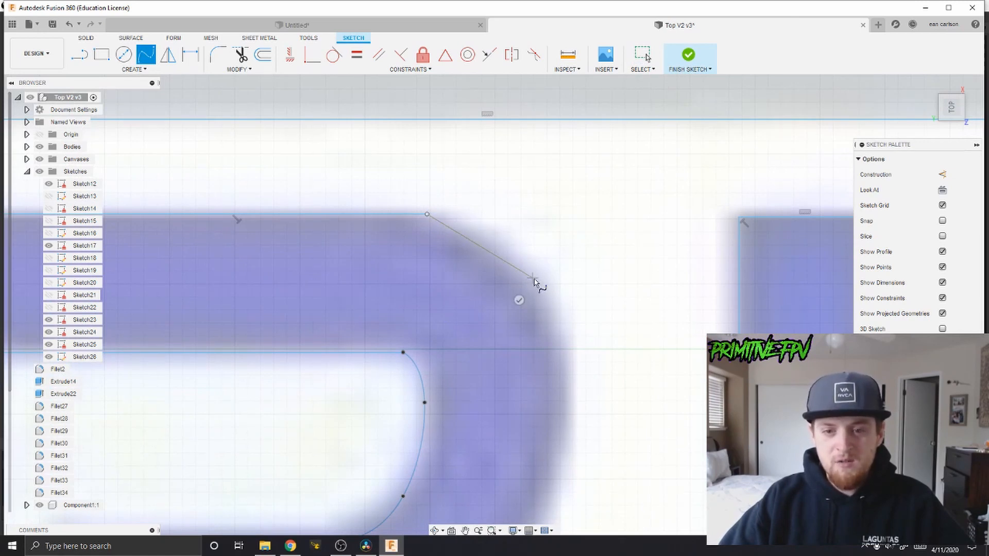
pyautogui.moveTo(550, 438); pyautogui.dragTo(596, 283, button='middle')
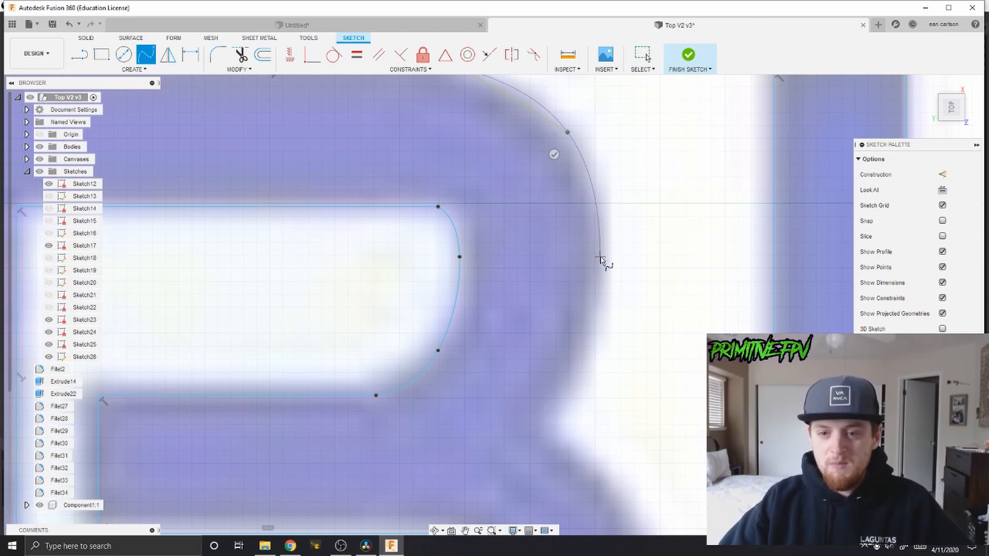
pyautogui.moveTo(600, 243)
pyautogui.mouseDown(button='middle')
pyautogui.moveTo(592, 338)
pyautogui.moveTo(594, 330)
pyautogui.mouseUp(button='middle')
pyautogui.scroll(2, 593, 330)
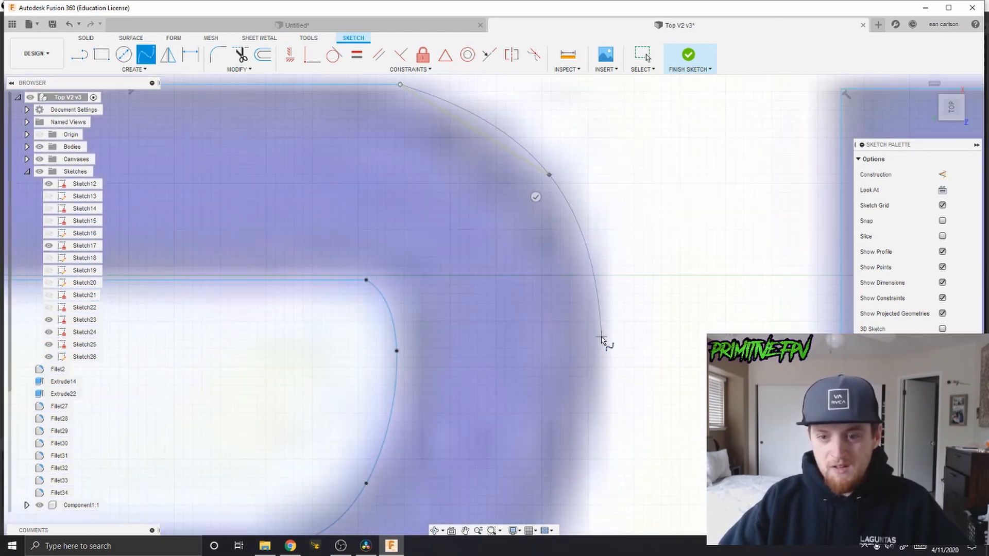
pyautogui.click(596, 339)
pyautogui.moveTo(591, 411); pyautogui.dragTo(613, 304, button='middle')
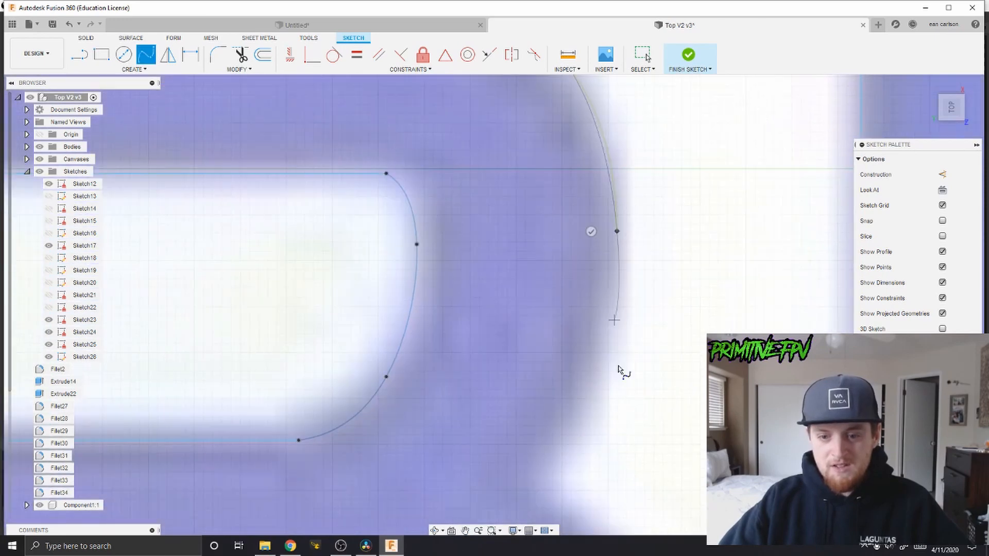
pyautogui.click(568, 426)
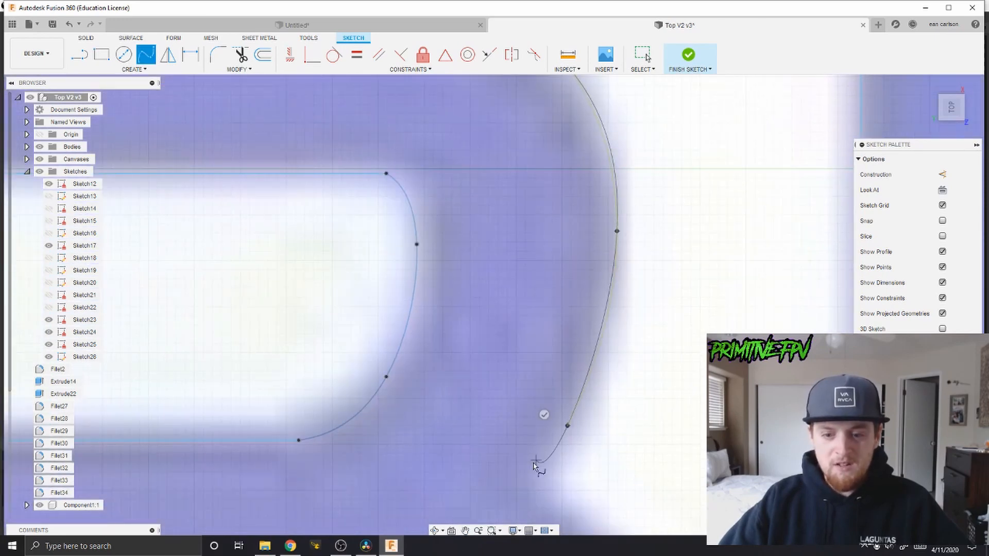
pyautogui.click(535, 468)
pyautogui.click(544, 414)
# Rotate the tangent handle at the spline's lower end so the curve follows the canvas edge into the B's notch.
pyautogui.moveTo(565, 441); pyautogui.dragTo(563, 349, button='middle')
pyautogui.scroll(4, 564, 350)
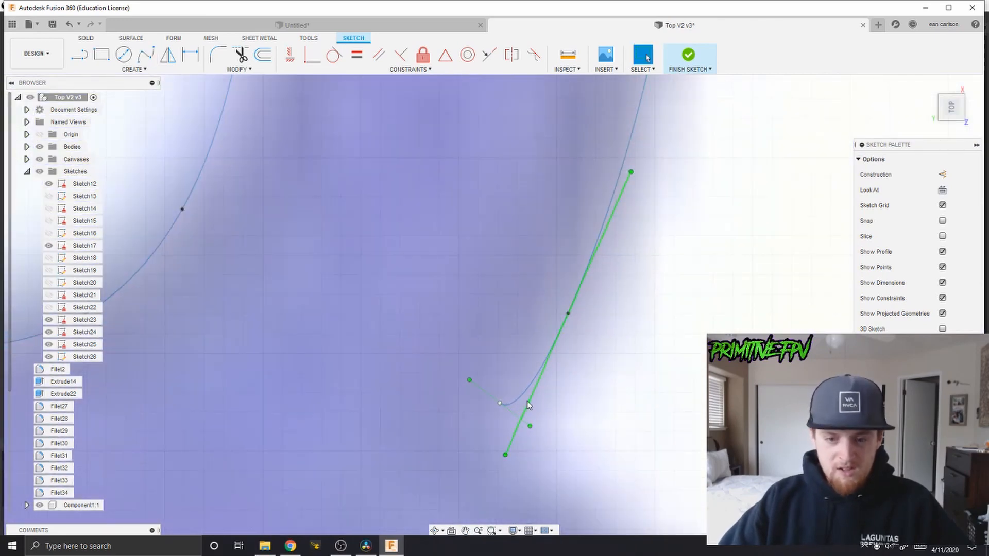
pyautogui.scroll(4, 519, 401)
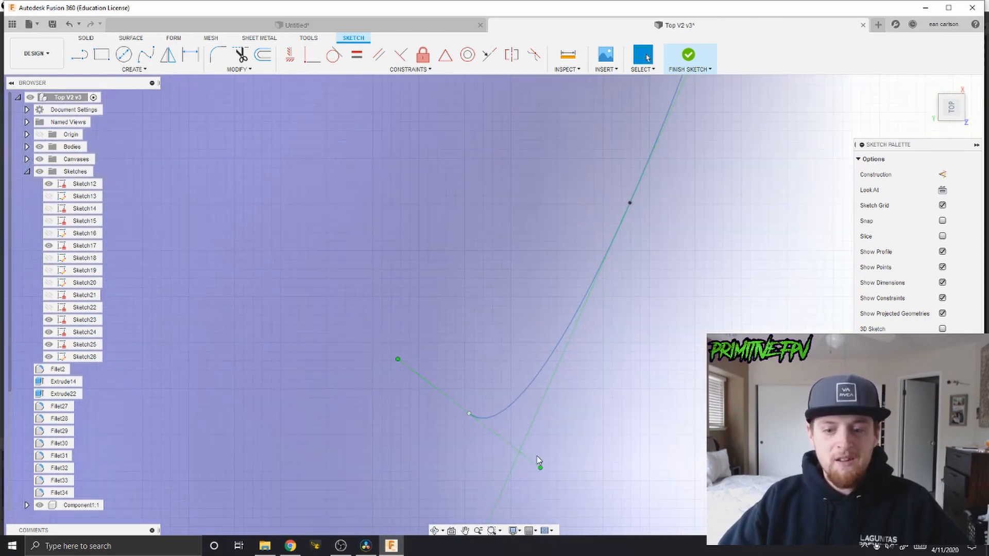
pyautogui.moveTo(540, 468); pyautogui.dragTo(554, 320)
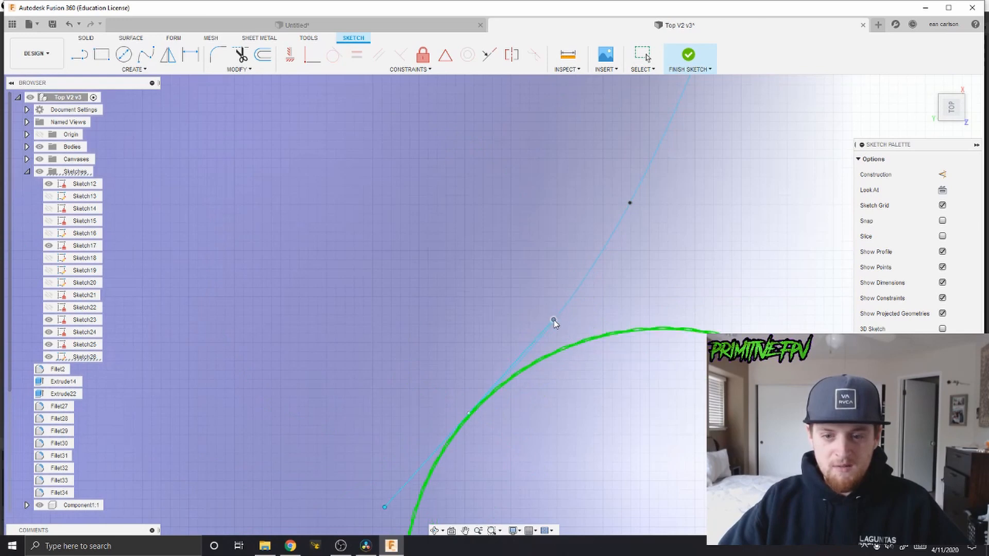
pyautogui.scroll(-10, 635, 317)
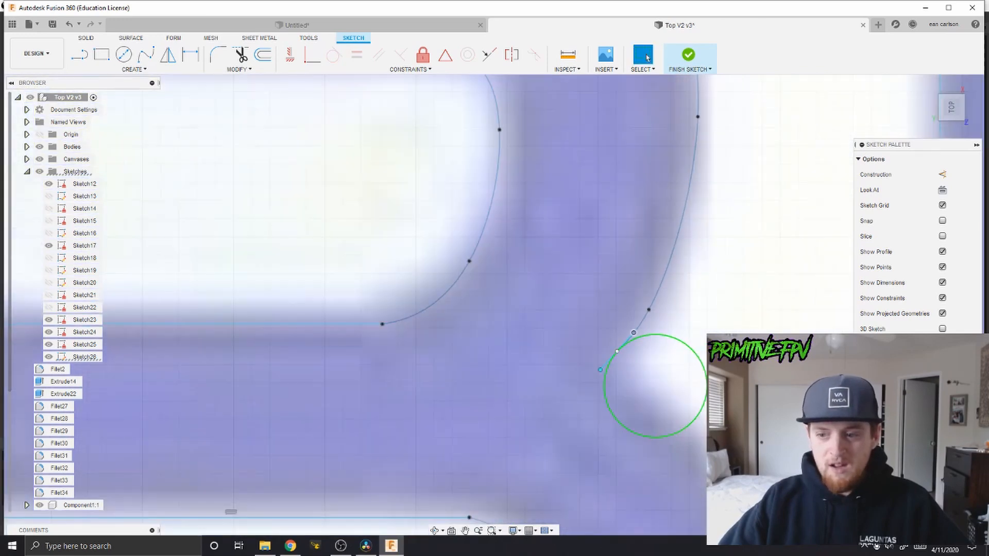
pyautogui.scroll(-10, 646, 248)
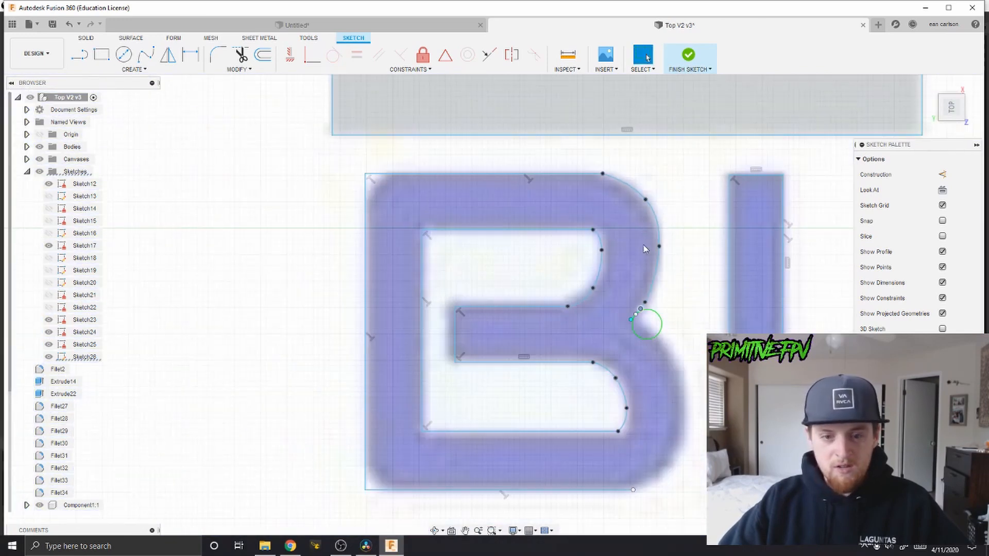
pyautogui.moveTo(668, 280); pyautogui.dragTo(508, 272, button='middle')
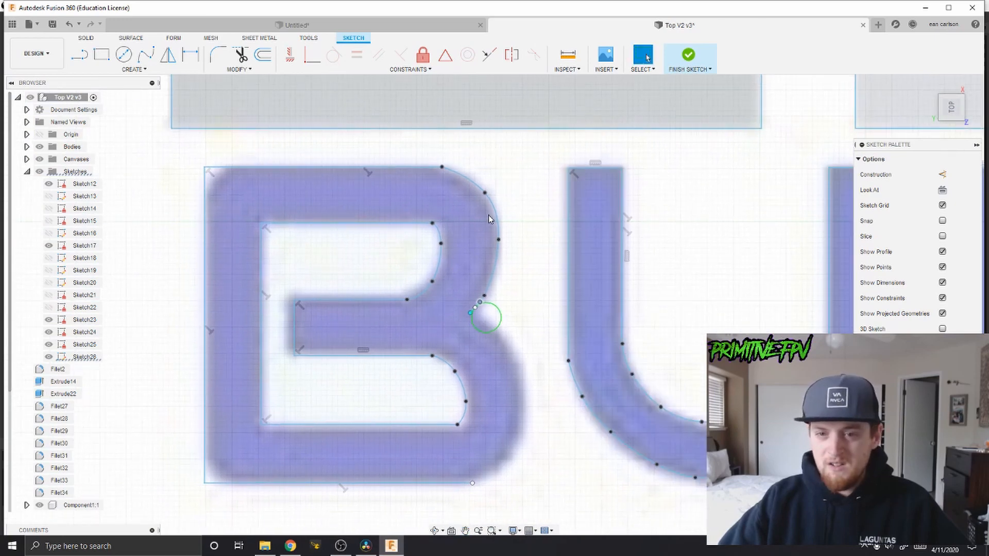
pyautogui.scroll(4, 482, 295)
pyautogui.scroll(4, 492, 311)
pyautogui.scroll(-3, 547, 329)
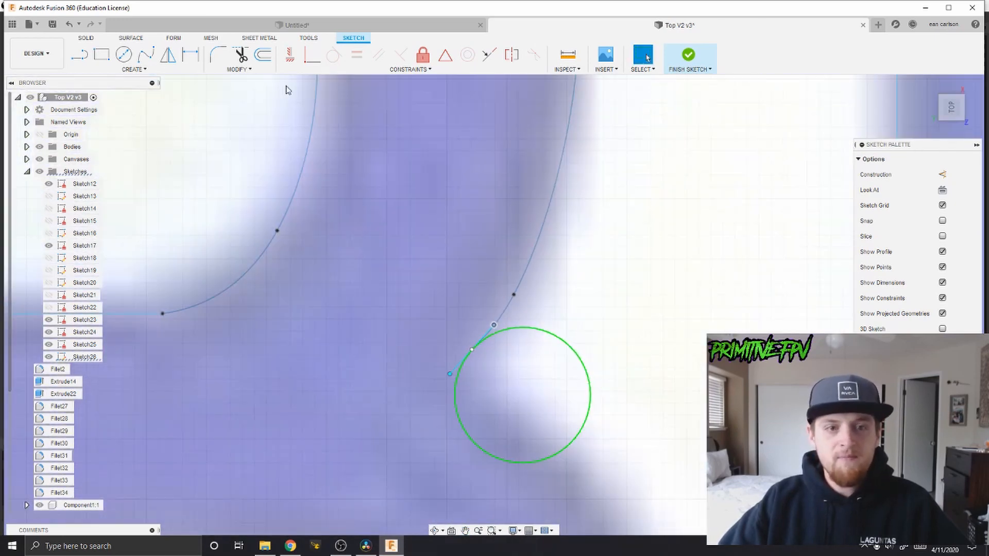
# Fillet the B's lower-left outer corner with a radius of about 0.44 mm to match the canvas.
pyautogui.scroll(-10, 286, 88)
pyautogui.moveTo(170, 214)
pyautogui.mouseDown(button='middle')
pyautogui.moveTo(591, 344)
pyautogui.moveTo(592, 309)
pyautogui.mouseUp(button='middle')
pyautogui.scroll(3, 525, 358)
pyautogui.scroll(1, 561, 264)
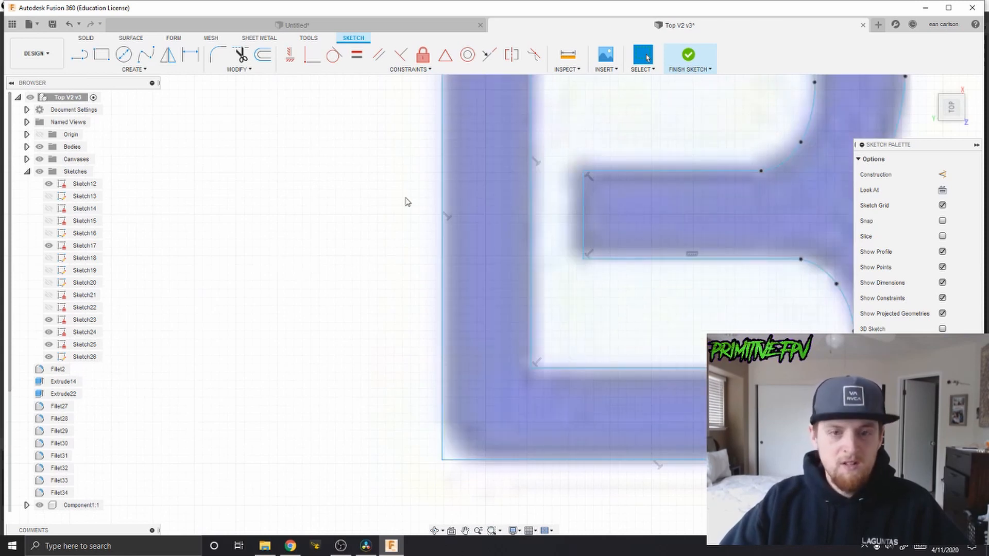
pyautogui.click(218, 57)
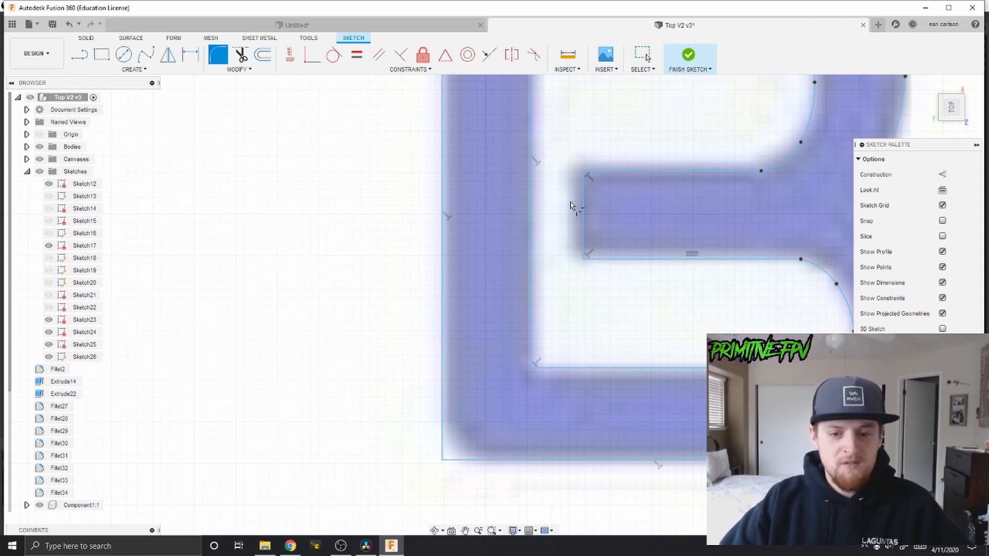
pyautogui.click(442, 400)
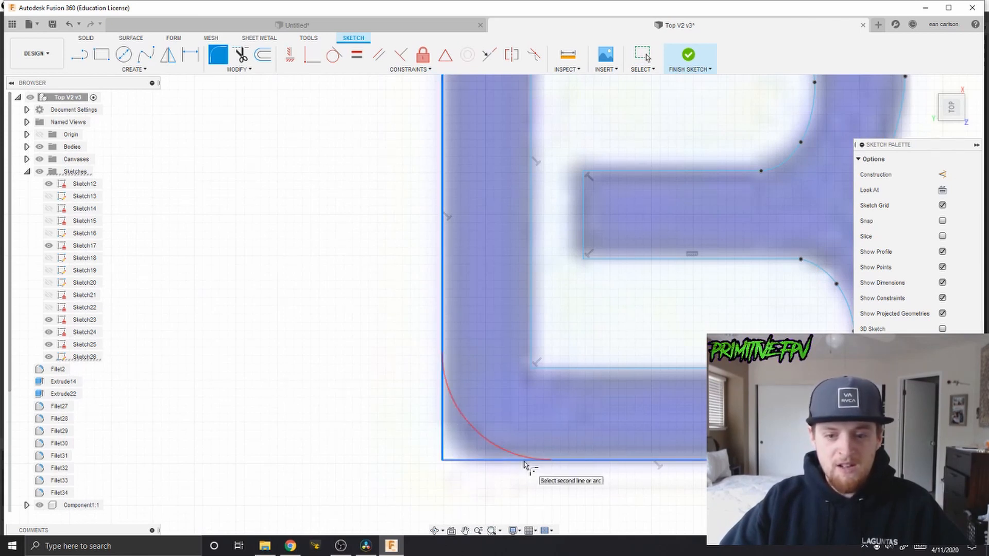
pyautogui.click(525, 463)
pyautogui.moveTo(468, 434); pyautogui.dragTo(455, 464)
# Fillet the B's upper-left outer corner with a radius of about 0.36 mm and end the Fillet command.
pyautogui.moveTo(489, 275); pyautogui.dragTo(487, 530, button='middle')
pyautogui.scroll(-2, 512, 264)
pyautogui.scroll(2, 512, 263)
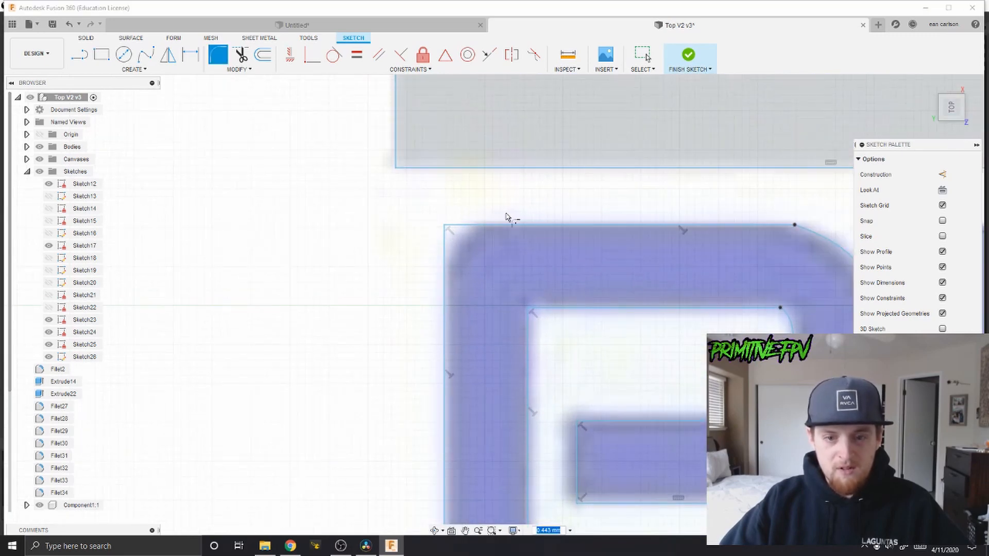
pyautogui.scroll(4, 486, 236)
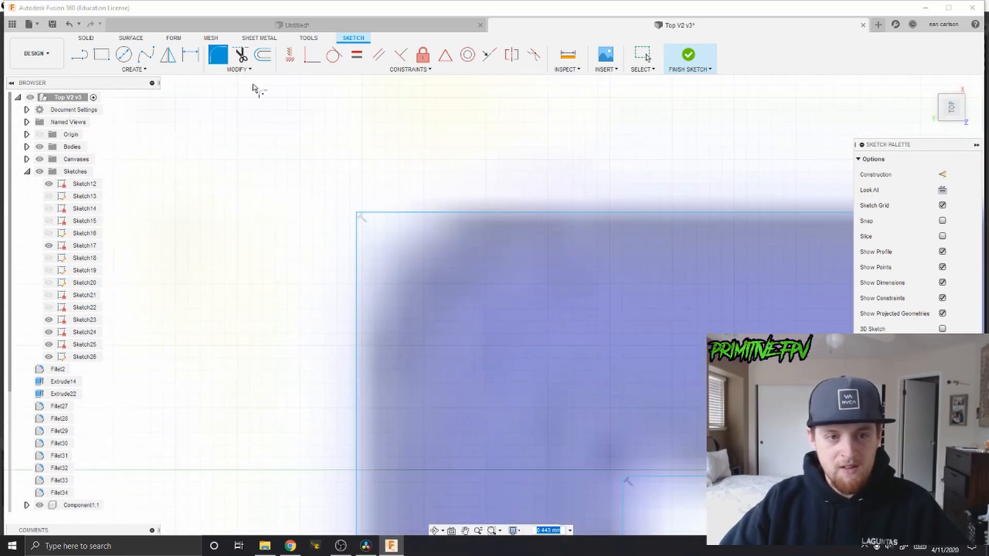
pyautogui.press('Return')
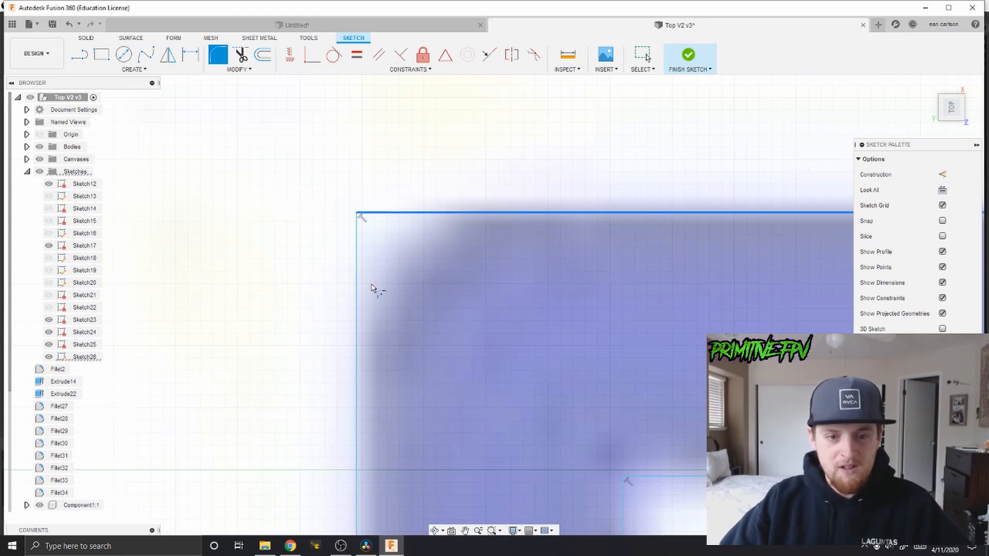
pyautogui.click(359, 298)
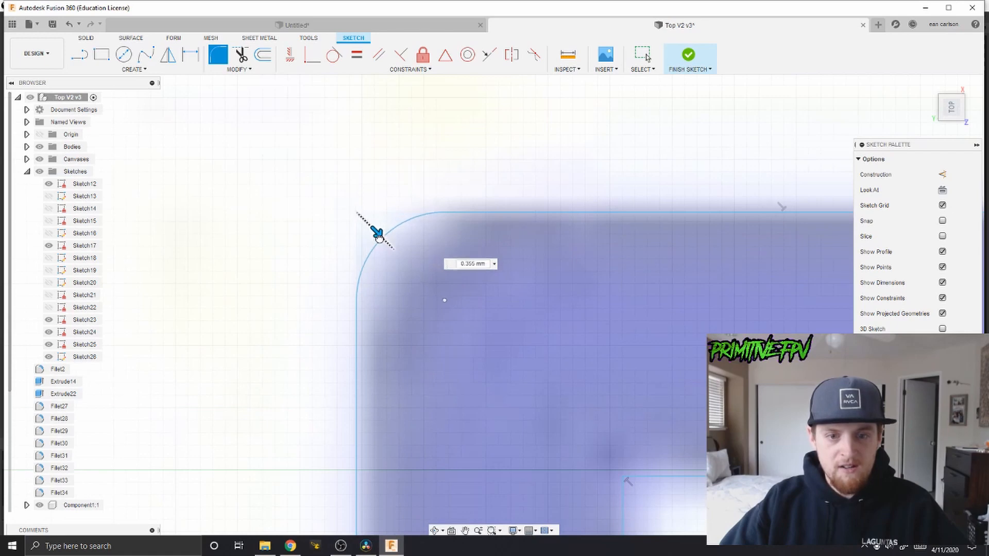
pyautogui.scroll(-10, 376, 233)
pyautogui.press('Escape')
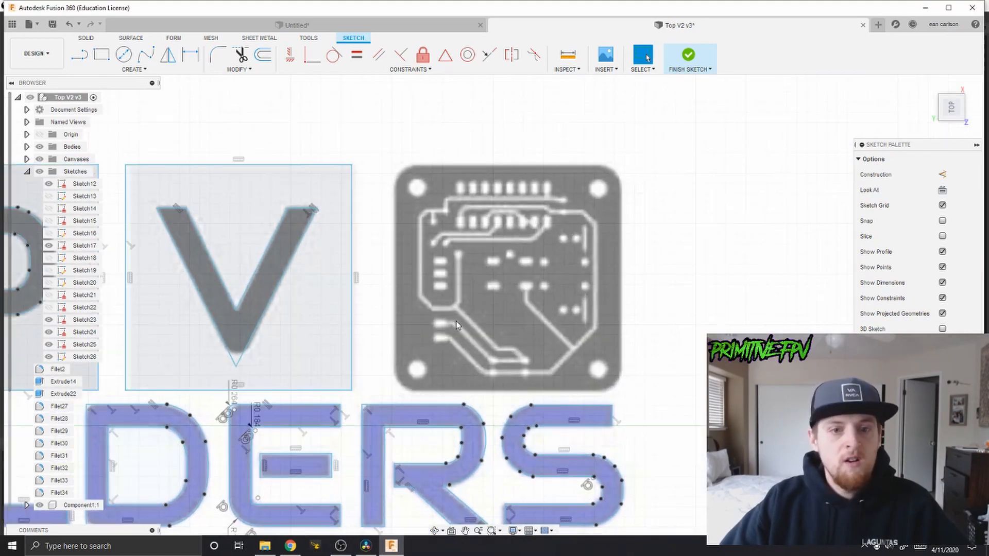
# Draw a rectangle around the outer edges of the circuit board graphic beside the V tile.
pyautogui.scroll(-5, 456, 325)
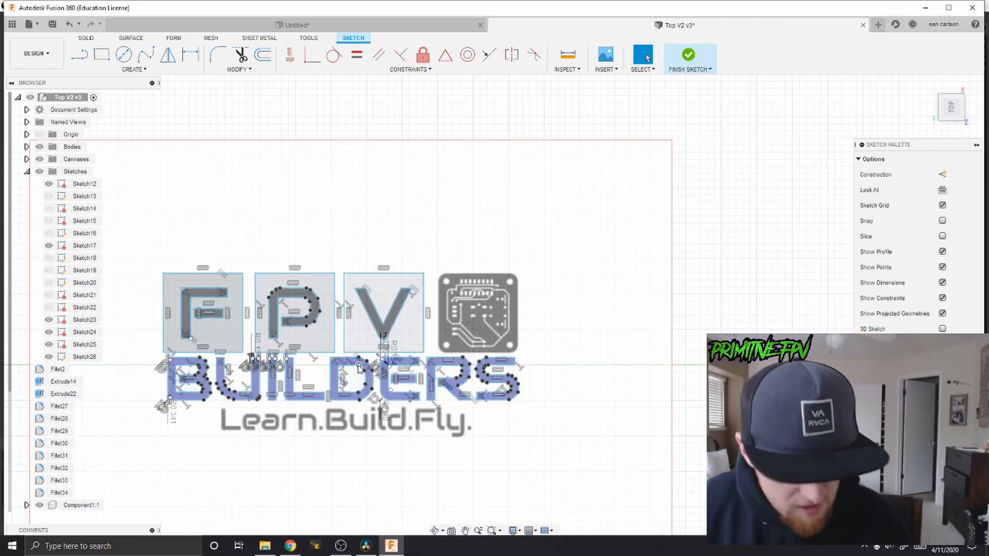
pyautogui.scroll(3, 464, 258)
pyautogui.scroll(4, 525, 335)
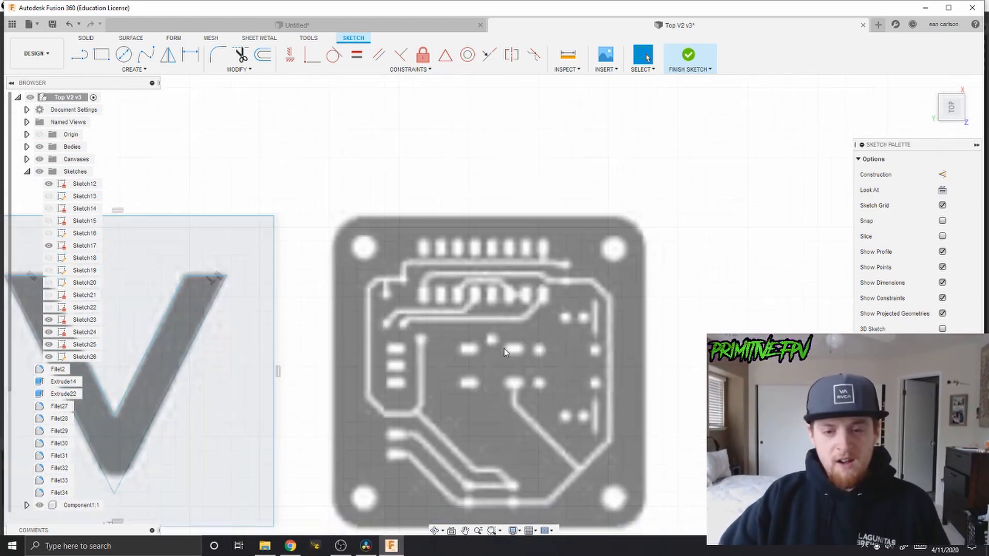
pyautogui.scroll(1, 504, 350)
pyautogui.moveTo(478, 248); pyautogui.dragTo(447, 178, button='middle')
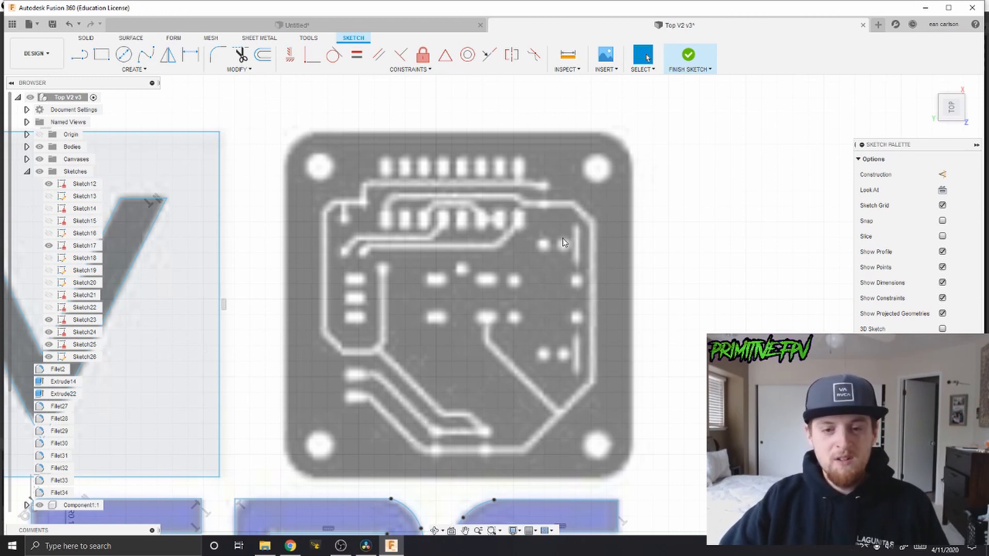
pyautogui.press('r')
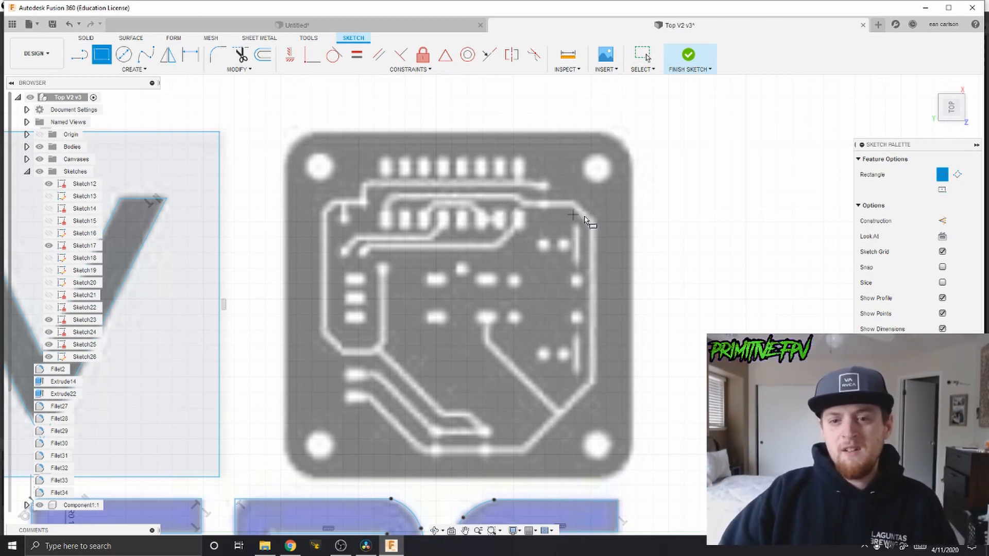
pyautogui.click(282, 132)
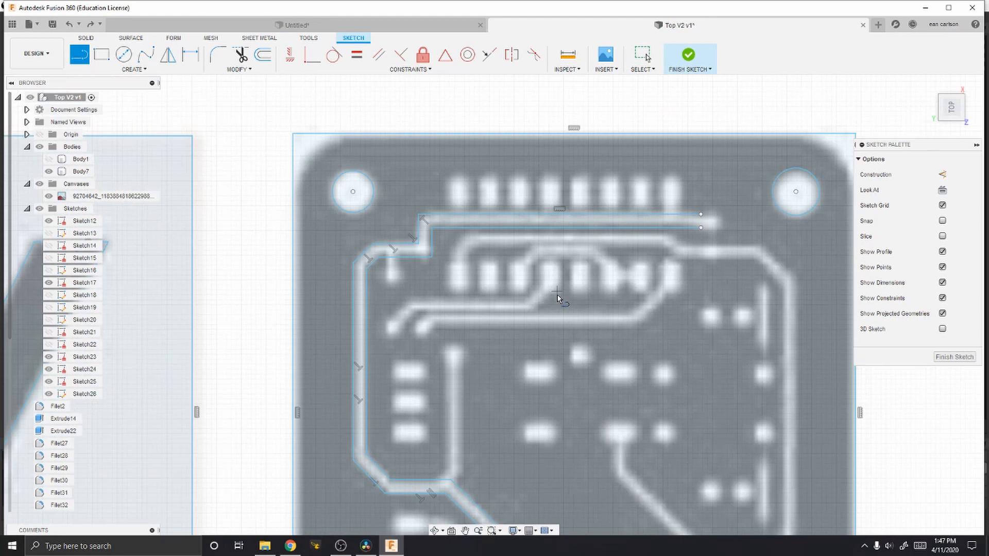
# Draw the angled lower edge of the circuit trace below the second pad row and offset it 0.155 mm across the trace.
pyautogui.scroll(5, 557, 298)
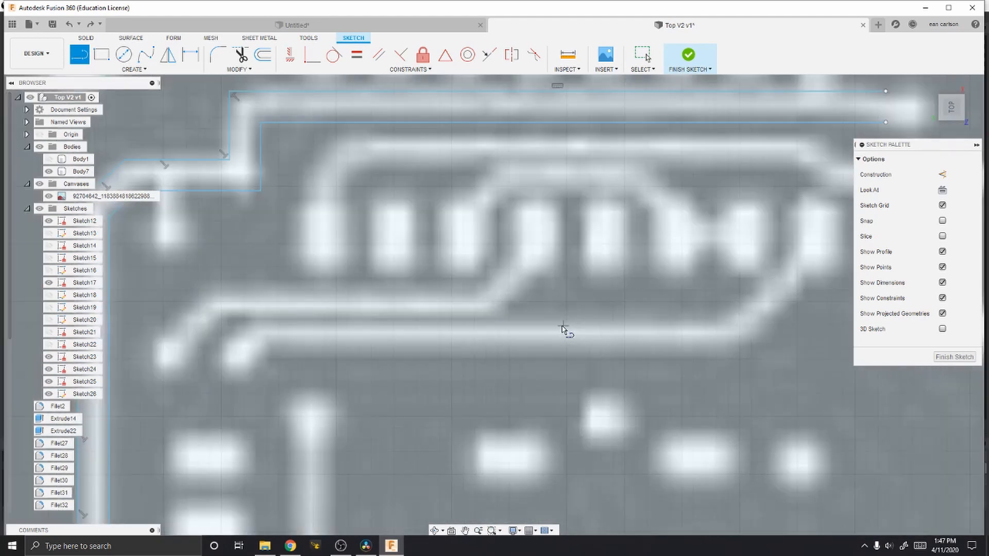
pyautogui.click(536, 255)
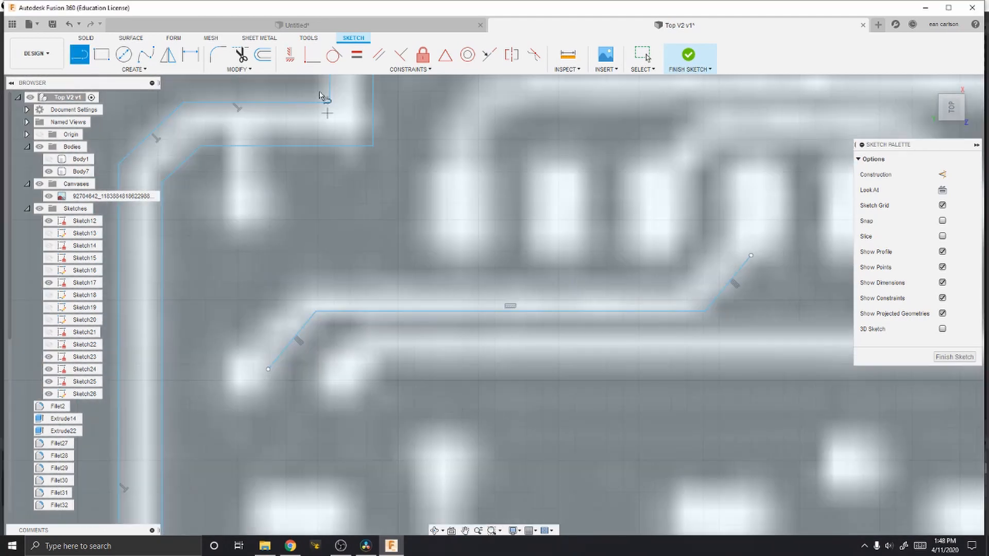
pyautogui.click(263, 56)
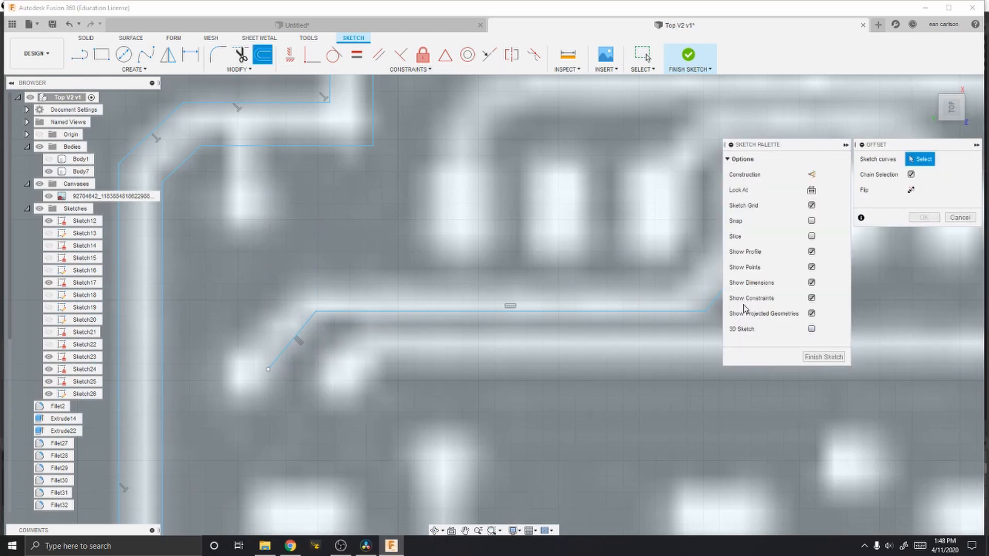
pyautogui.click(717, 300)
pyautogui.moveTo(578, 288); pyautogui.dragTo(443, 294, button='middle')
pyautogui.scroll(-3, 330, 249)
pyautogui.scroll(-2, 332, 249)
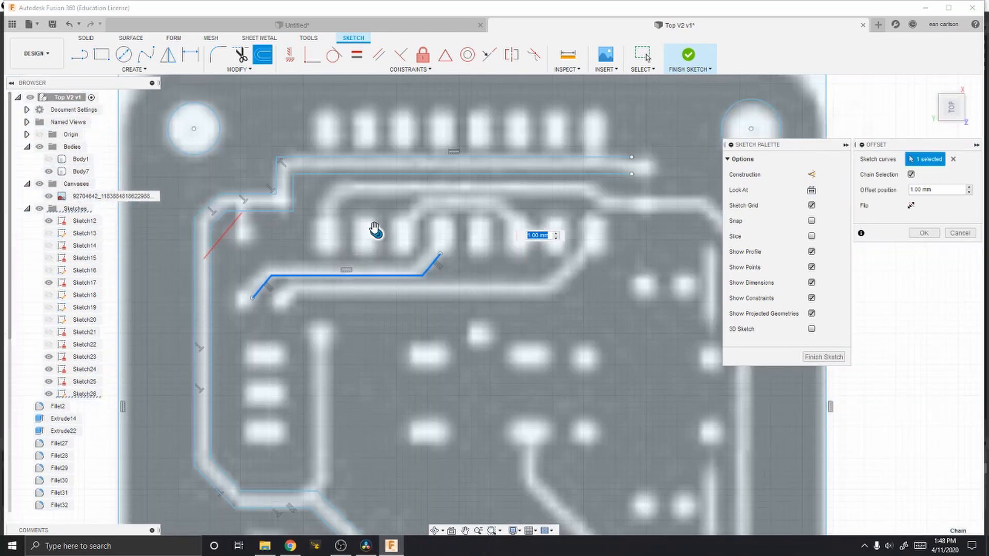
pyautogui.moveTo(376, 232); pyautogui.dragTo(427, 274)
pyautogui.scroll(3, 407, 265)
pyautogui.moveTo(342, 286); pyautogui.dragTo(475, 292, button='middle')
pyautogui.scroll(2, 488, 291)
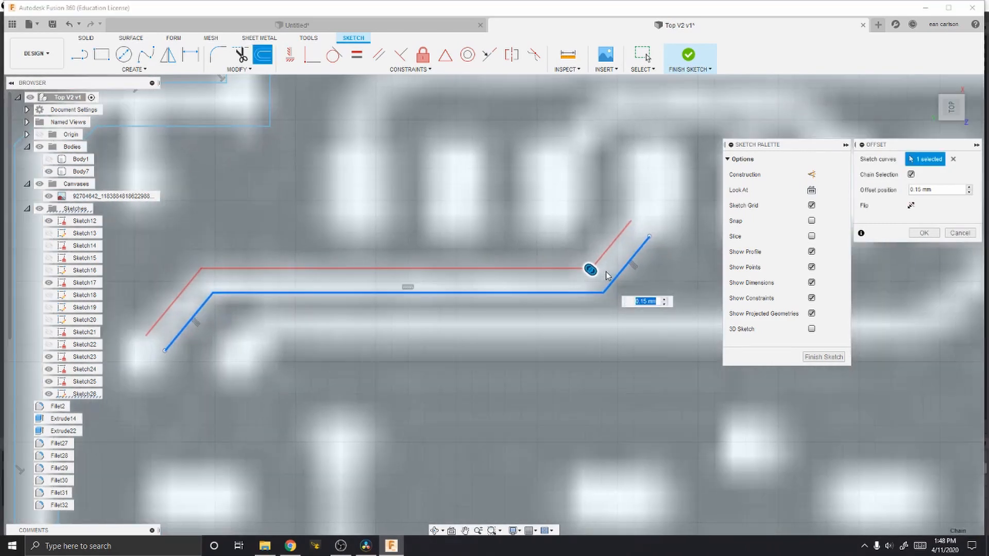
pyautogui.moveTo(596, 268); pyautogui.dragTo(590, 269)
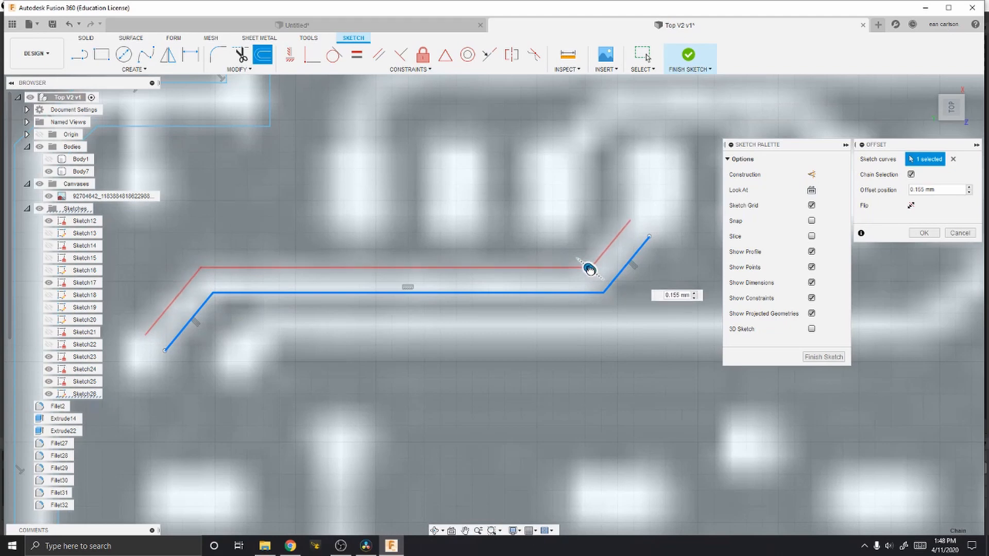
pyautogui.scroll(-4, 623, 324)
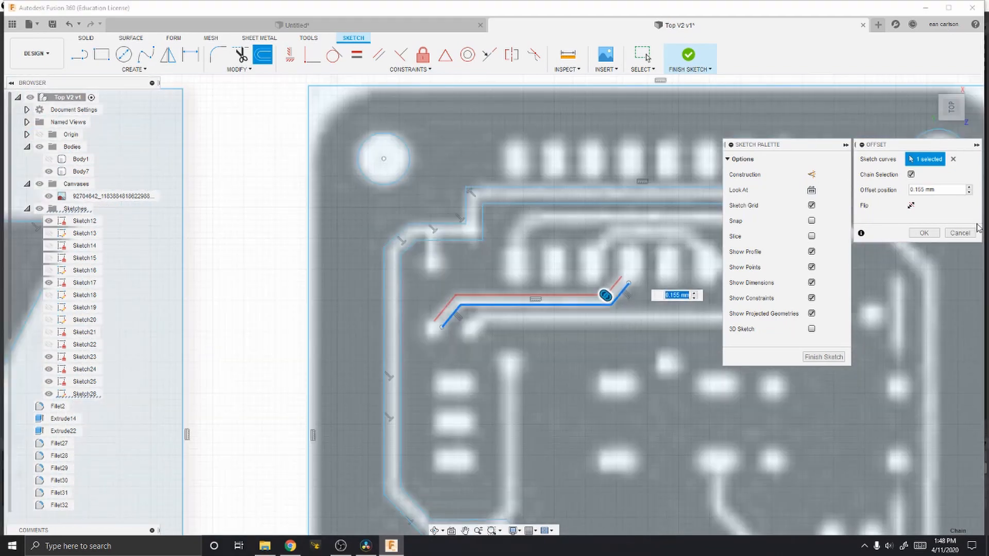
pyautogui.click(923, 234)
# Draw two vertically overlapping circles about 0.39 mm in diameter over the first pad of the upper pad row.
pyautogui.scroll(5, 536, 326)
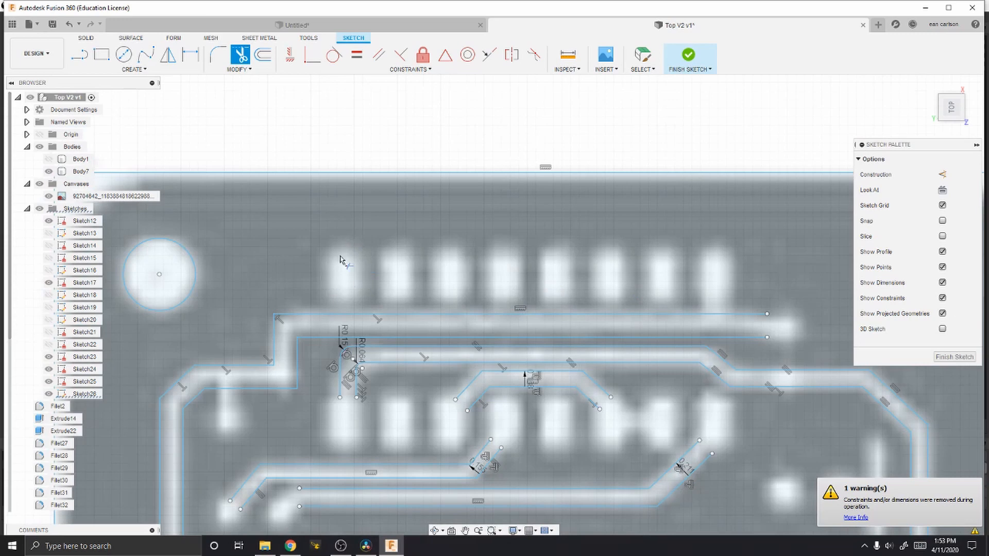
pyautogui.click(123, 54)
pyautogui.scroll(5, 365, 269)
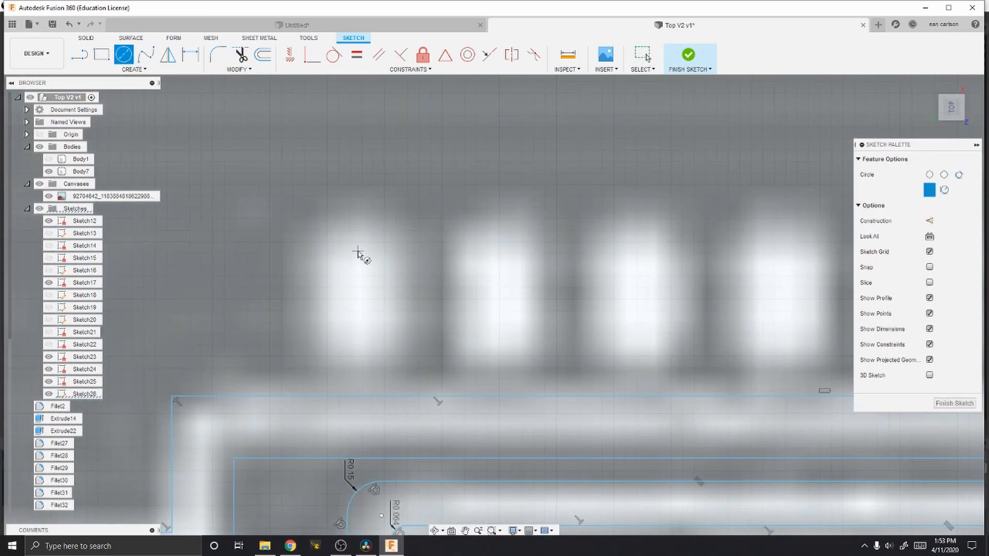
pyautogui.click(358, 252)
pyautogui.click(400, 258)
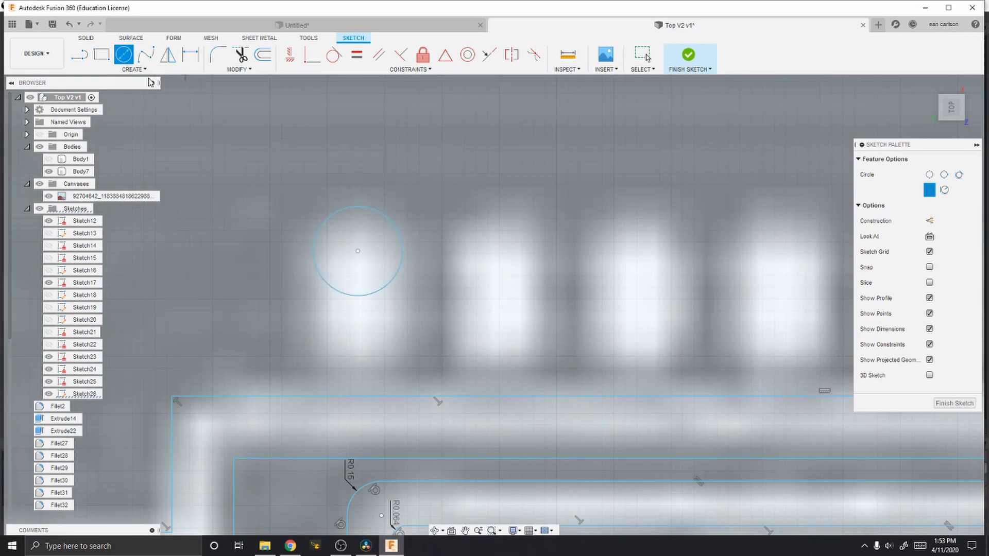
pyautogui.click(358, 318)
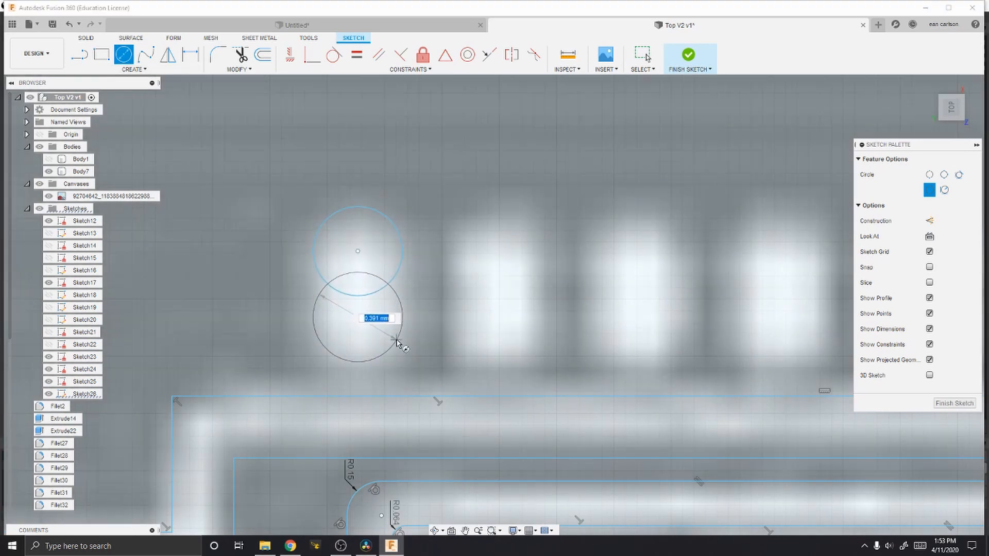
pyautogui.click(396, 342)
# Connect the two overlapping circles with a vertical line along each outer side.
pyautogui.click(81, 61)
pyautogui.scroll(2, 296, 302)
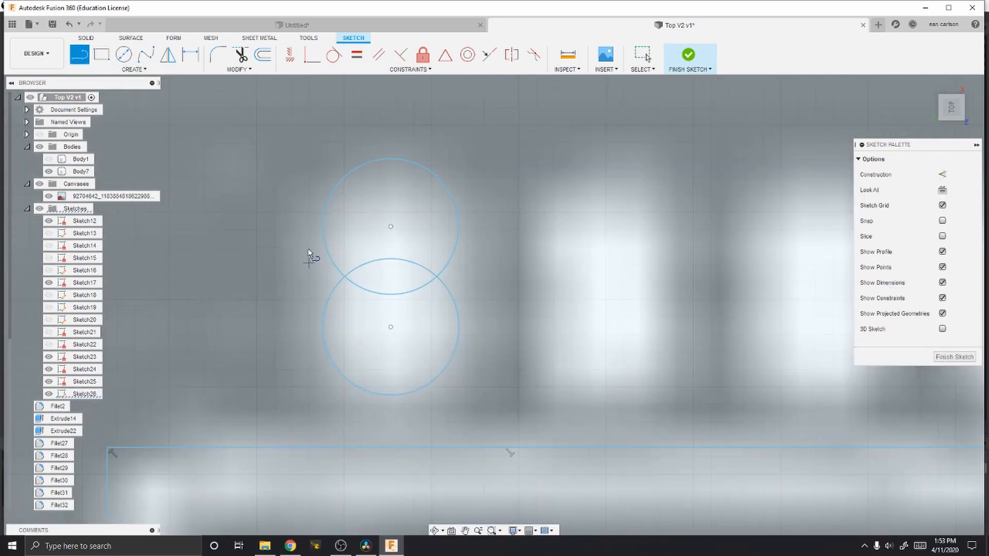
pyautogui.click(323, 229)
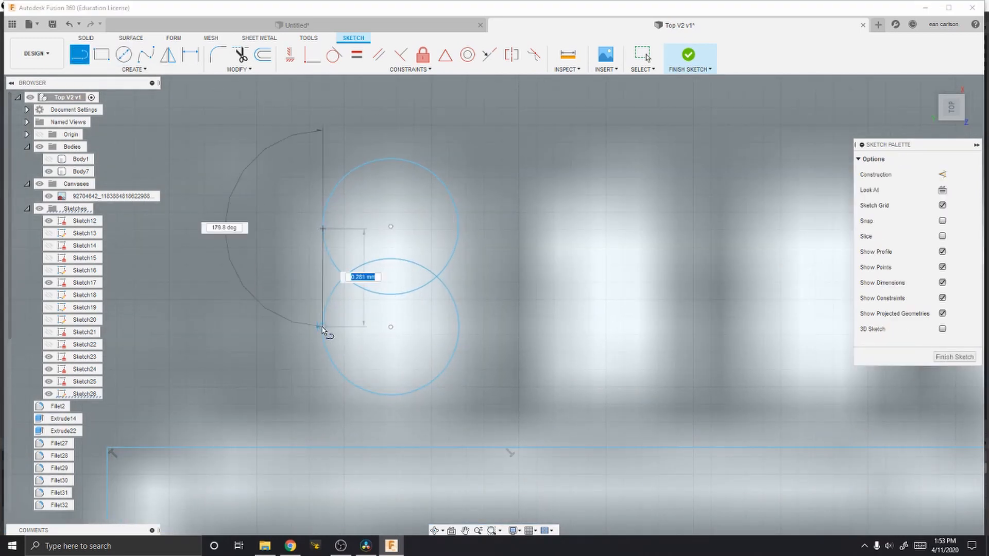
pyautogui.click(323, 330)
pyautogui.click(459, 228)
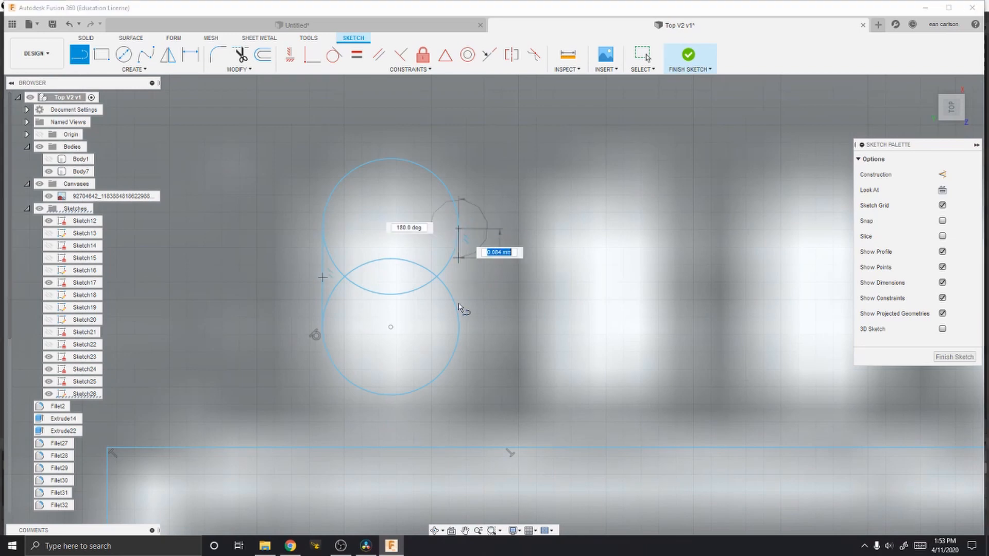
pyautogui.click(460, 336)
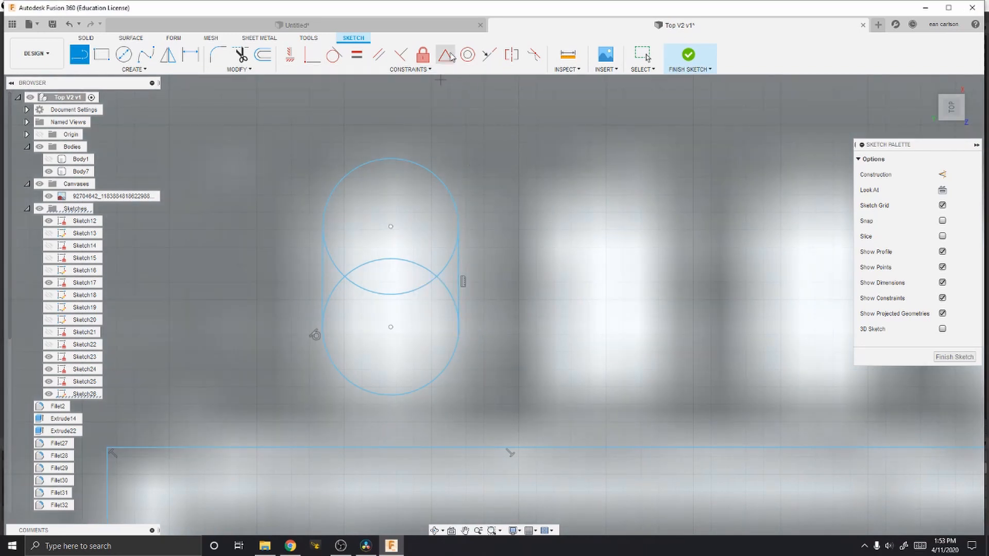
# Trim the inner arcs of both circles to leave a slot-shaped pad outline, and end the Trim command.
pyautogui.click(242, 56)
pyautogui.click(427, 269)
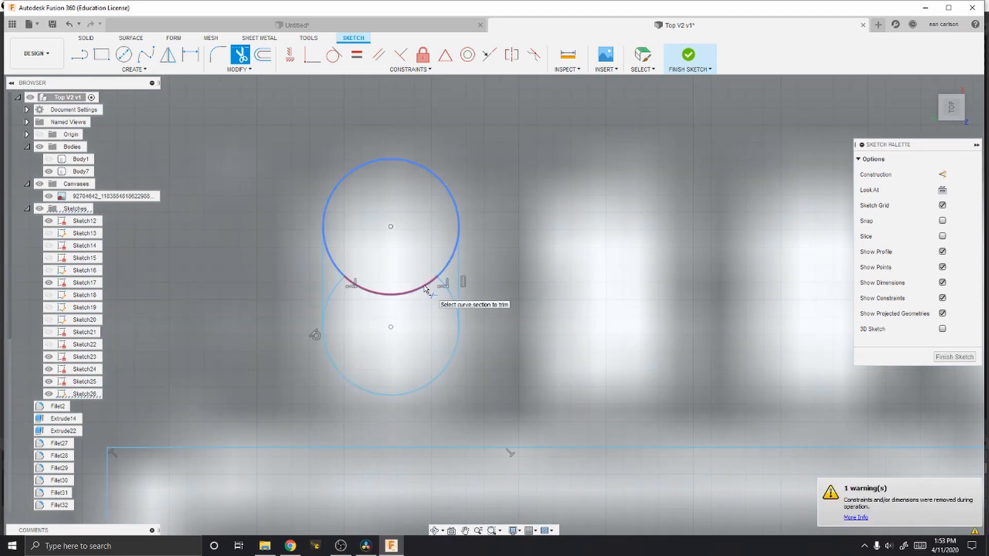
pyautogui.click(424, 286)
pyautogui.click(444, 287)
pyautogui.click(449, 264)
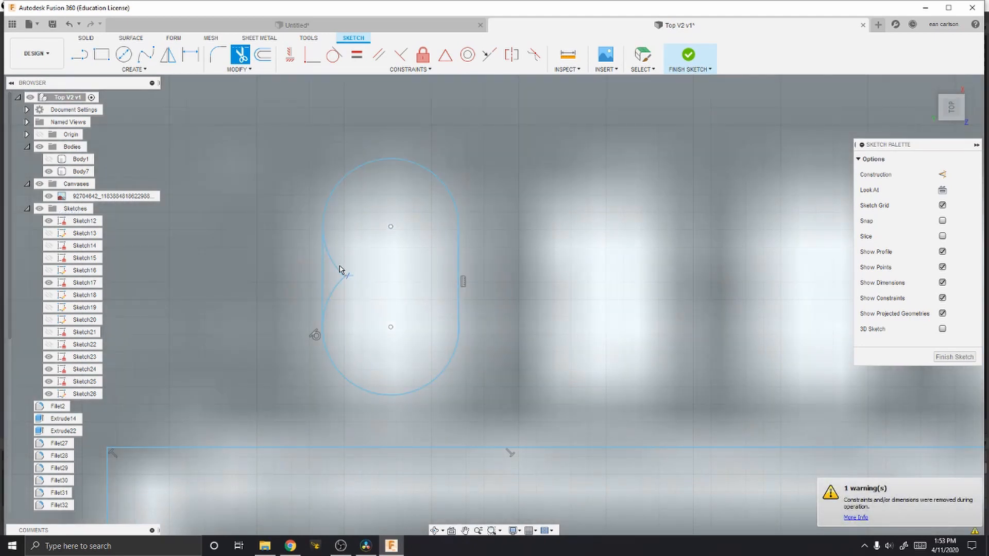
pyautogui.click(340, 269)
pyautogui.click(343, 286)
pyautogui.scroll(-2, 629, 248)
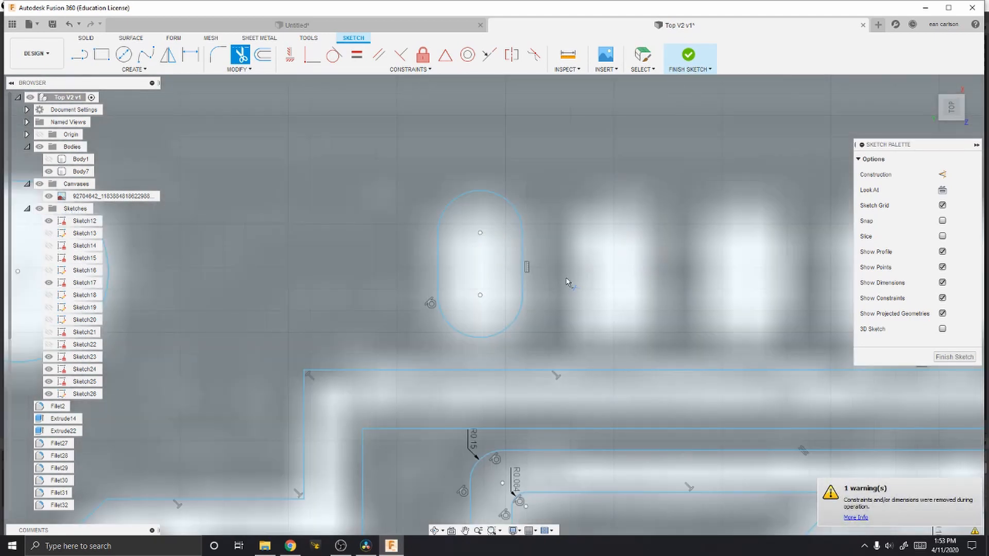
pyautogui.scroll(2, 567, 282)
pyautogui.press('Escape')
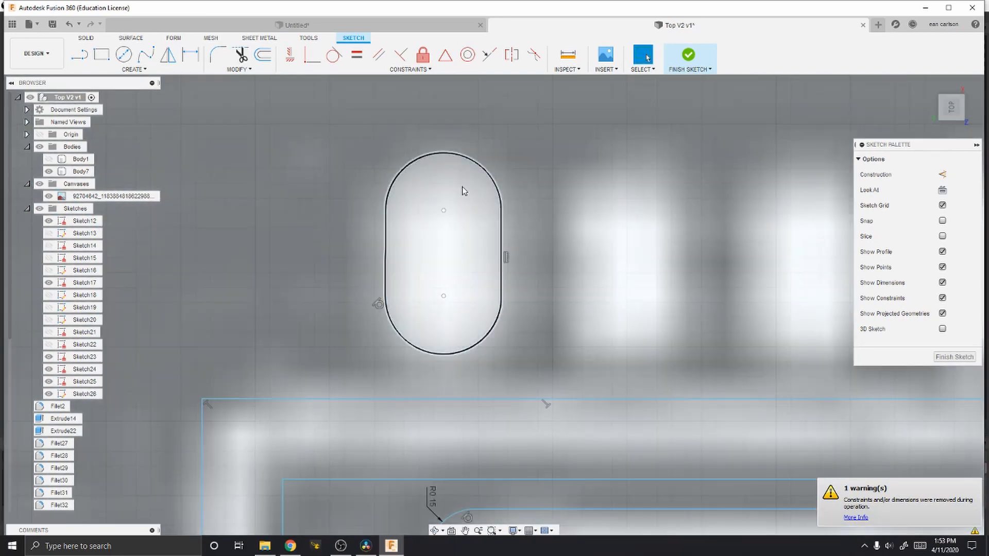
# Start a rectangular pattern of the slot-shaped pad outline along the upper pad row with an extent of about -3.846 mm.
pyautogui.scroll(-2, 458, 190)
pyautogui.scroll(2, 371, 190)
pyautogui.moveTo(415, 158); pyautogui.dragTo(332, 191, button='middle')
pyautogui.moveTo(317, 153); pyautogui.dragTo(494, 376)
pyautogui.scroll(-2, 655, 277)
pyautogui.moveTo(655, 283); pyautogui.dragTo(412, 258, button='middle')
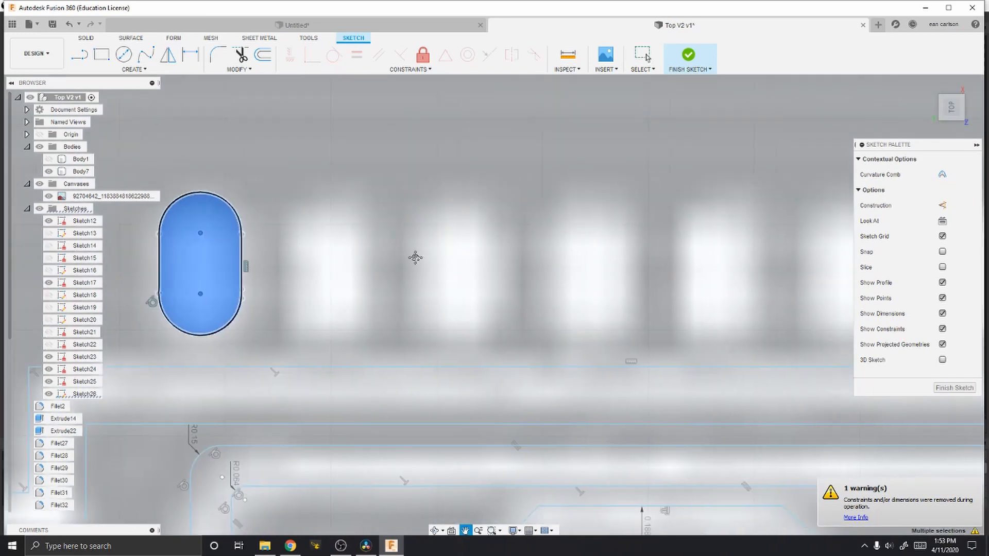
pyautogui.scroll(-3, 353, 194)
pyautogui.click(133, 69)
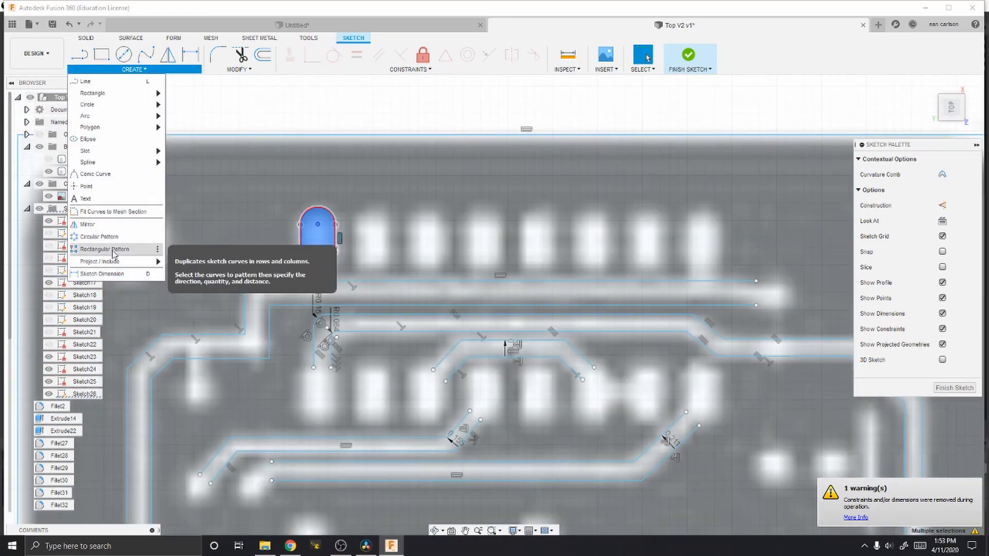
pyautogui.click(105, 249)
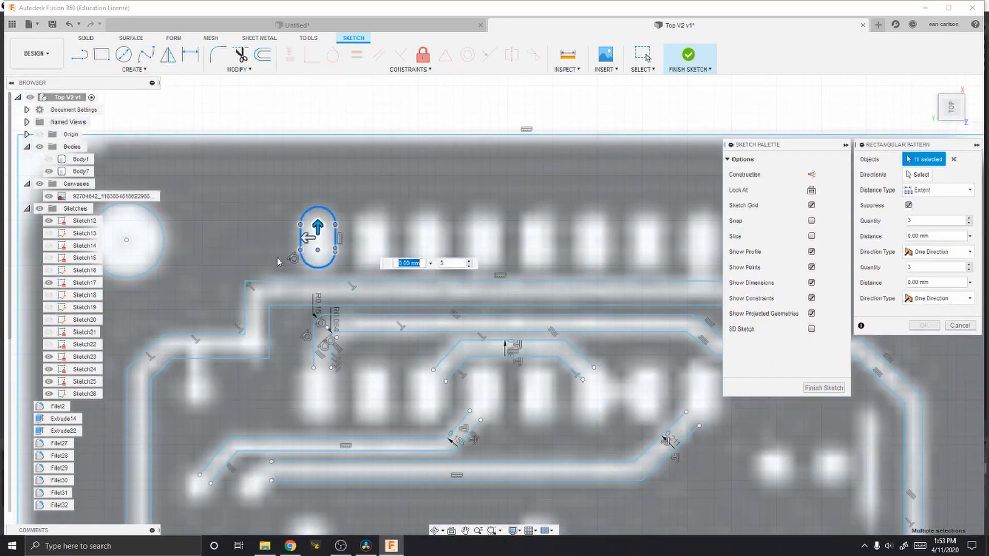
pyautogui.moveTo(305, 238); pyautogui.dragTo(653, 250)
pyautogui.moveTo(586, 248); pyautogui.dragTo(397, 252, button='middle')
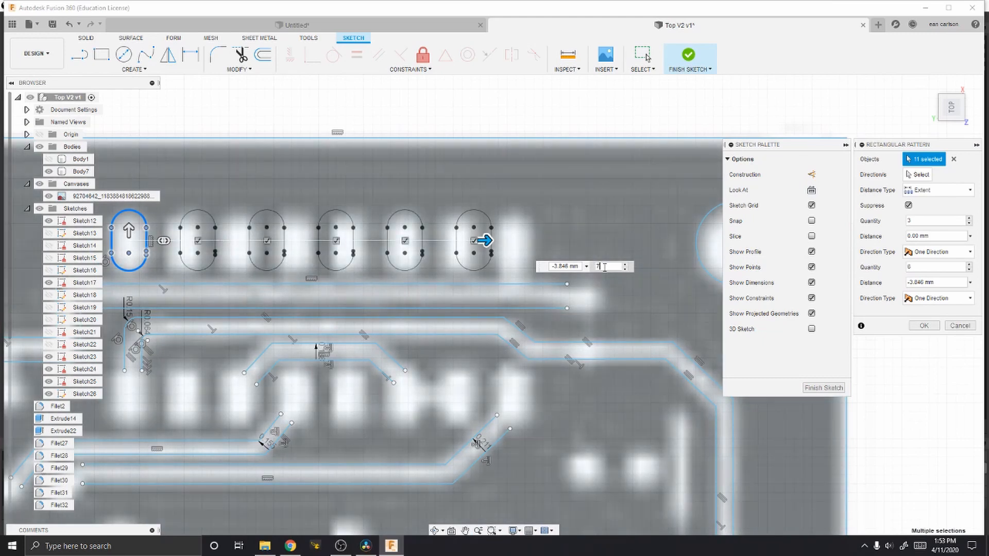
# Set the pad pattern's quantity to 8 and its extent to -4.311 mm to match the canvas, and apply the pattern.
pyautogui.press('BackSpace')
pyautogui.write('7')
pyautogui.moveTo(487, 240); pyautogui.dragTo(540, 242)
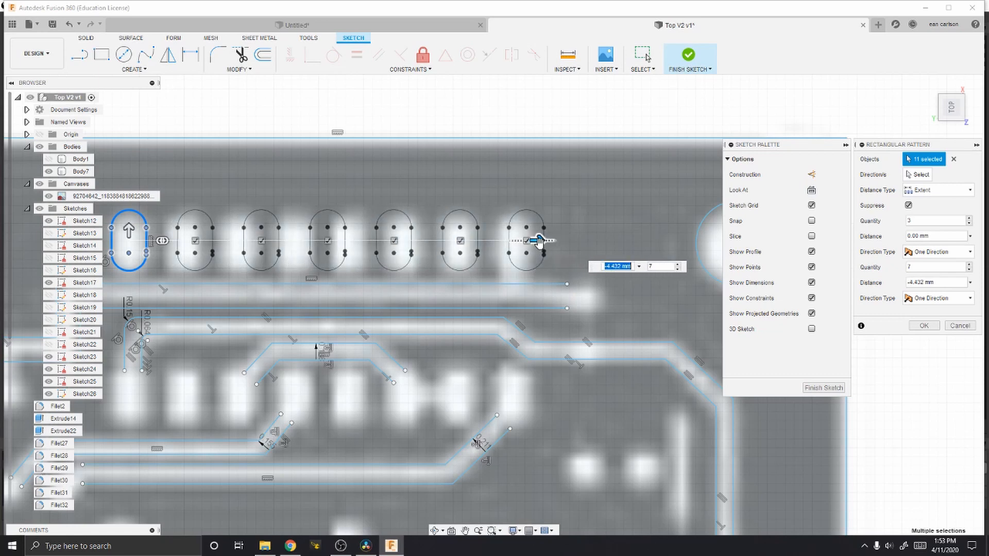
pyautogui.write('8')
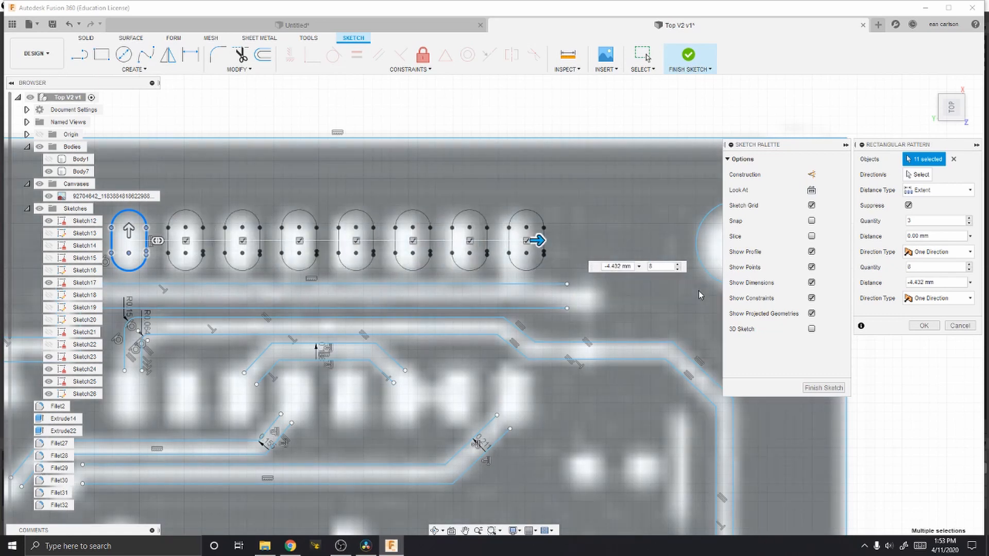
pyautogui.moveTo(538, 240); pyautogui.dragTo(528, 248)
pyautogui.moveTo(528, 247)
pyautogui.mouseDown(button='middle')
pyautogui.moveTo(653, 243)
pyautogui.moveTo(648, 237)
pyautogui.mouseUp(button='middle')
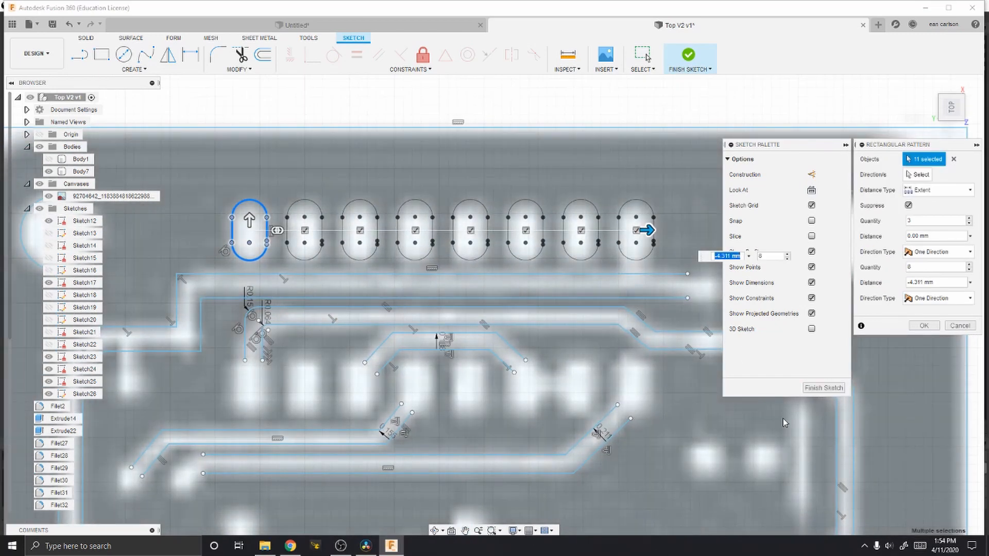
pyautogui.press('Return')
# Draw two equal, slightly overlapping circles side by side over the topmost of the three stacked horizontal pads.
pyautogui.scroll(-5, 522, 313)
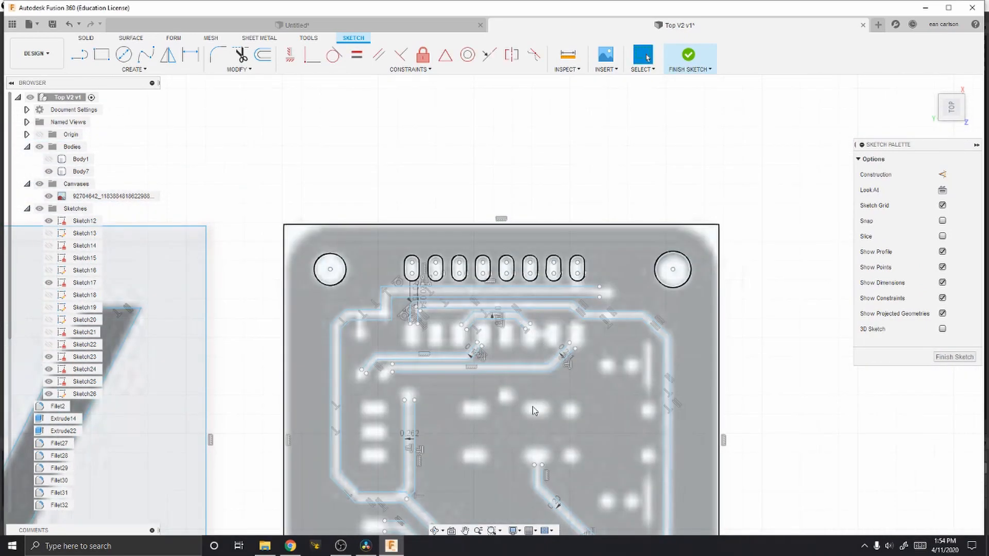
pyautogui.scroll(6, 534, 411)
pyautogui.scroll(-3, 618, 310)
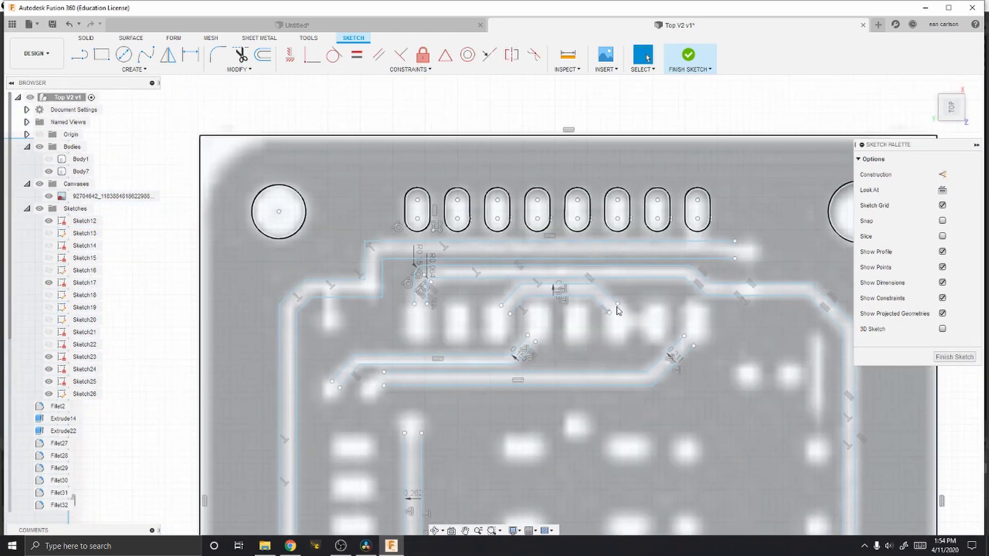
pyautogui.moveTo(310, 433); pyautogui.dragTo(342, 232, button='middle')
pyautogui.scroll(7, 360, 237)
pyautogui.press('c')
pyautogui.click(527, 290)
pyautogui.click(579, 319)
pyautogui.click(414, 291)
pyautogui.click(466, 320)
# Join the two circles with horizontal lines above and below, and trim the overlapping inner arcs into a pad outline.
pyautogui.press('l')
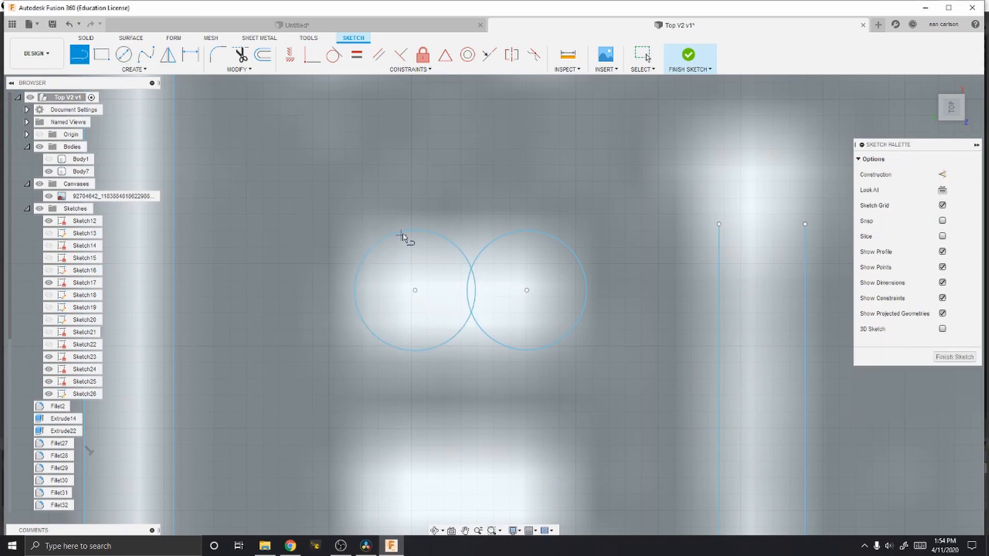
pyautogui.click(415, 231)
pyautogui.click(526, 231)
pyautogui.click(415, 351)
pyautogui.click(526, 350)
pyautogui.click(241, 55)
pyautogui.click(470, 290)
# Pattern the horizontal pad outline downward with a quantity of 3 to cover the three stacked pads.
pyautogui.moveTo(333, 208); pyautogui.dragTo(610, 374)
pyautogui.click(134, 69)
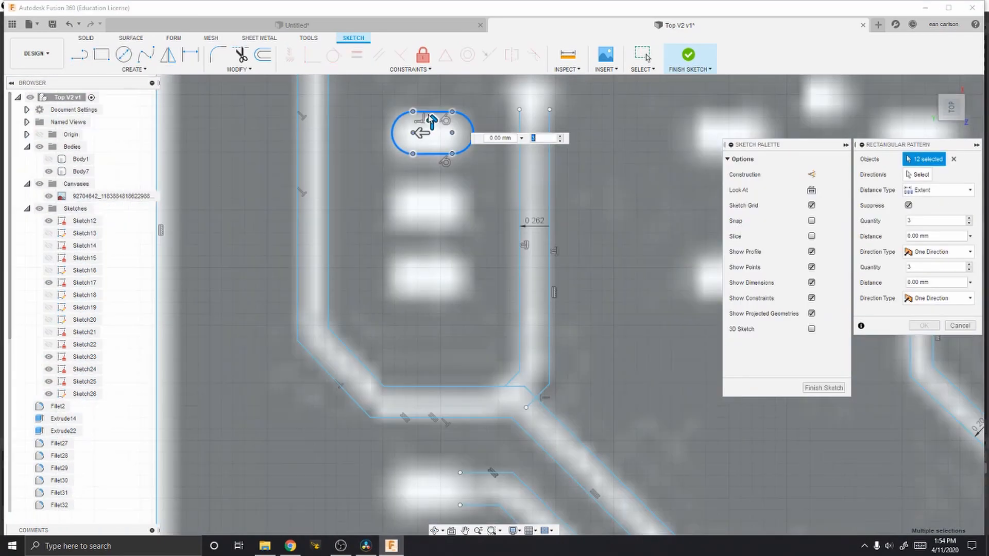
pyautogui.moveTo(432, 121); pyautogui.dragTo(432, 266)
pyautogui.scroll(-5, 314, 193)
pyautogui.click(924, 326)
# Copy the lowest stacked pad outline and move the copy down onto the pad at the start of the diagonal trace.
pyautogui.scroll(6, 335, 214)
pyautogui.moveTo(348, 223); pyautogui.dragTo(470, 292)
pyautogui.hotkey('ctrl', 'c')
pyautogui.hotkey('ctrl', 'v')
pyautogui.moveTo(437, 253); pyautogui.dragTo(453, 526)
pyautogui.moveTo(457, 525); pyautogui.dragTo(459, 379, button='middle')
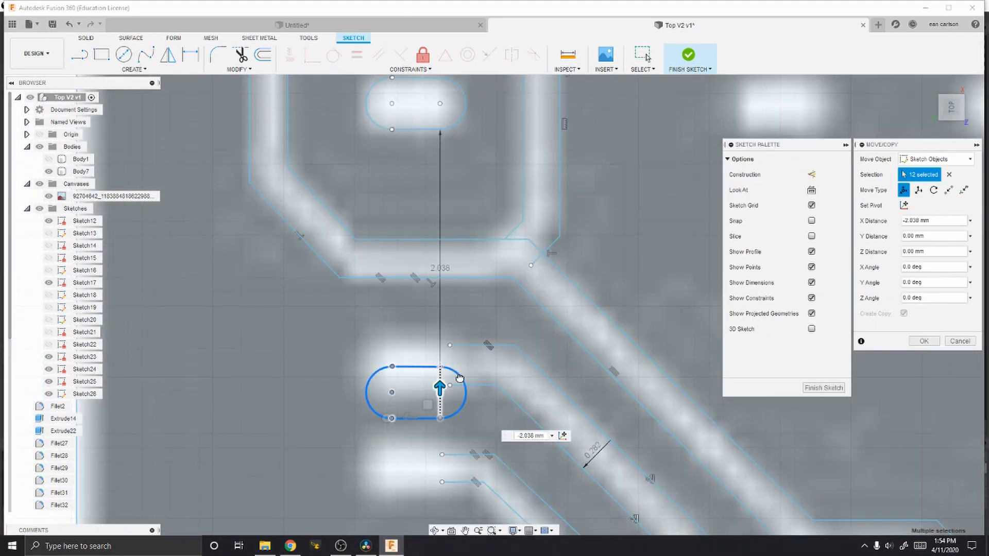
pyautogui.moveTo(440, 387); pyautogui.dragTo(440, 361)
pyautogui.scroll(6, 458, 370)
pyautogui.press('Return')
# Trim the diagonal trace's two edge lines where they run inside the copied pad outline.
pyautogui.press('t')
pyautogui.click(443, 291)
pyautogui.click(444, 417)
pyautogui.scroll(-1, 448, 360)
# Try to trim the copied pad's end arc and start a spline at the pad, and undo these changes.
pyautogui.click(470, 329)
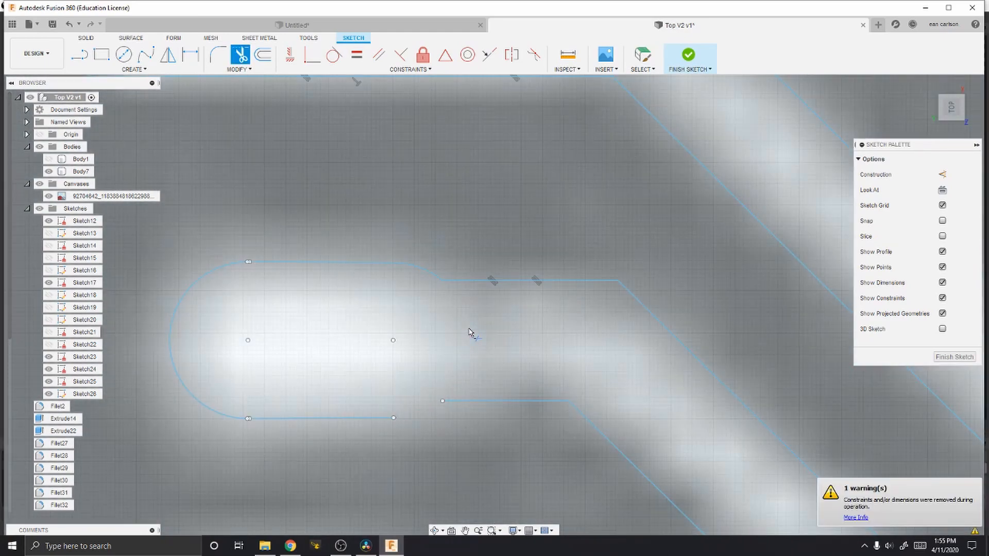
pyautogui.scroll(3, 453, 386)
pyautogui.click(146, 55)
pyautogui.click(354, 439)
pyautogui.press('Escape')
pyautogui.hotkey('ctrl', 'z')
pyautogui.hotkey('ctrl', 'z')
# Copy the four curves of this pad outline and move the copy down onto the next pad below.
pyautogui.scroll(-4, 561, 418)
pyautogui.scroll(-2, 515, 386)
pyautogui.click(347, 343)
pyautogui.keyDown('shift'); pyautogui.click(470, 317); pyautogui.keyUp('shift')
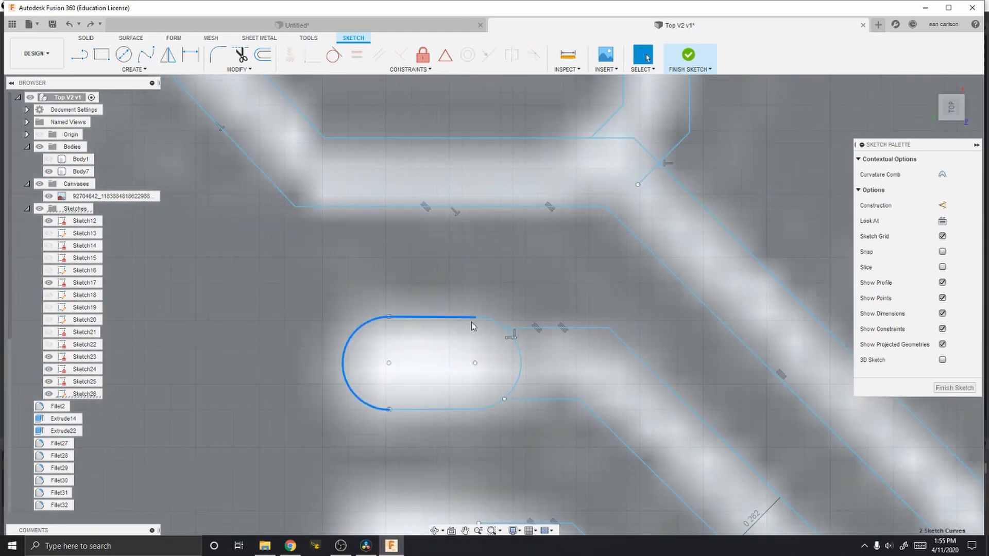
pyautogui.keyDown('shift'); pyautogui.click(519, 377); pyautogui.keyUp('shift')
pyautogui.keyDown('shift'); pyautogui.click(443, 409); pyautogui.keyUp('shift')
pyautogui.rightClick(412, 250)
pyautogui.click(428, 353)
pyautogui.hotkey('ctrl', 'v')
pyautogui.moveTo(364, 232); pyautogui.dragTo(364, 337)
pyautogui.press('Return')
# Trim the diagonal trace's two edge lines where they run inside the newly copied pad outline.
pyautogui.scroll(6, 430, 391)
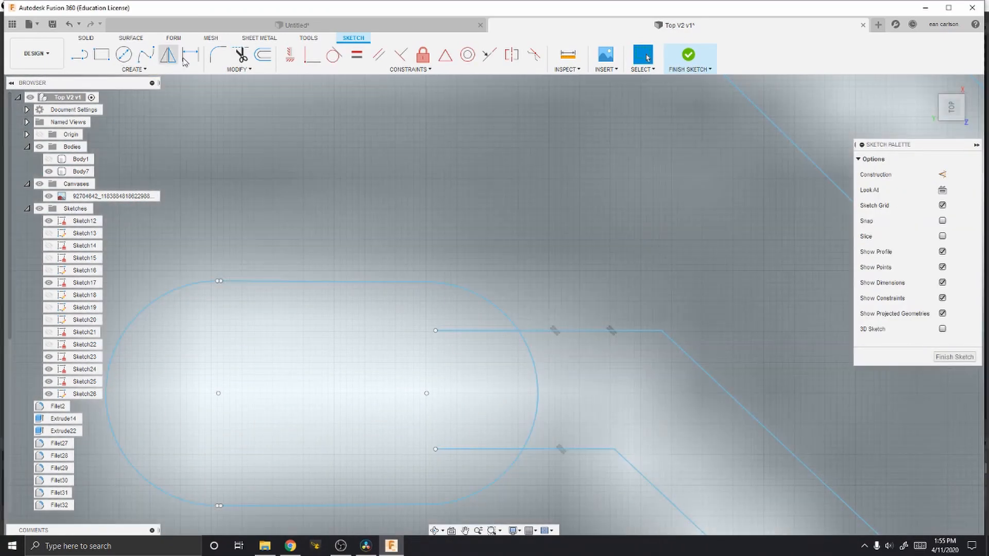
pyautogui.click(241, 55)
pyautogui.click(474, 331)
pyautogui.click(473, 449)
pyautogui.scroll(3, 538, 361)
pyautogui.moveTo(537, 286)
pyautogui.mouseDown(button='middle')
pyautogui.moveTo(506, 162)
pyautogui.moveTo(554, 283)
pyautogui.mouseUp(button='middle')
pyautogui.press('Escape')
pyautogui.click(240, 55)
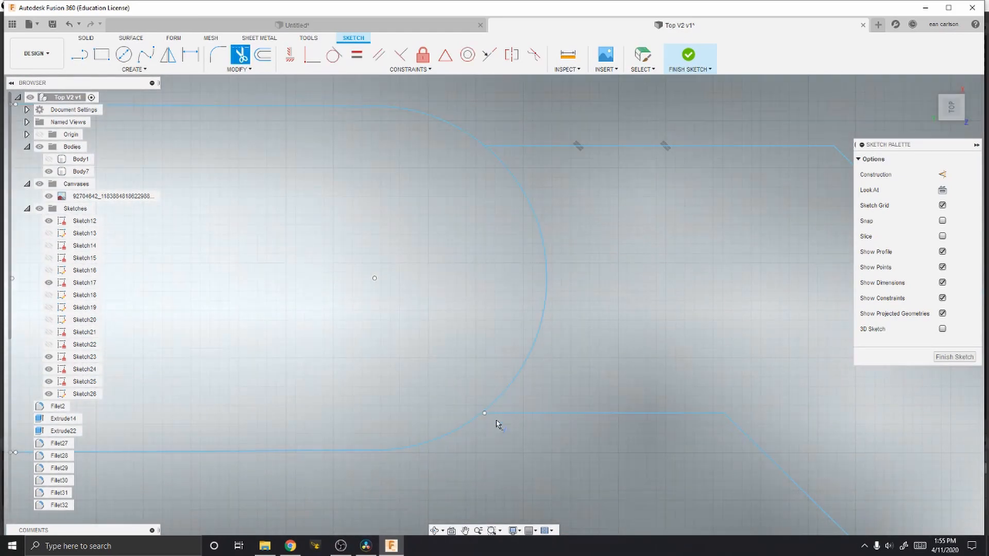
pyautogui.press('Escape')
pyautogui.scroll(6, 490, 414)
pyautogui.click(81, 57)
pyautogui.press('Escape')
pyautogui.scroll(-4, 411, 161)
pyautogui.moveTo(509, 239); pyautogui.dragTo(514, 290, button='middle')
pyautogui.click(240, 55)
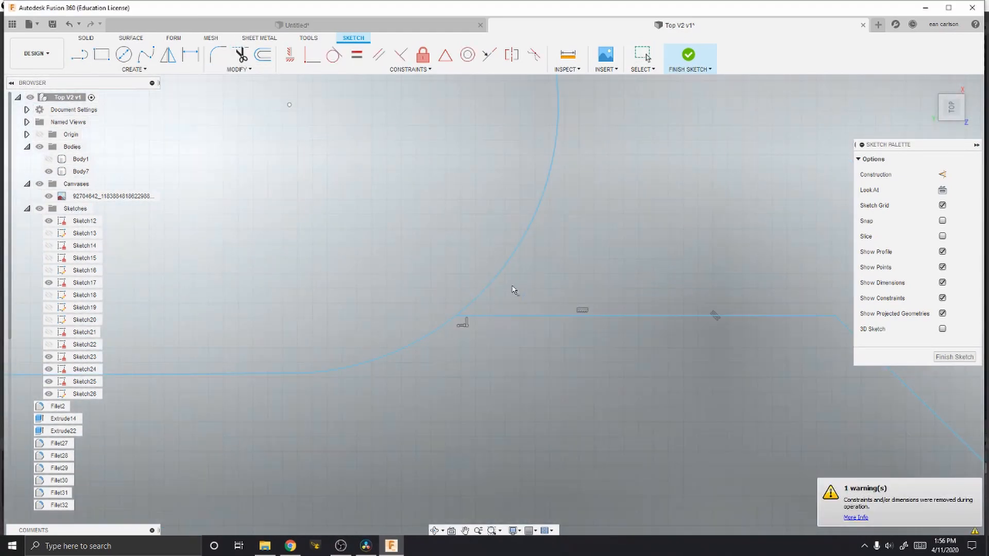
pyautogui.press('Escape')
pyautogui.scroll(-8, 521, 278)
pyautogui.scroll(4, 521, 371)
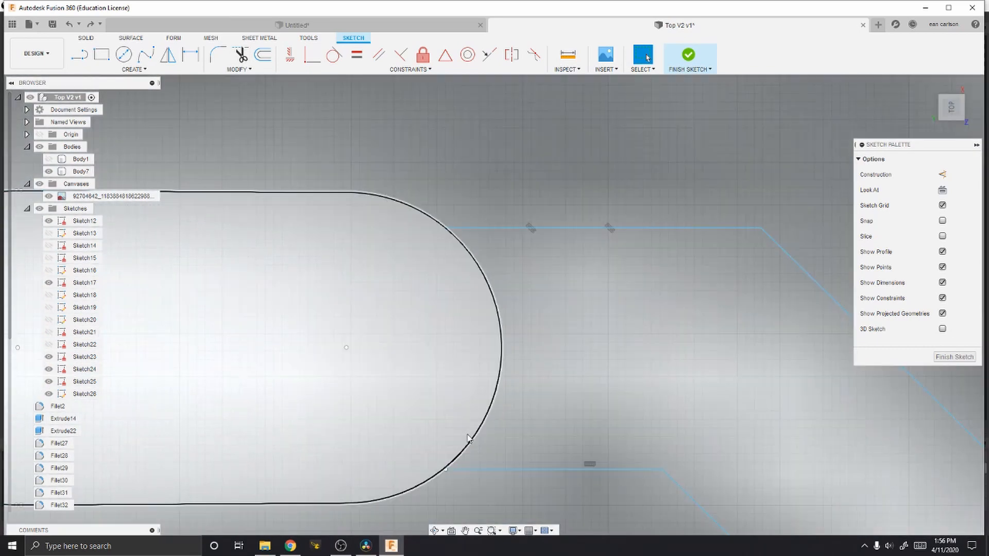
pyautogui.moveTo(476, 490); pyautogui.dragTo(490, 384, button='middle')
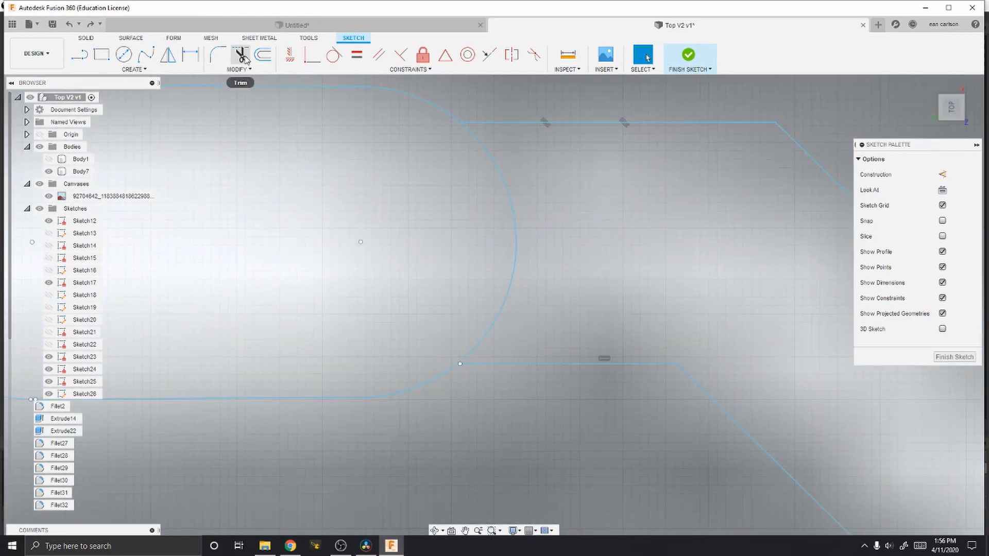
# Try to trim the trace's lower edge line where it meets the pad's end arc.
pyautogui.click(240, 54)
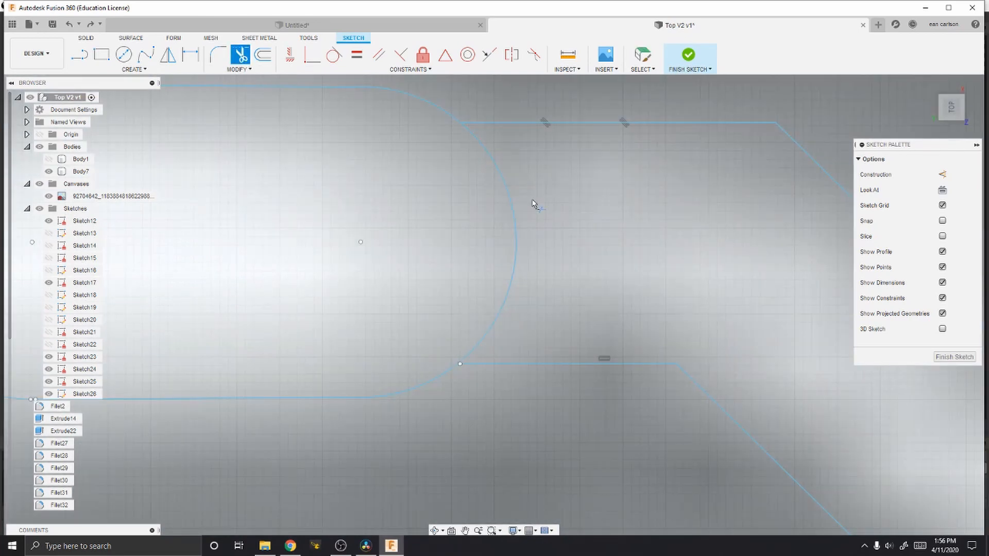
pyautogui.click(471, 361)
pyautogui.scroll(3, 481, 379)
pyautogui.scroll(3, 447, 366)
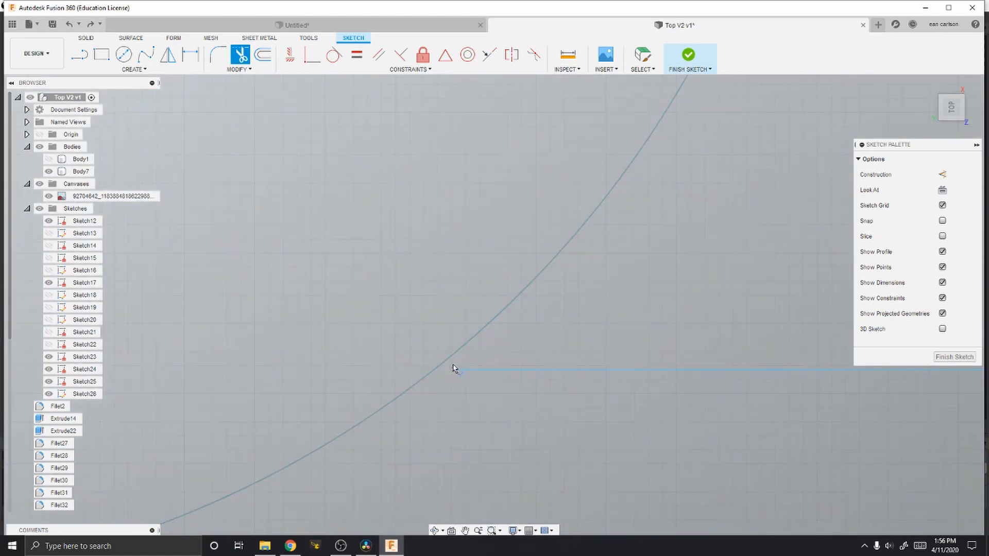
pyautogui.scroll(-4, 402, 281)
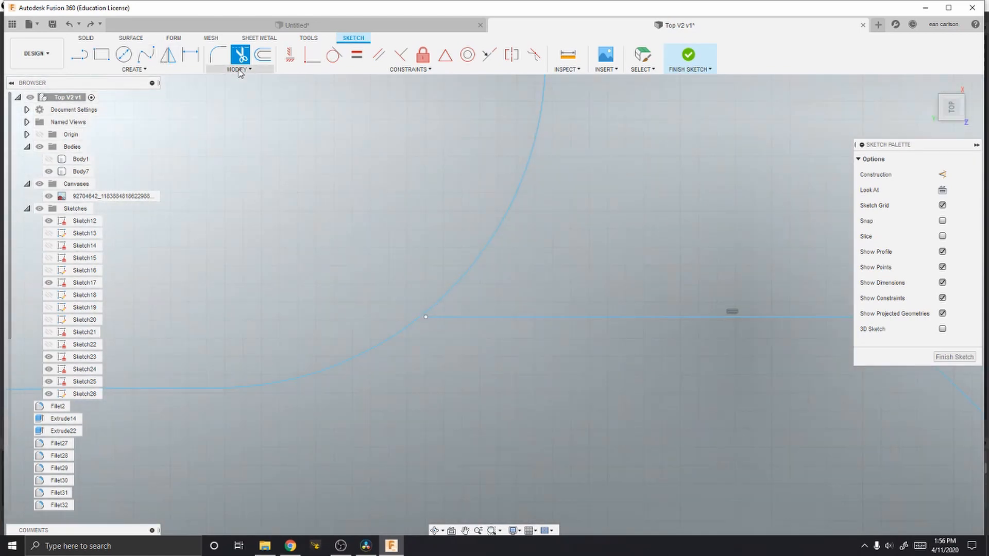
# Extend the trace's lower edge line to the pad's end arc and trim the arc between the two edge lines.
pyautogui.click(238, 70)
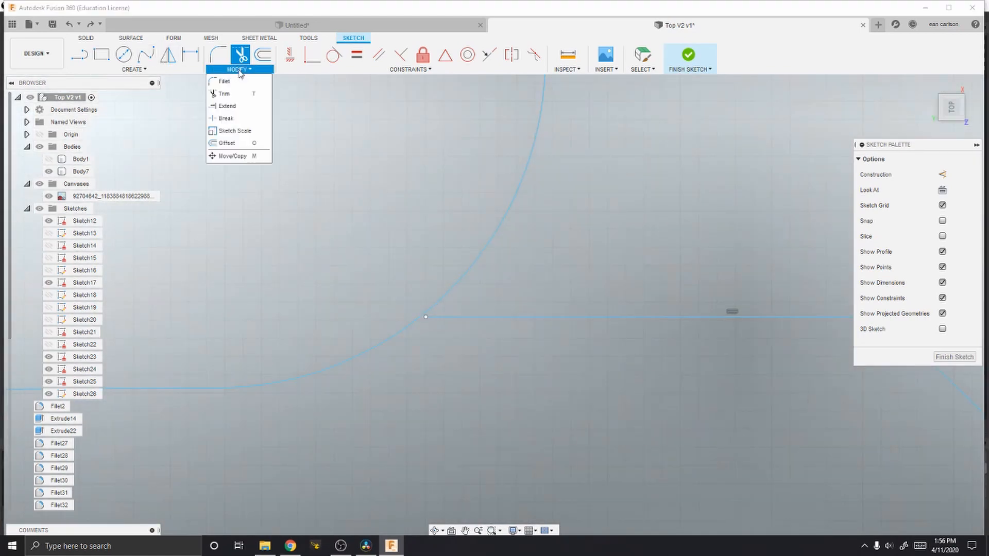
pyautogui.click(229, 106)
pyautogui.scroll(3, 442, 324)
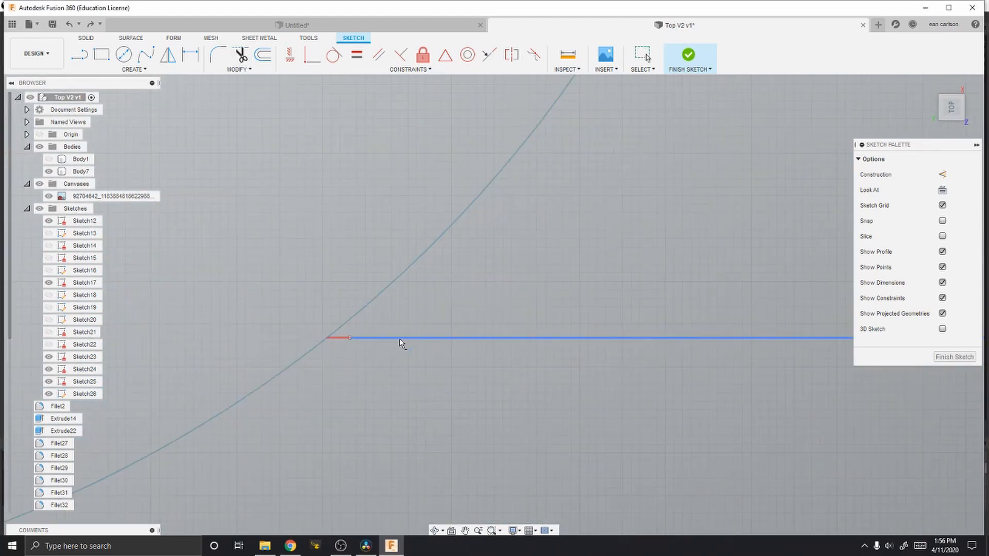
pyautogui.click(400, 339)
pyautogui.scroll(-5, 430, 273)
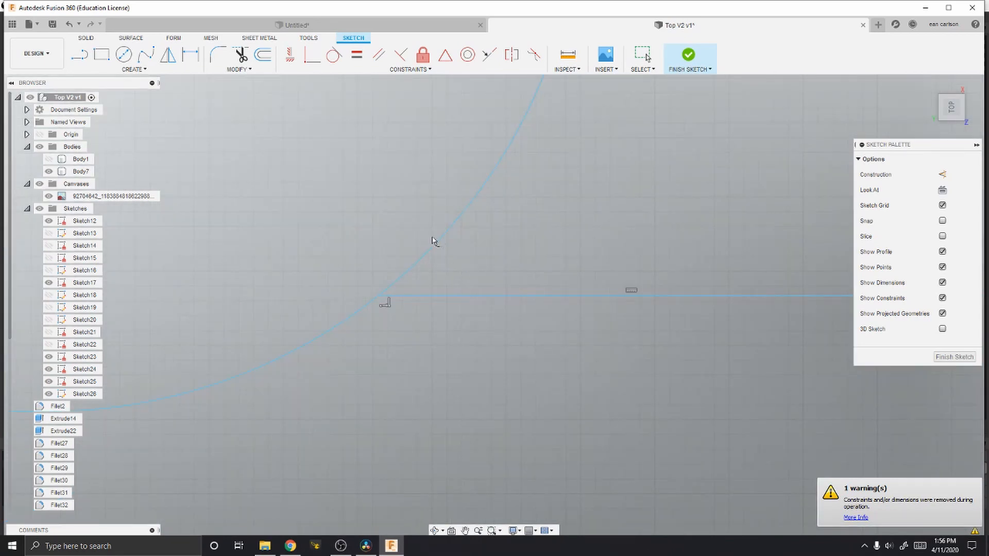
pyautogui.press('t')
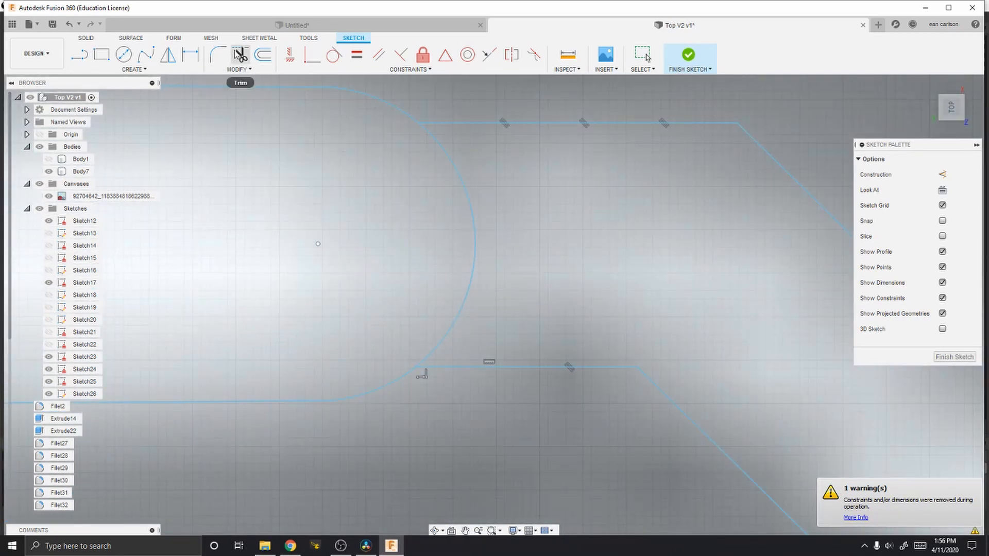
pyautogui.click(476, 228)
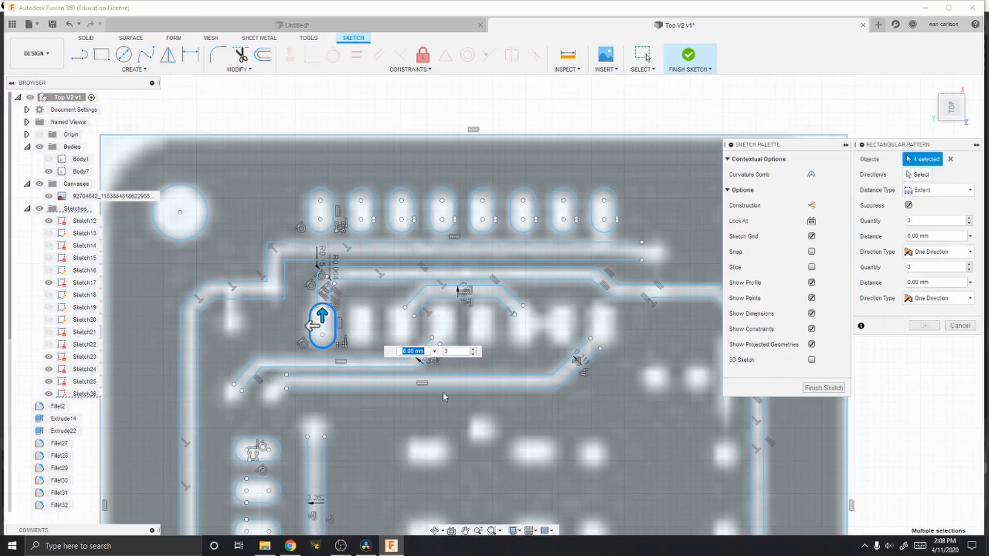
# Pattern the four-curve pad outline along the second pad row and extend the trace's edge line to its pad outline.
pyautogui.moveTo(313, 326); pyautogui.dragTo(616, 325)
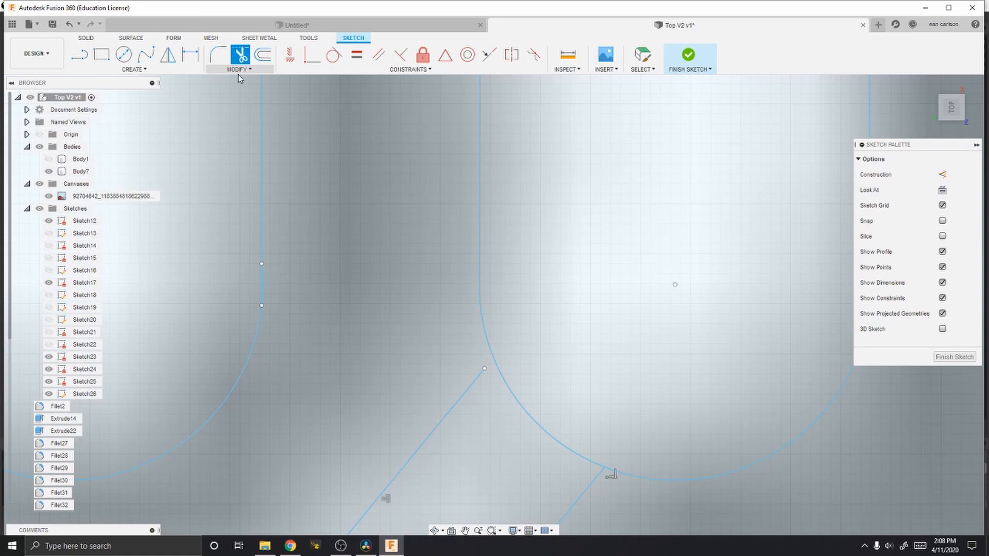
pyautogui.click(238, 72)
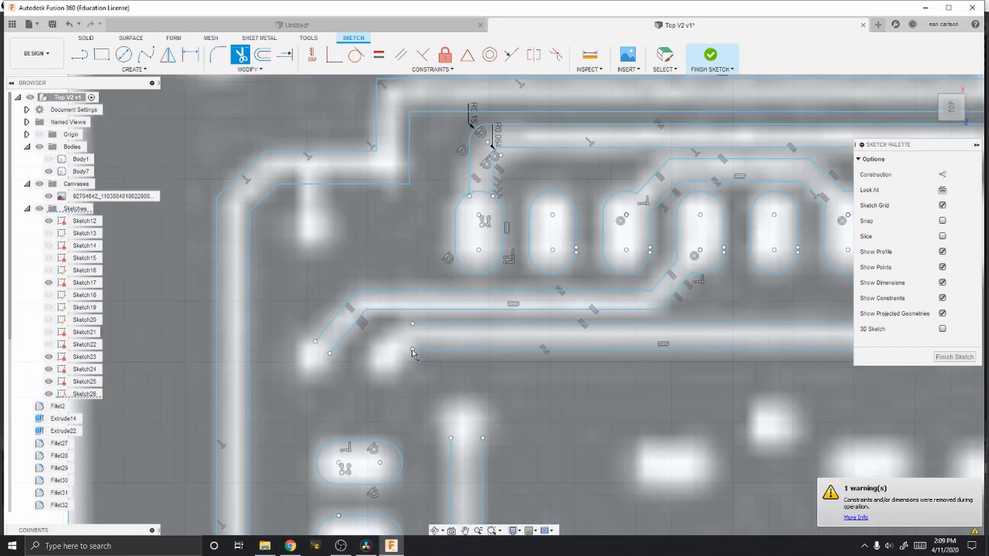
pyautogui.scroll(-2, 412, 354)
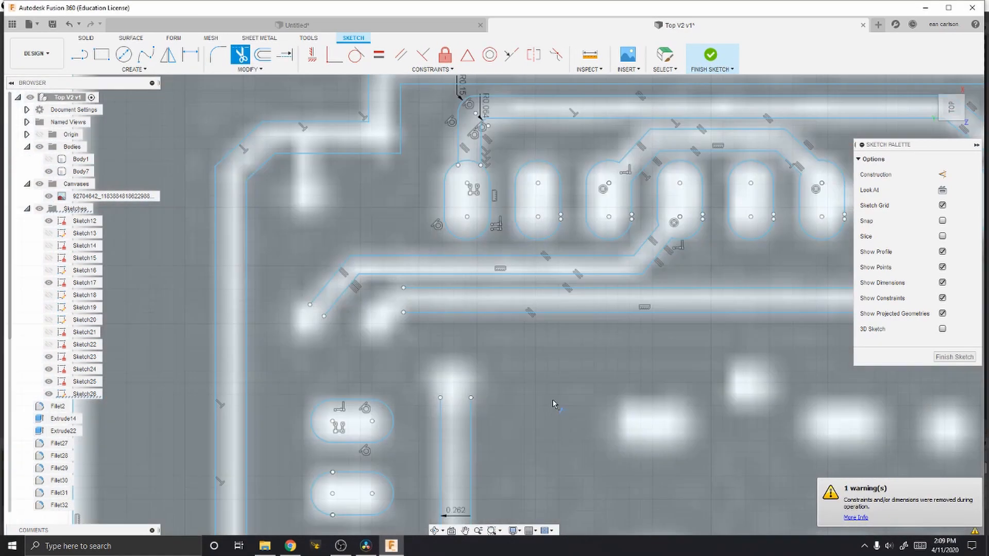
# Start a line at the open end of the trace below the second pad row.
pyautogui.scroll(5, 428, 309)
pyautogui.press('Escape')
pyautogui.press('l')
pyautogui.click(356, 212)
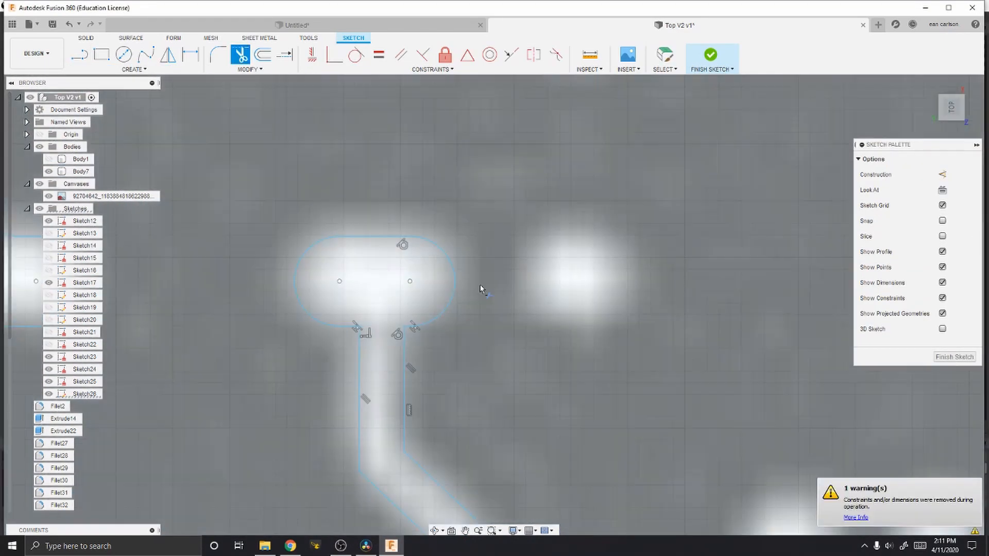
# Draw centre-diameter circles over the three round pads beside the elongated pads in the middle of the board.
pyautogui.press('c')
pyautogui.click(492, 203)
pyautogui.click(534, 225)
pyautogui.click(497, 414)
pyautogui.click(533, 431)
pyautogui.click(481, 237)
pyautogui.click(511, 251)
# Draw circles over the adjacent pair of round pads at the board's upper right and the round pads below them.
pyautogui.click(502, 170)
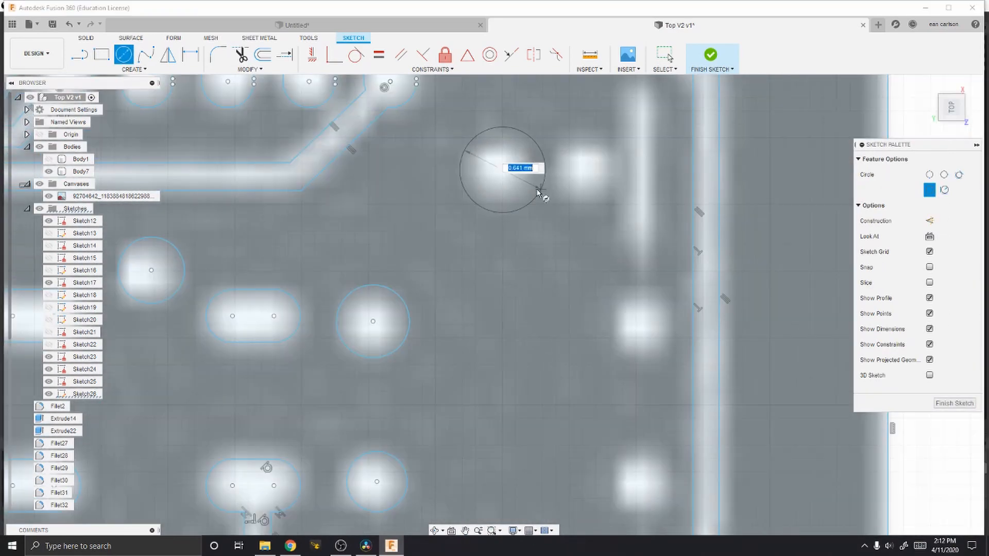
pyautogui.click(530, 186)
pyautogui.click(588, 169)
pyautogui.click(615, 184)
pyautogui.press('Escape')
pyautogui.press('c')
pyautogui.click(647, 311)
pyautogui.click(691, 340)
pyautogui.click(643, 270)
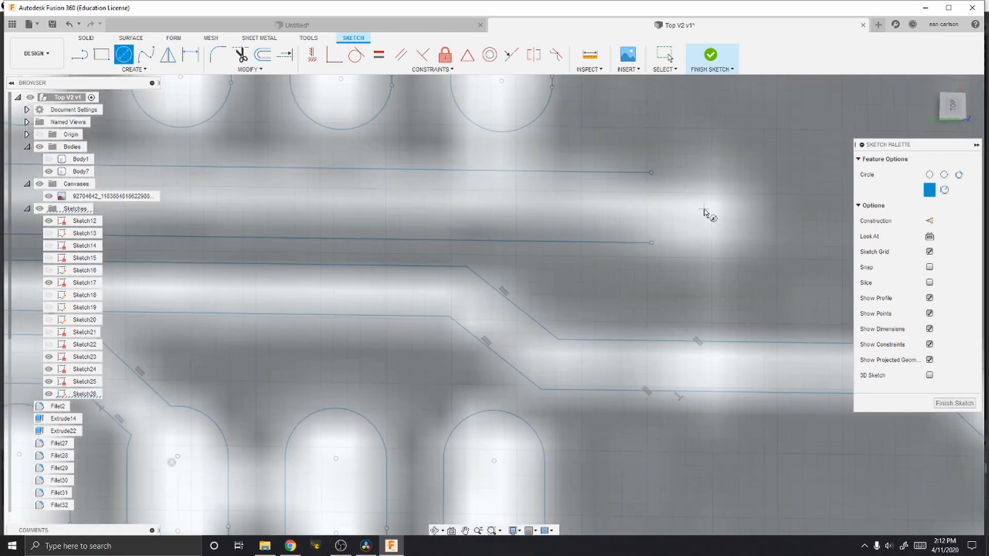
# Draw a circle over the round end of the long horizontal trace and trim the trace's edge line inside it.
pyautogui.click(704, 208)
pyautogui.click(651, 162)
pyautogui.press('t')
pyautogui.click(649, 174)
pyautogui.scroll(-8, 687, 235)
pyautogui.scroll(4, 653, 387)
pyautogui.scroll(4, 278, 199)
pyautogui.press('l')
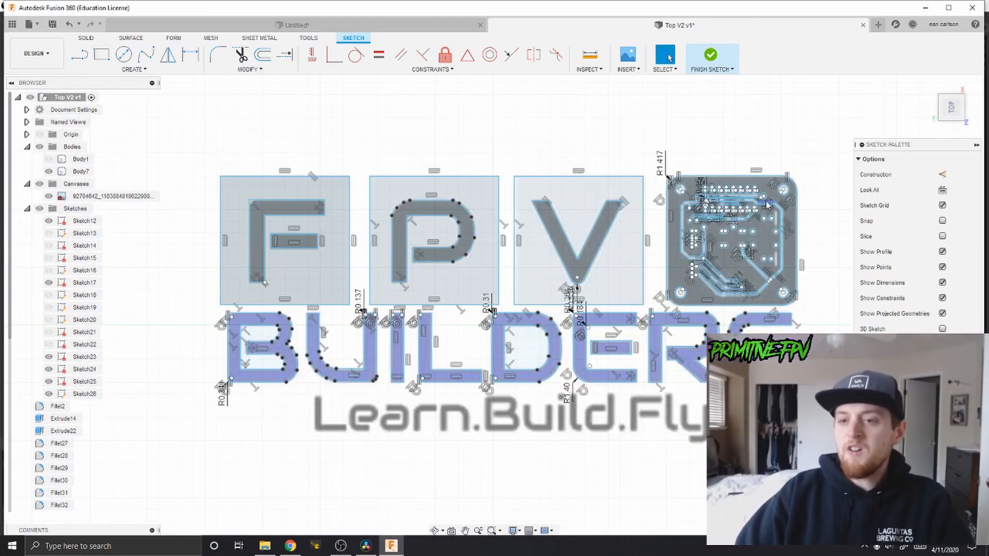
# Trim the diagonal trace's overrunning edge lines and the crossing edge segment between them at the junction with the outer trace.
pyautogui.scroll(-3, 768, 205)
pyautogui.scroll(4, 552, 205)
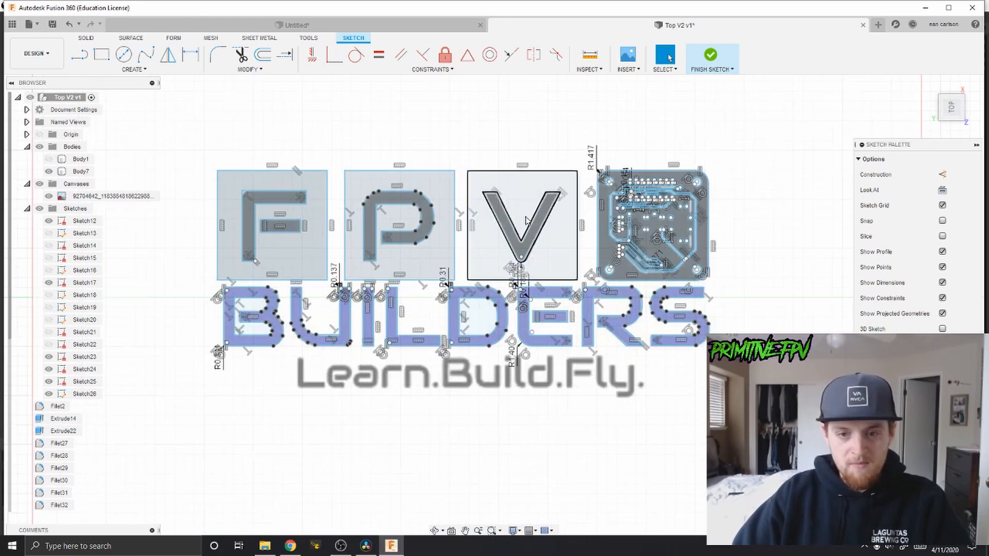
pyautogui.scroll(5, 548, 328)
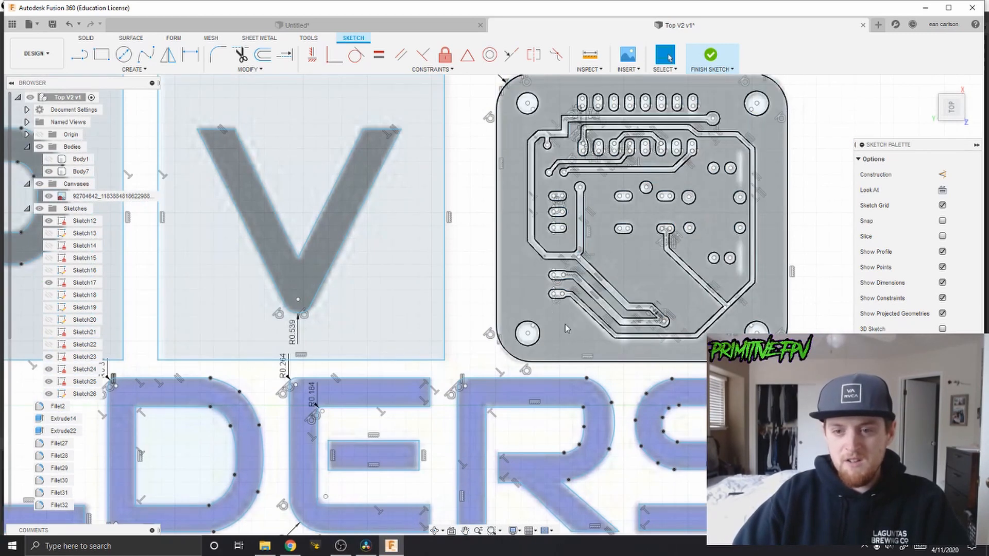
pyautogui.scroll(5, 716, 323)
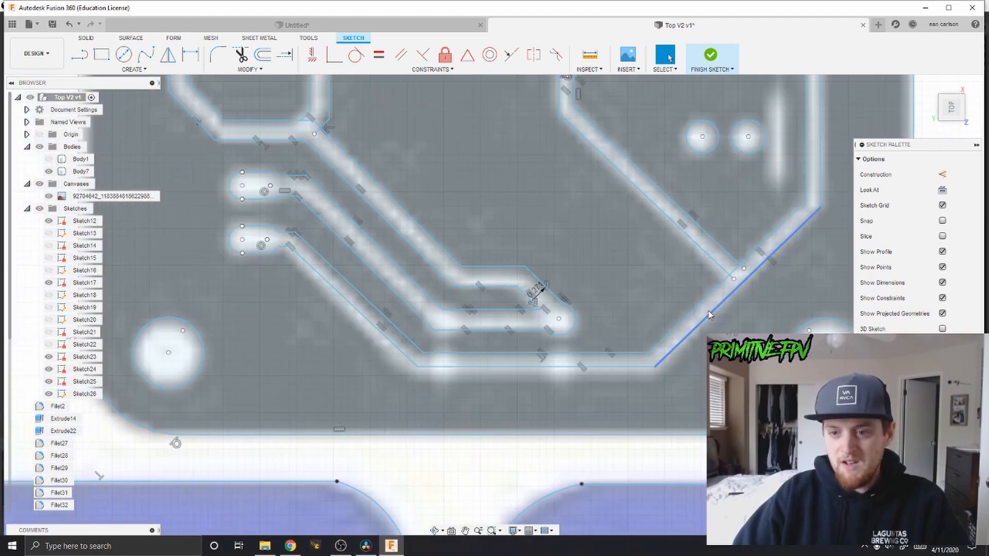
pyautogui.scroll(4, 706, 314)
pyautogui.scroll(3, 651, 288)
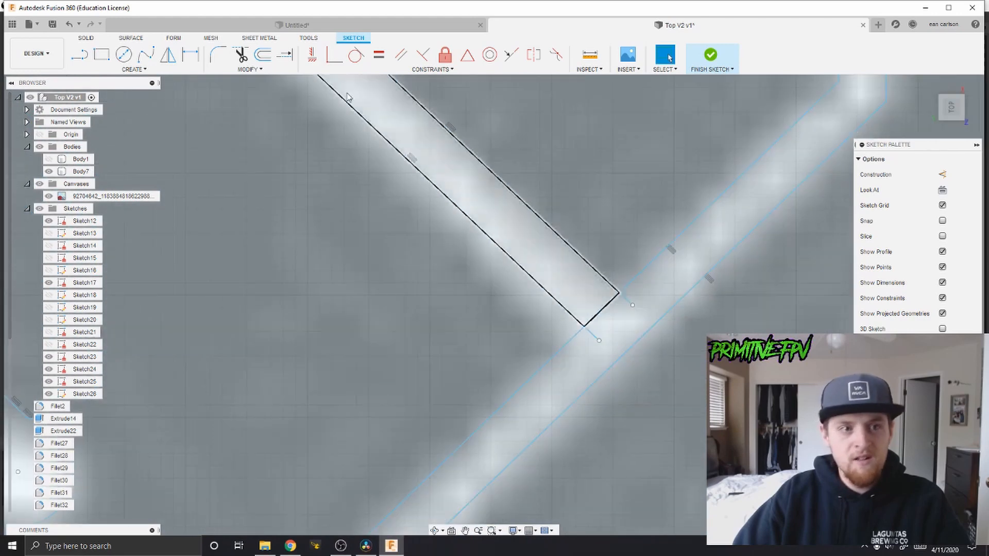
pyautogui.scroll(2, 618, 294)
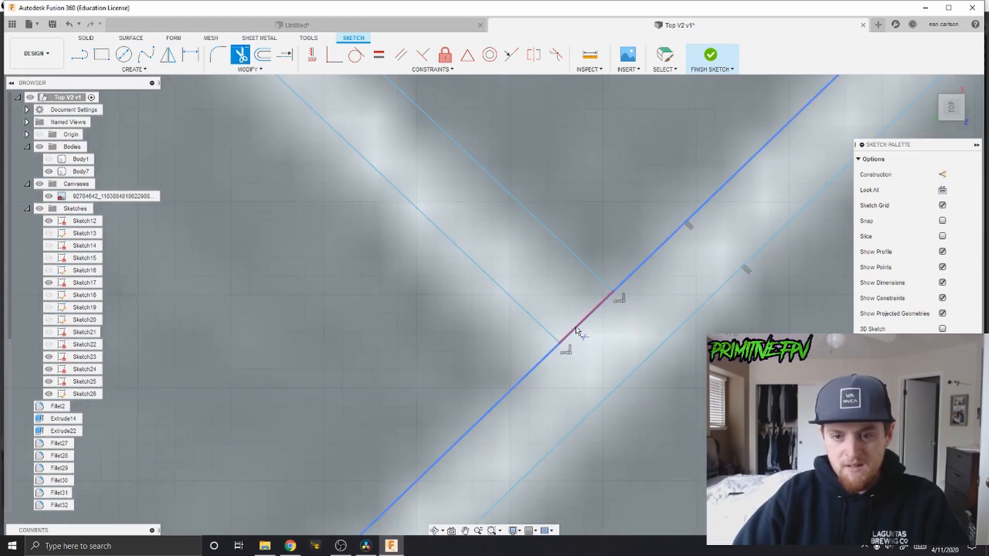
pyautogui.scroll(-8, 580, 333)
pyautogui.scroll(-3, 585, 263)
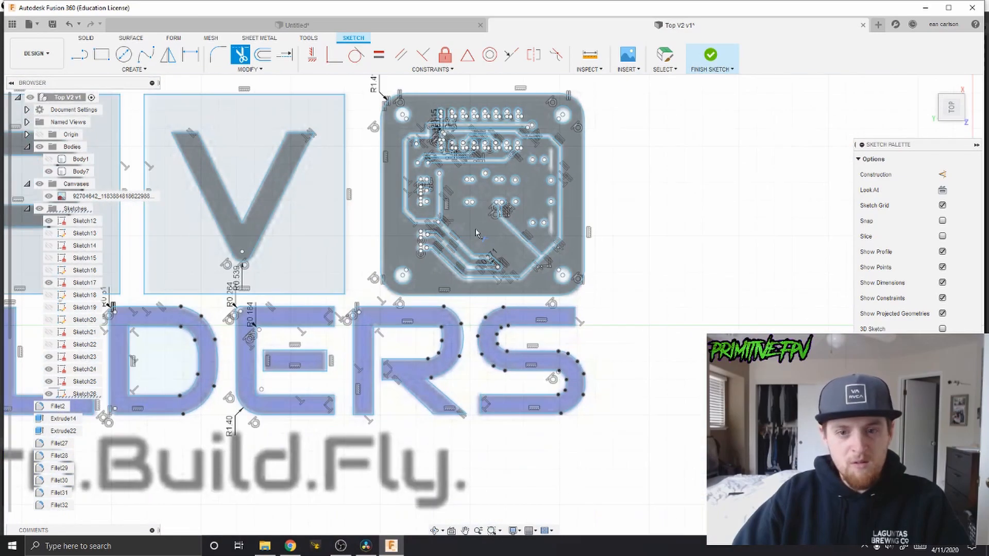
pyautogui.scroll(-3, 399, 199)
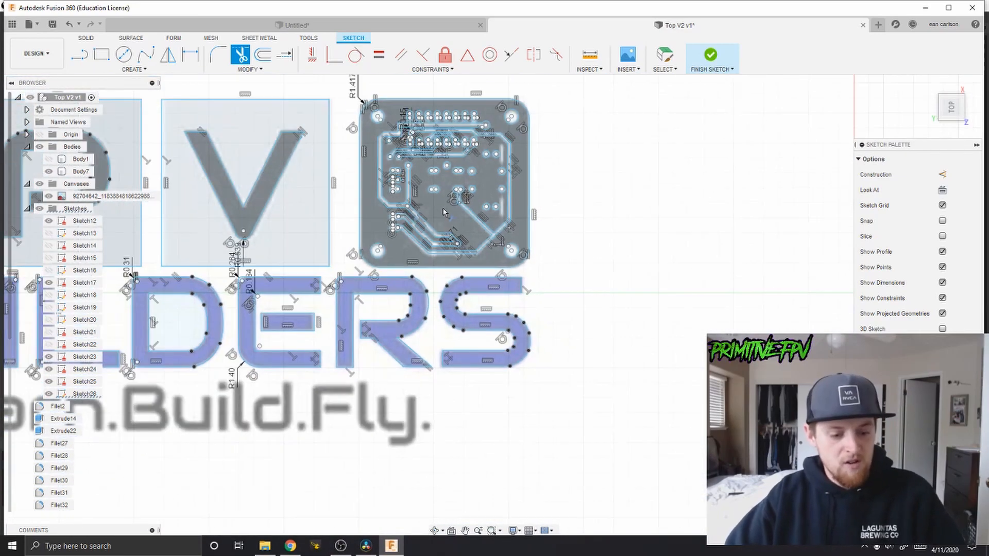
pyautogui.press('Escape')
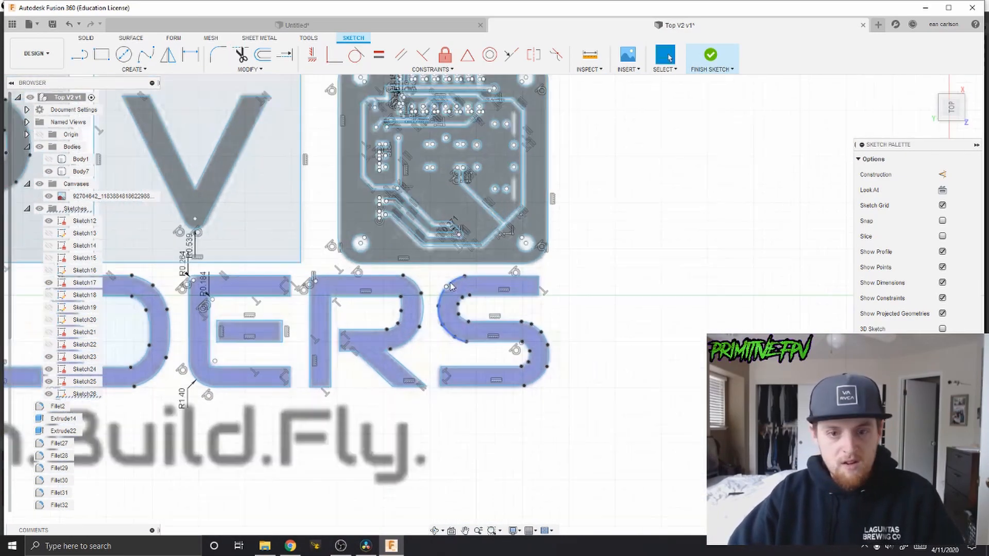
# Extrude the circuit board profile 1.663 mm to one side as a new body.
pyautogui.scroll(2, 448, 282)
pyautogui.moveTo(369, 238); pyautogui.dragTo(587, 380, button='middle')
pyautogui.click(586, 363)
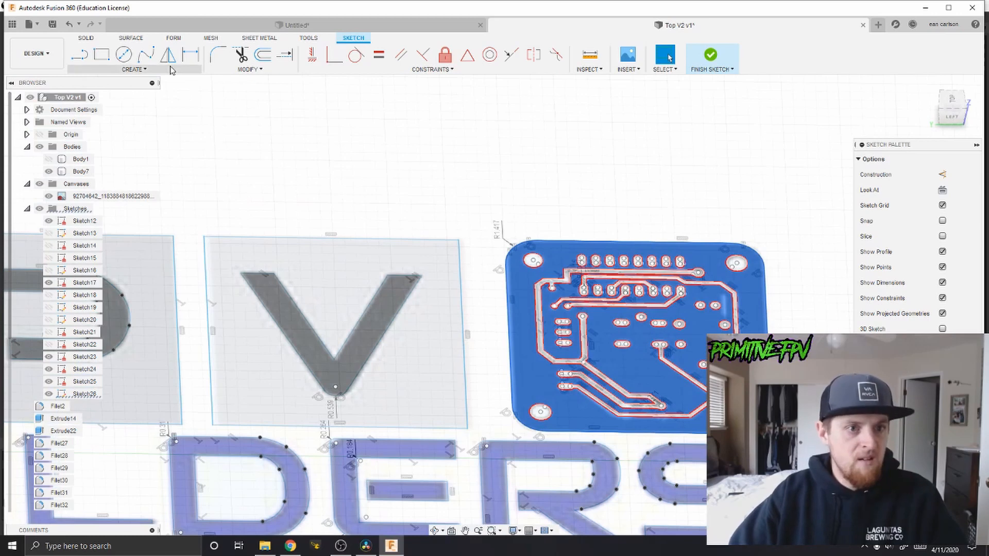
pyautogui.scroll(-3, 623, 265)
pyautogui.moveTo(625, 267); pyautogui.dragTo(442, 245, button='middle')
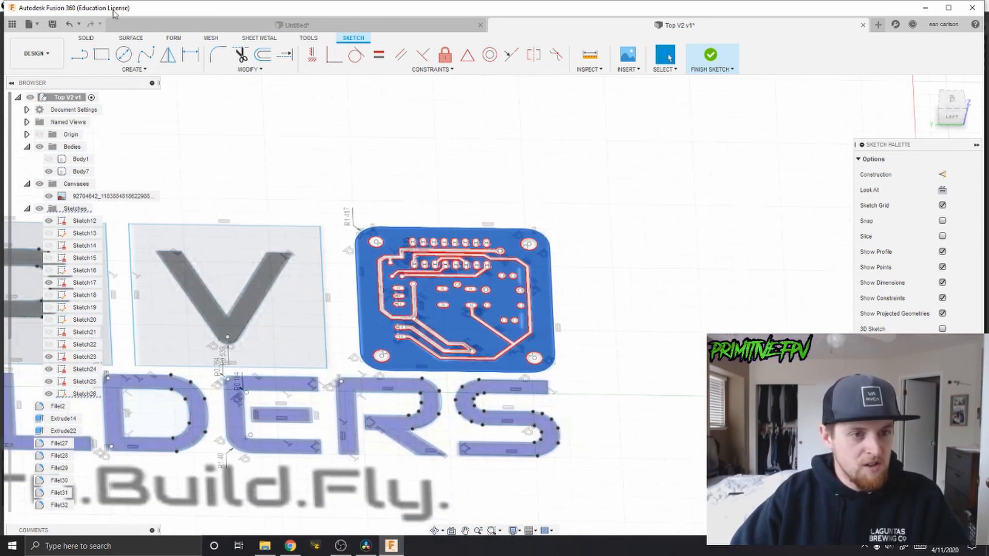
pyautogui.click(86, 38)
pyautogui.click(101, 54)
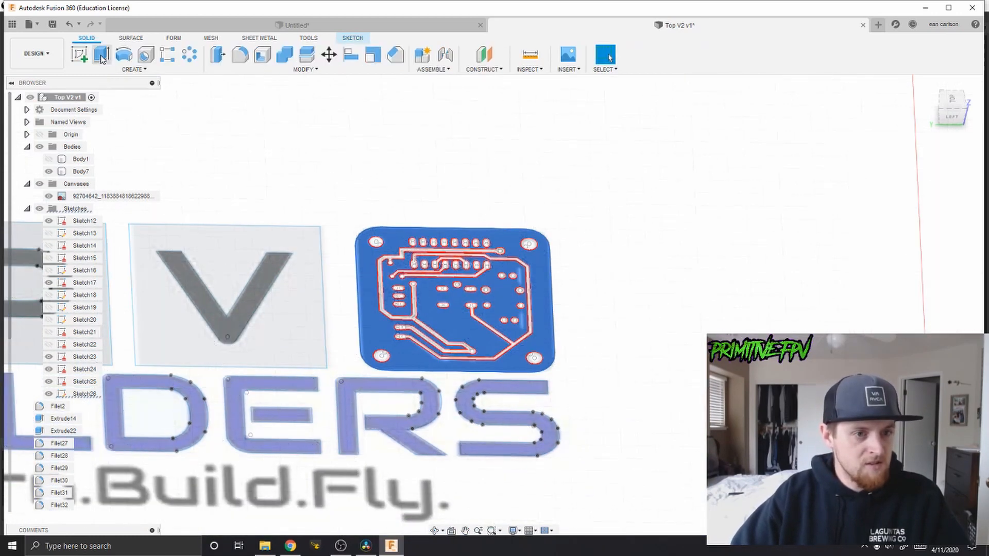
pyautogui.scroll(3, 440, 324)
pyautogui.moveTo(467, 272); pyautogui.dragTo(470, 240)
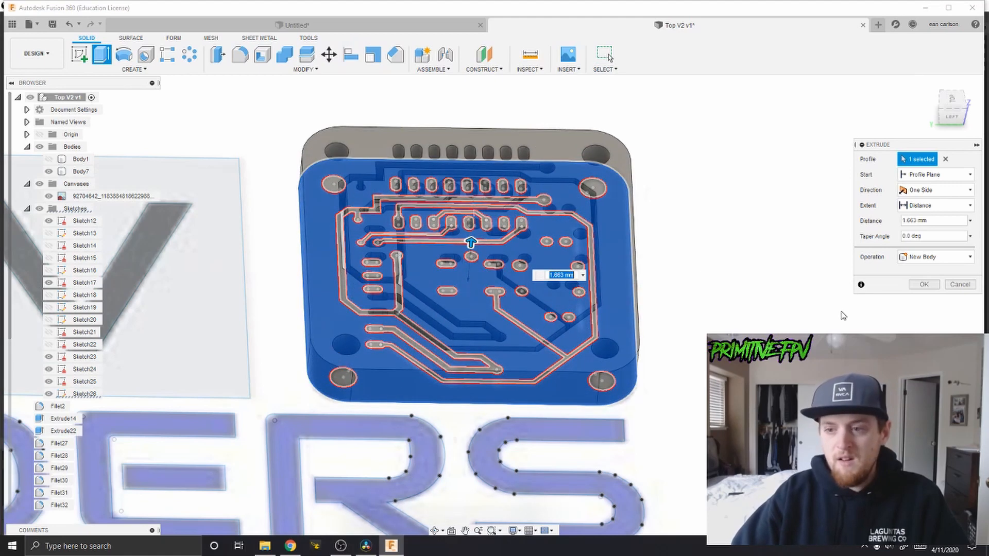
pyautogui.press('Return')
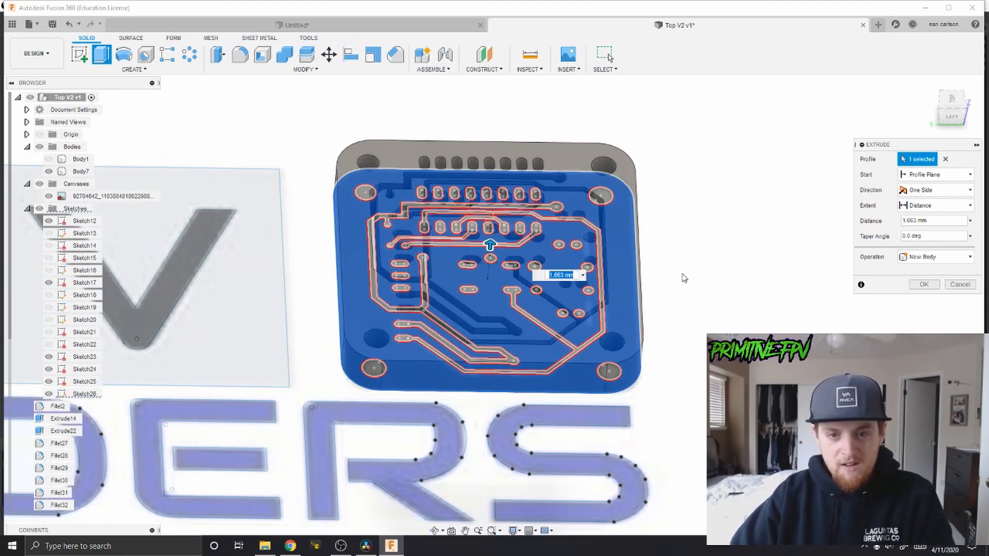
pyautogui.scroll(-3, 678, 317)
pyautogui.keyDown('shift'); pyautogui.moveTo(650, 318); pyautogui.dragTo(647, 353, button='middle'); pyautogui.keyUp('shift')
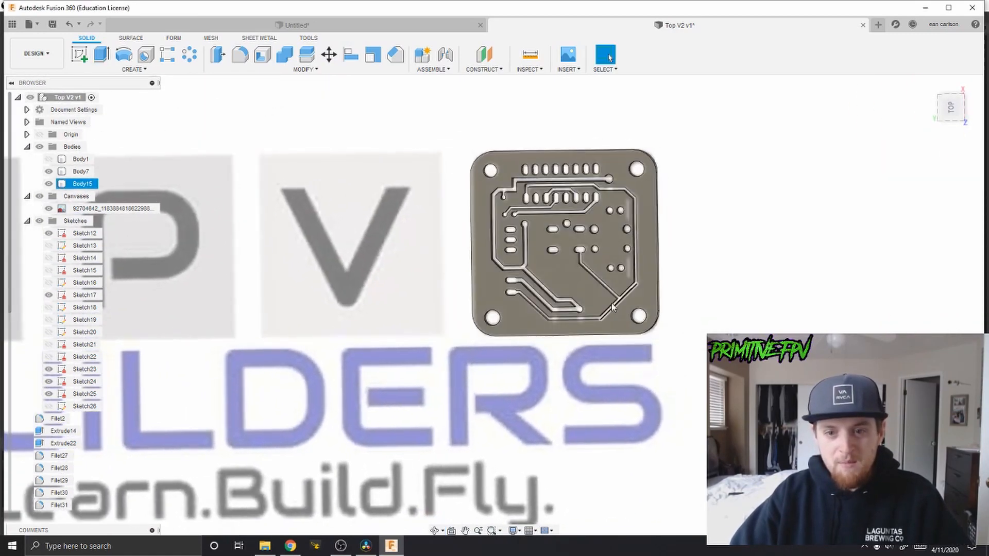
pyautogui.scroll(3, 589, 282)
pyautogui.scroll(2, 578, 289)
pyautogui.scroll(3, 666, 307)
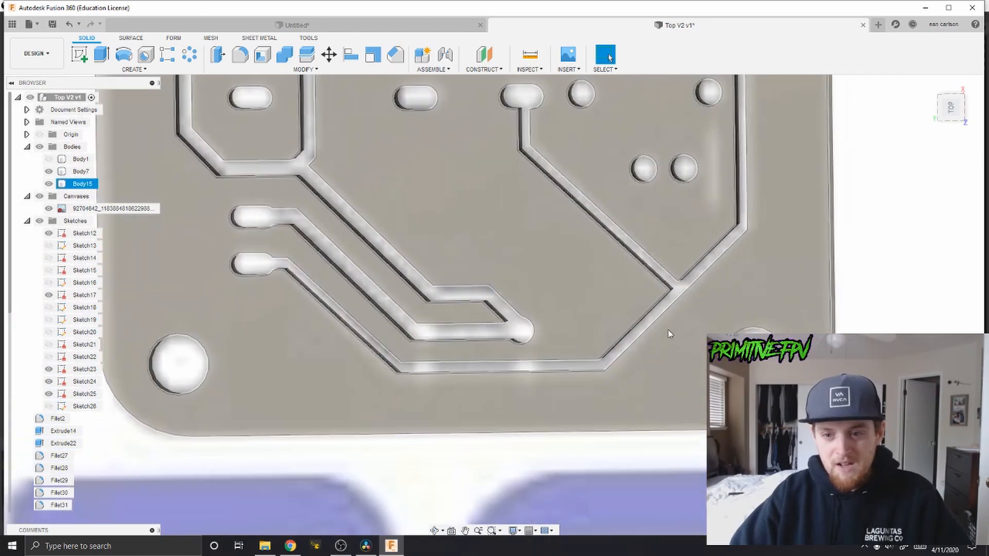
# Open Sketch26 for editing and select the outer trace, its diagonal branch and the round pad profiles near the board's lower edge.
pyautogui.scroll(3, 666, 307)
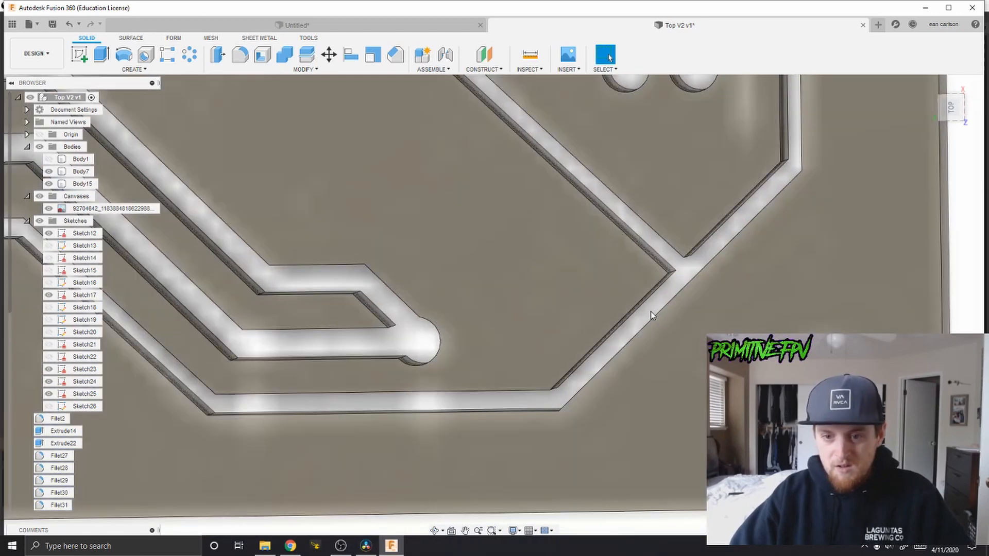
pyautogui.keyDown('shift'); pyautogui.moveTo(690, 273); pyautogui.dragTo(644, 286, button='middle'); pyautogui.keyUp('shift')
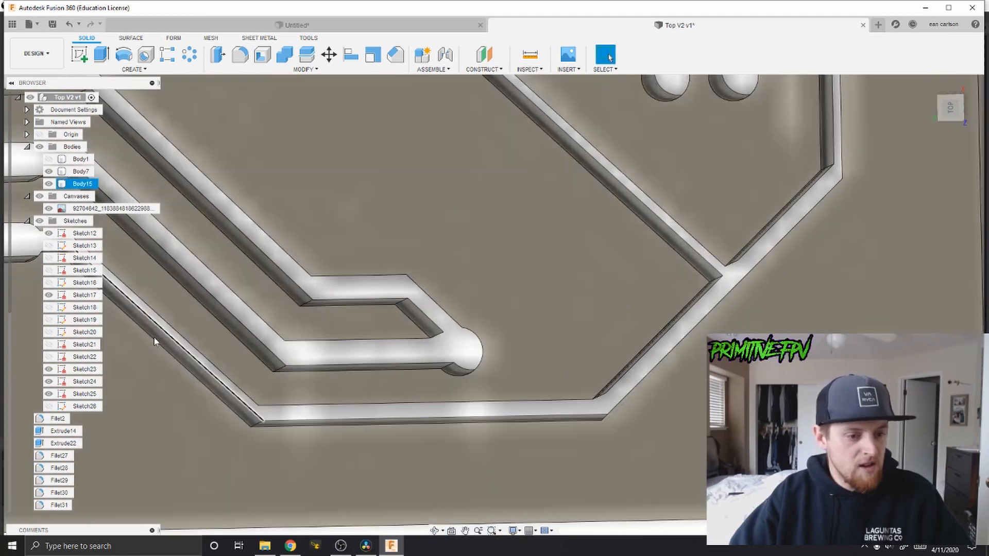
pyautogui.scroll(-1, 108, 278)
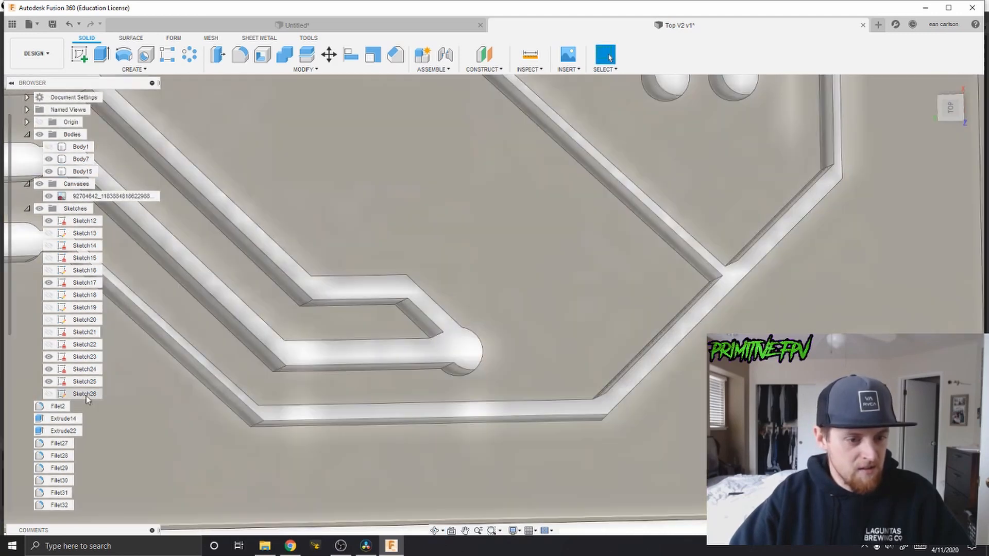
pyautogui.rightClick(86, 394)
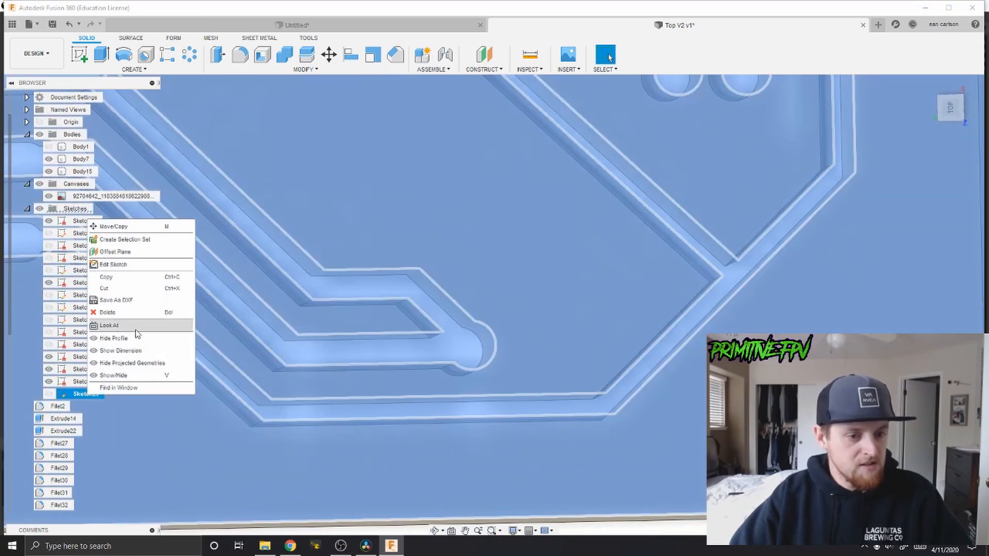
pyautogui.click(121, 264)
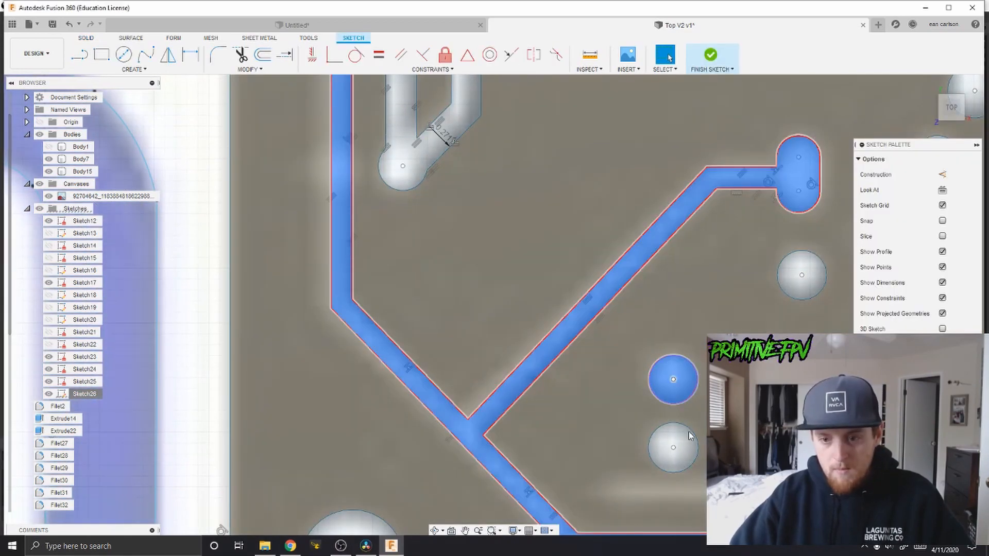
pyautogui.scroll(-5, 477, 236)
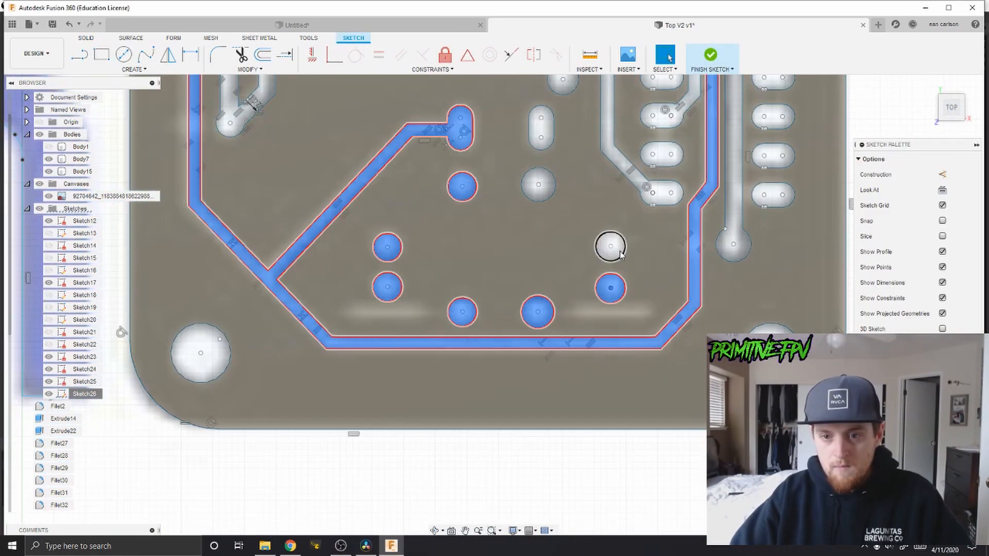
pyautogui.scroll(-5, 618, 257)
pyautogui.scroll(5, 625, 323)
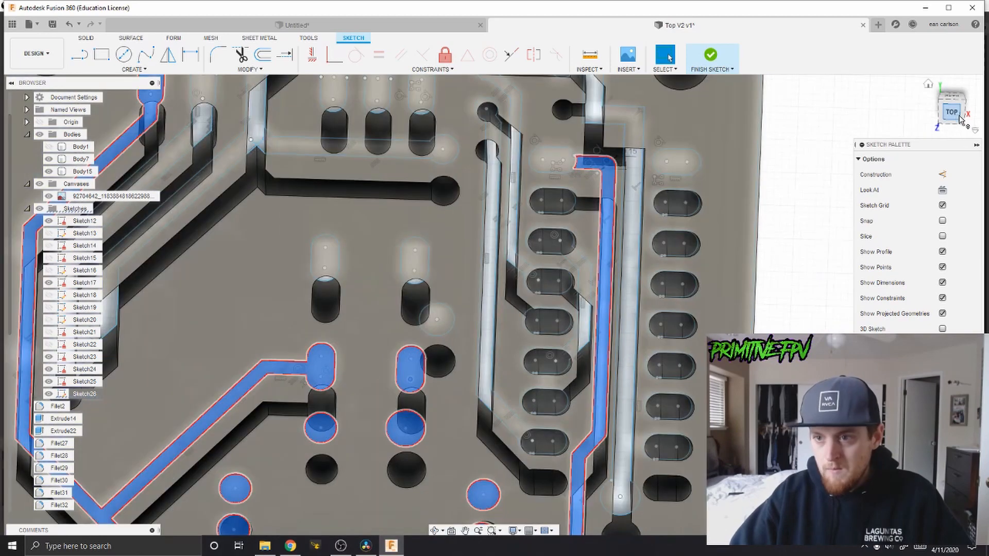
pyautogui.scroll(-5, 625, 324)
pyautogui.scroll(5, 586, 214)
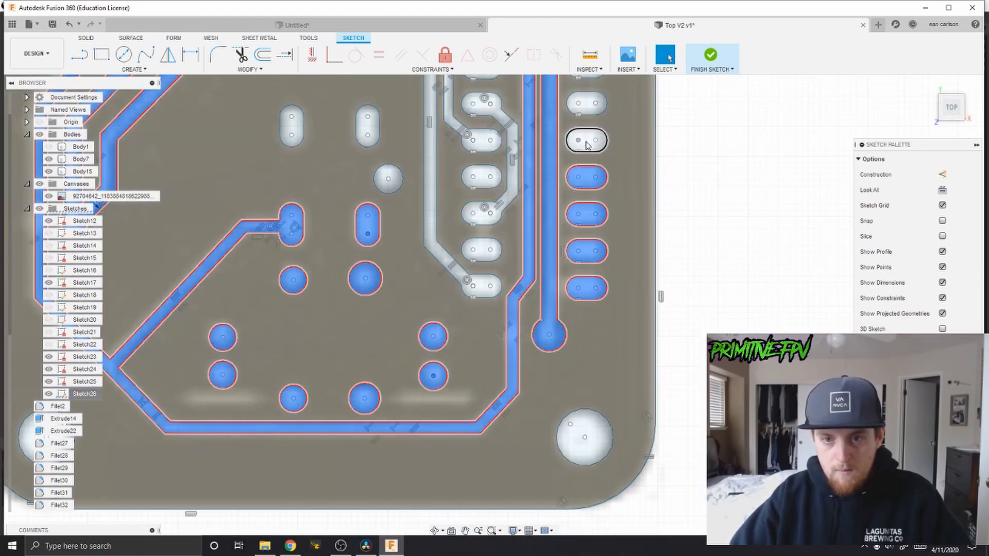
# Add the remaining slotted pads in the inner column and the angled vertical trace beside them to the profile selection.
pyautogui.moveTo(586, 145); pyautogui.dragTo(592, 273, button='middle')
pyautogui.click(489, 269)
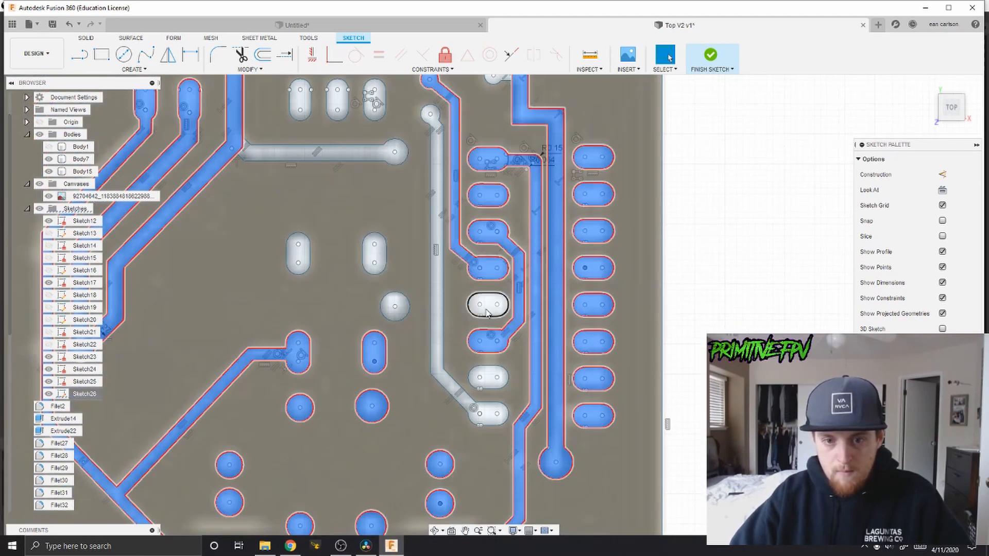
pyautogui.click(488, 309)
pyautogui.click(488, 378)
pyautogui.click(440, 354)
# Add the mid-board slotted pads and round pad, the short horizontal trace and the three slotted pads above it to the selection.
pyautogui.moveTo(378, 263); pyautogui.dragTo(513, 421, button='middle')
pyautogui.click(509, 416)
pyautogui.click(434, 420)
pyautogui.click(530, 465)
pyautogui.click(492, 314)
pyautogui.scroll(4, 529, 265)
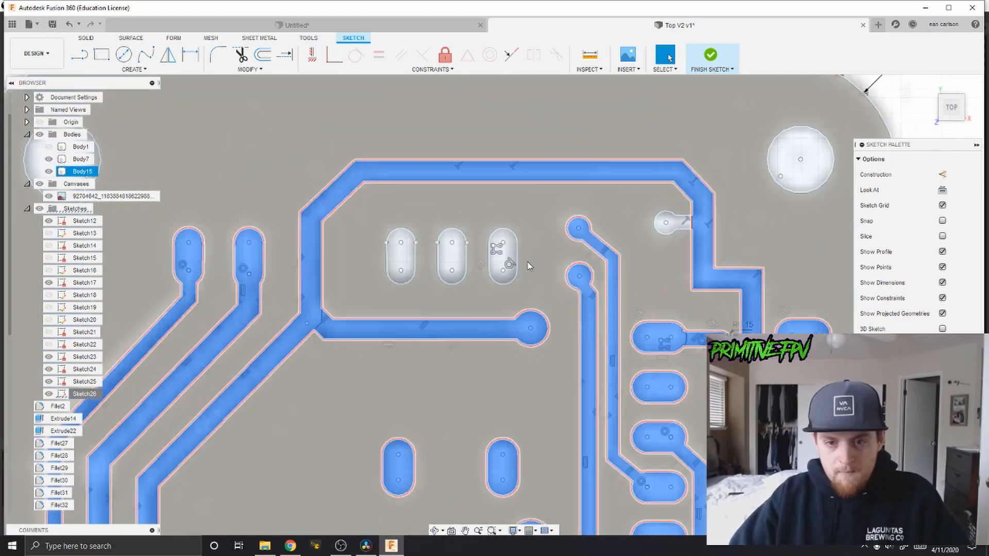
pyautogui.click(494, 257)
pyautogui.click(424, 259)
pyautogui.click(355, 261)
# Extrude the selected circuit board trace and pad profiles 2.148 mm to one side, with the Join operation.
pyautogui.scroll(-8, 639, 361)
pyautogui.moveTo(669, 432)
pyautogui.keyDown('shift'); pyautogui.mouseDown(button='middle')
pyautogui.moveTo(662, 383)
pyautogui.moveTo(618, 425)
pyautogui.mouseUp(button='middle'); pyautogui.keyUp('shift')
pyautogui.scroll(5, 537, 348)
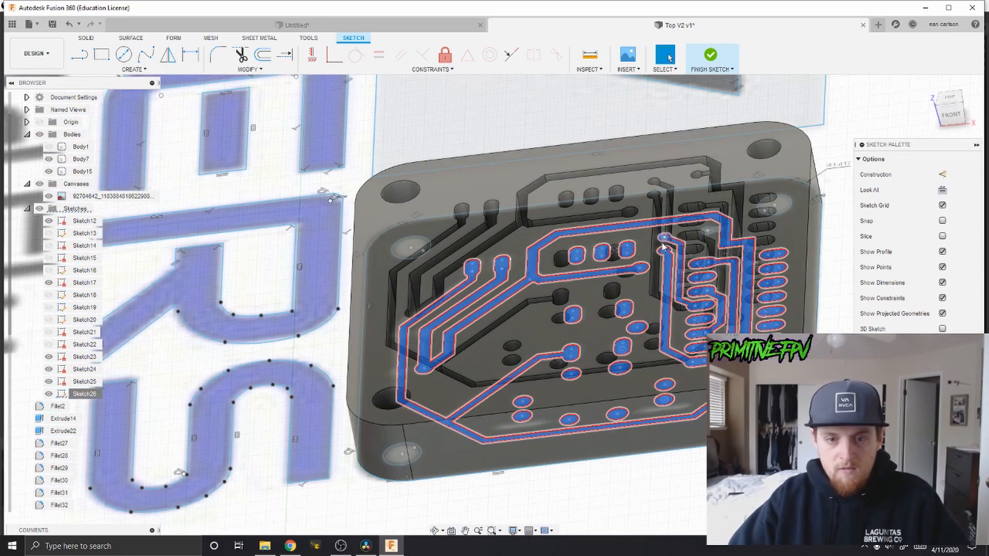
pyautogui.click(87, 40)
pyautogui.click(101, 54)
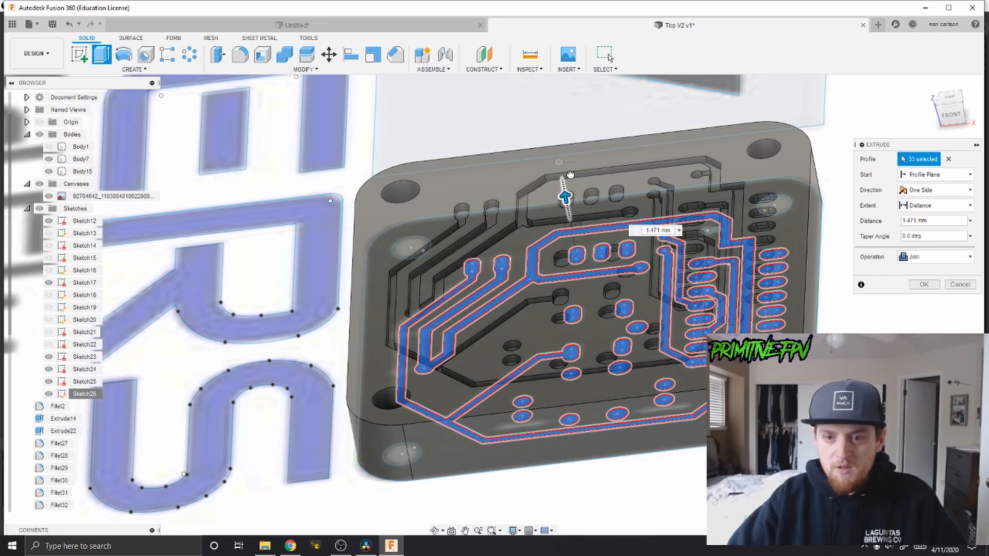
pyautogui.moveTo(570, 175)
pyautogui.mouseDown()
pyautogui.moveTo(563, 162)
pyautogui.moveTo(562, 175)
pyautogui.mouseUp()
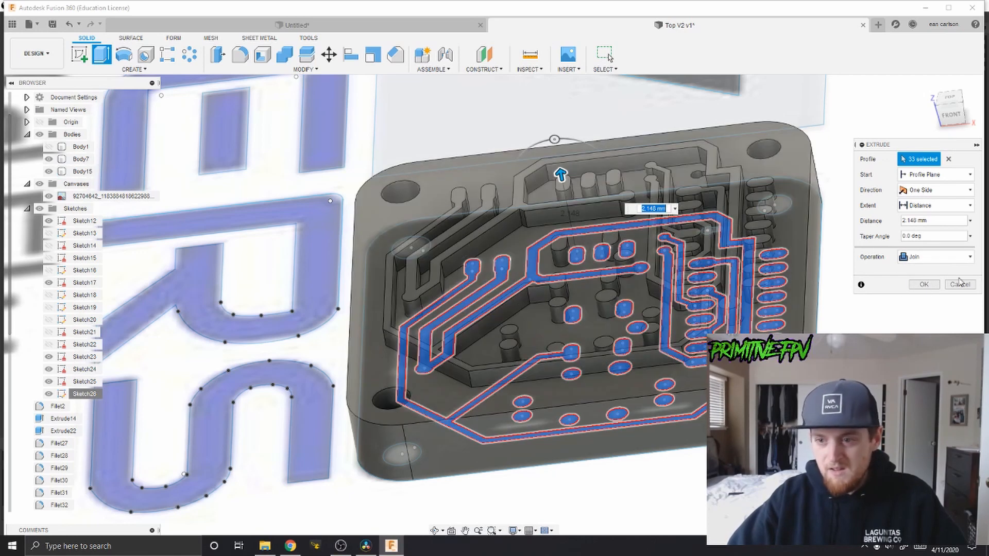
pyautogui.click(924, 285)
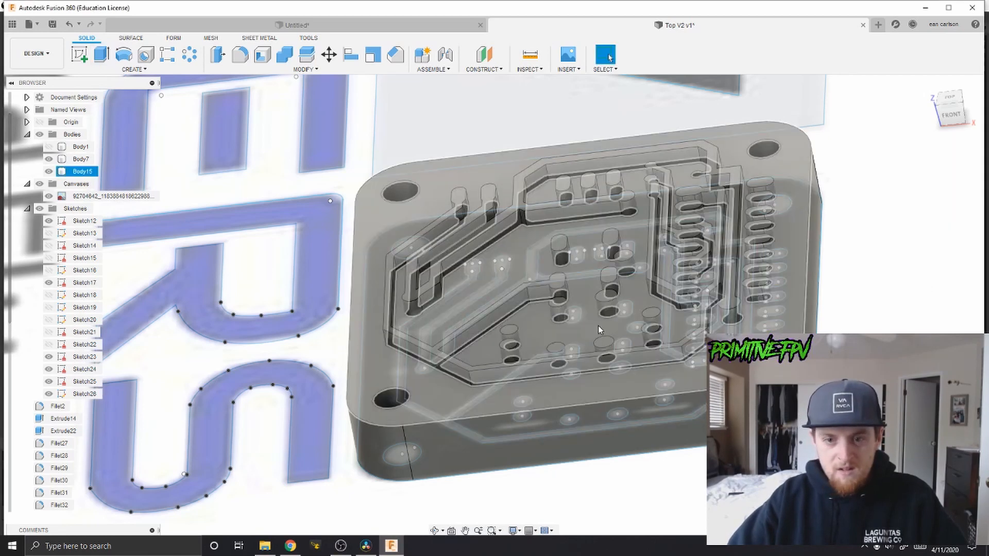
pyautogui.keyDown('shift'); pyautogui.moveTo(598, 326); pyautogui.dragTo(609, 430, button='middle'); pyautogui.keyUp('shift')
pyautogui.moveTo(609, 430); pyautogui.dragTo(957, 309, button='middle')
pyautogui.scroll(-3, 834, 227)
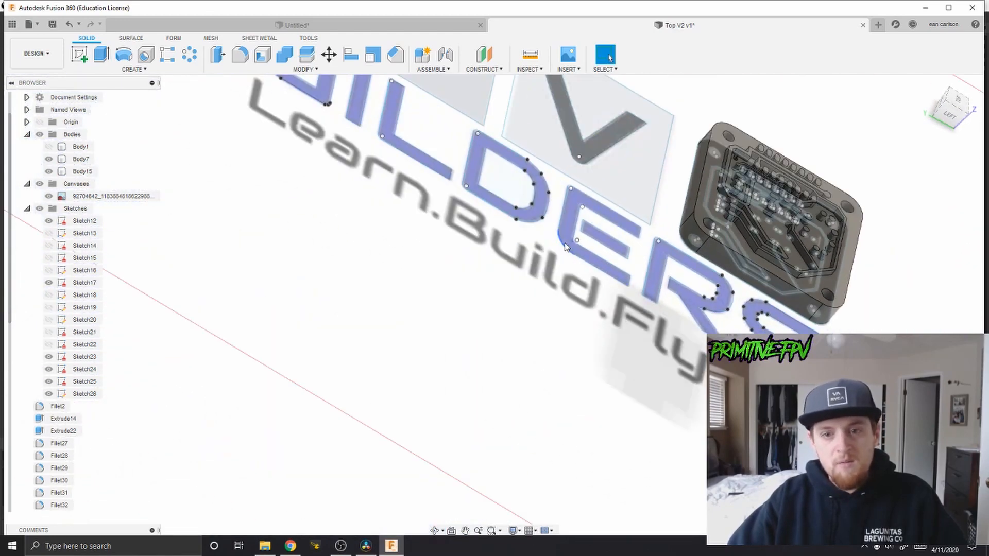
pyautogui.keyDown('shift'); pyautogui.moveTo(533, 180); pyautogui.dragTo(409, 349, button='middle'); pyautogui.keyUp('shift')
pyautogui.moveTo(500, 314); pyautogui.dragTo(543, 410, button='middle')
pyautogui.scroll(-1, 595, 358)
pyautogui.scroll(2, 573, 339)
pyautogui.click(597, 344)
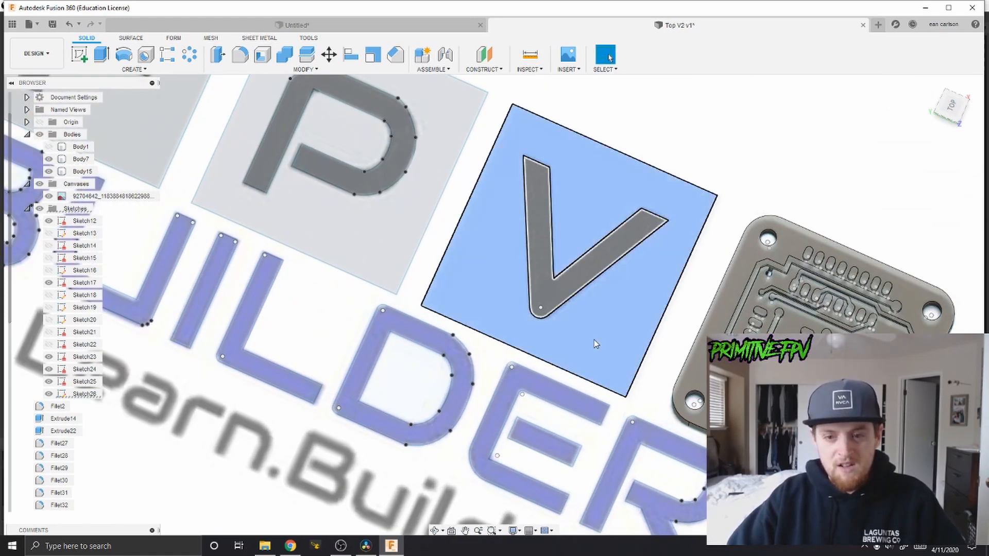
pyautogui.keyDown('shift'); pyautogui.click(322, 265); pyautogui.keyUp('shift')
pyautogui.moveTo(104, 151); pyautogui.dragTo(305, 270, button='middle')
pyautogui.keyDown('shift'); pyautogui.click(282, 245); pyautogui.keyUp('shift')
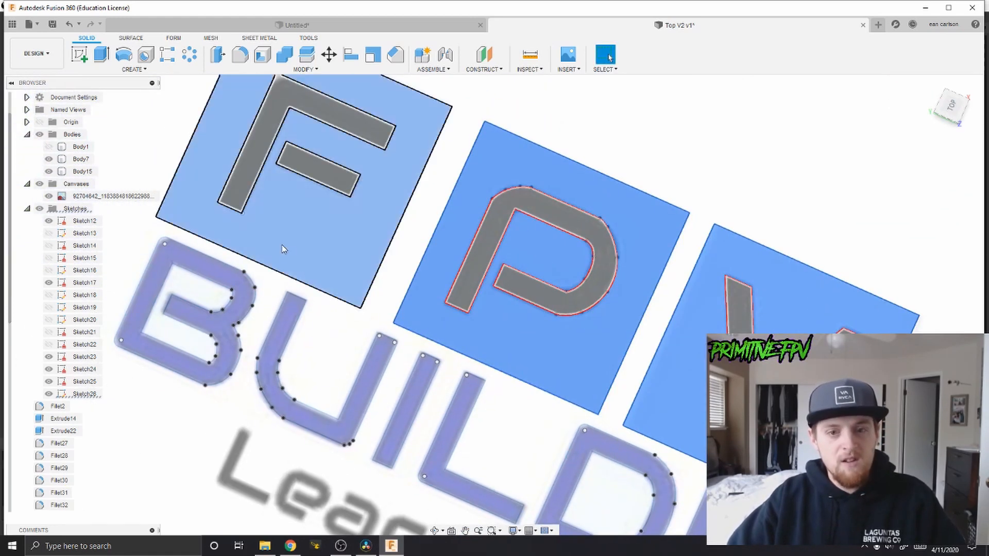
# Select the F, P and V letter profiles, including the F's middle bar, and extrude them.
pyautogui.click(315, 119)
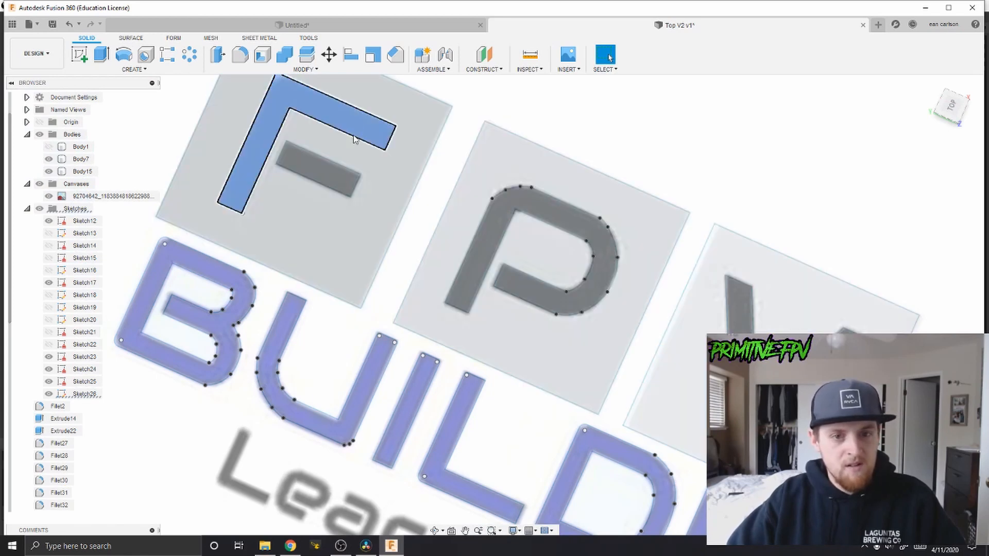
pyautogui.keyDown('shift'); pyautogui.click(322, 168); pyautogui.keyUp('shift')
pyautogui.keyDown('shift'); pyautogui.click(561, 218); pyautogui.keyUp('shift')
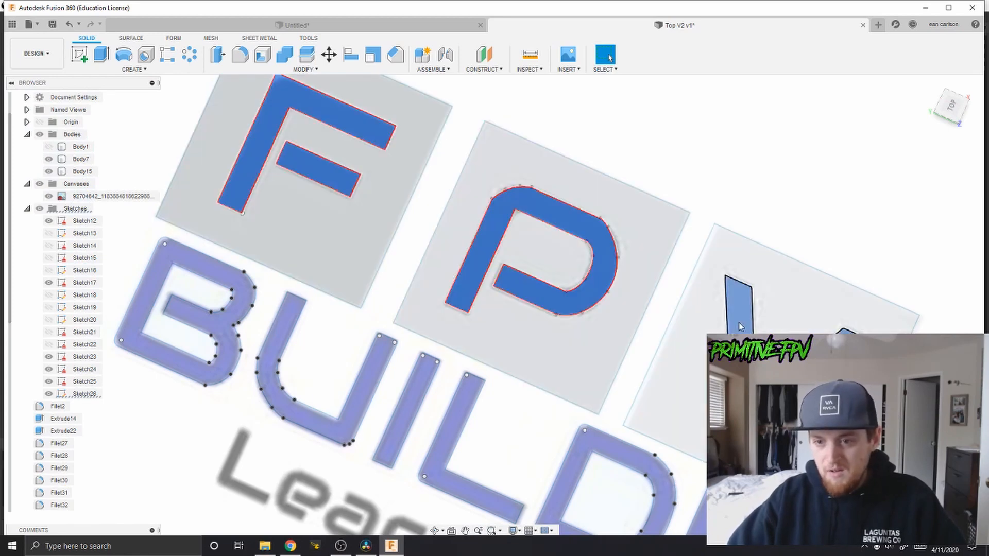
pyautogui.click(102, 55)
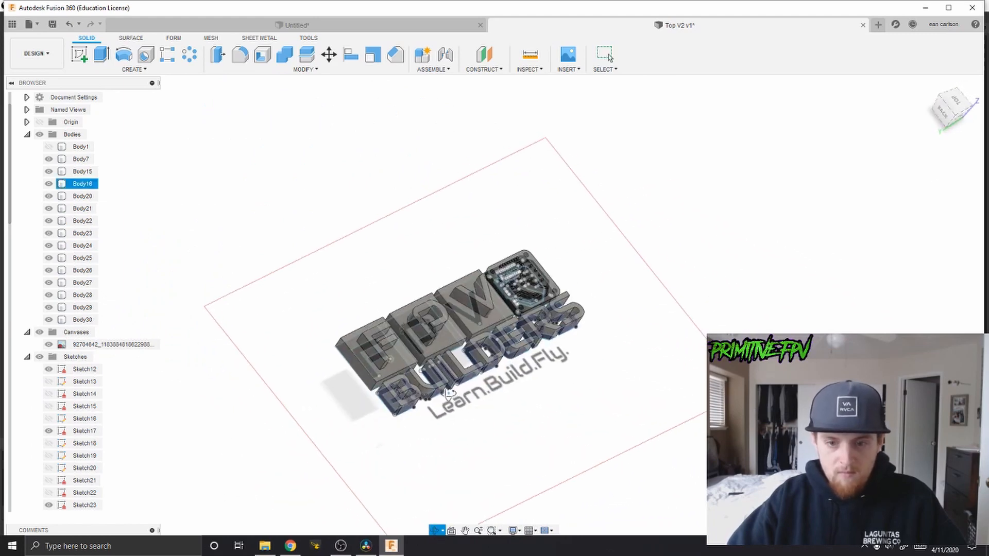
# Hide the logo canvas and the Sketches folder so only the extruded bodies are displayed.
pyautogui.keyDown('shift'); pyautogui.moveTo(449, 395); pyautogui.dragTo(432, 390, button='middle'); pyautogui.keyUp('shift')
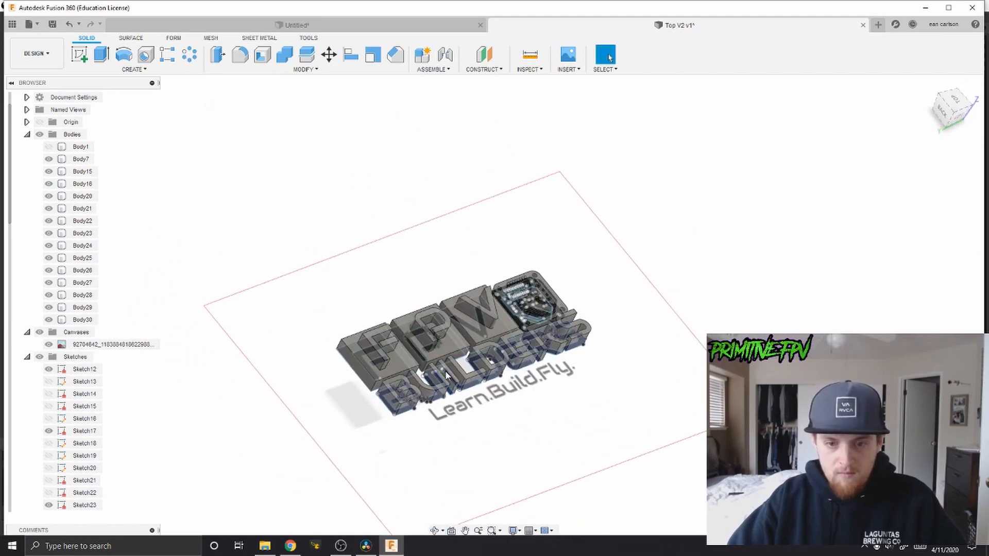
pyautogui.scroll(5, 424, 329)
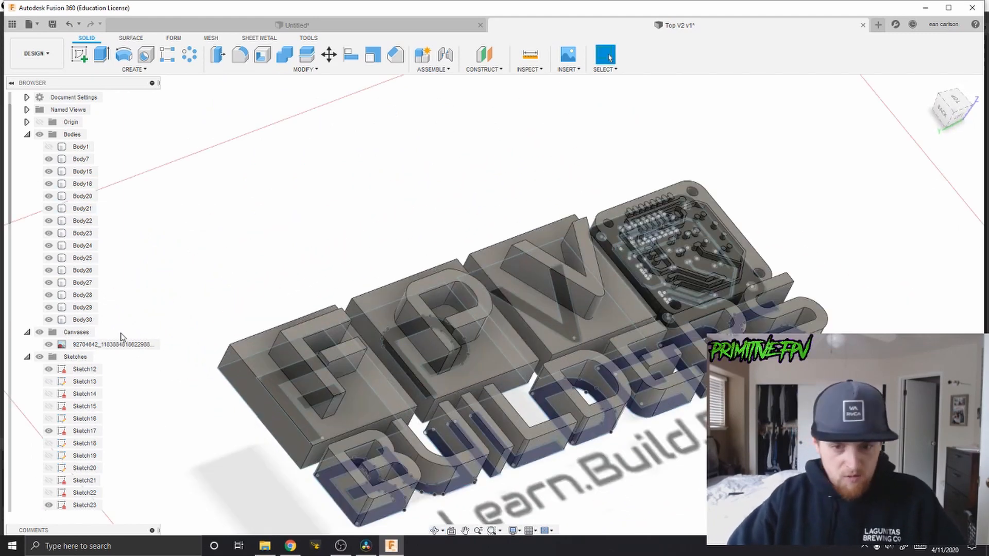
pyautogui.click(552, 291)
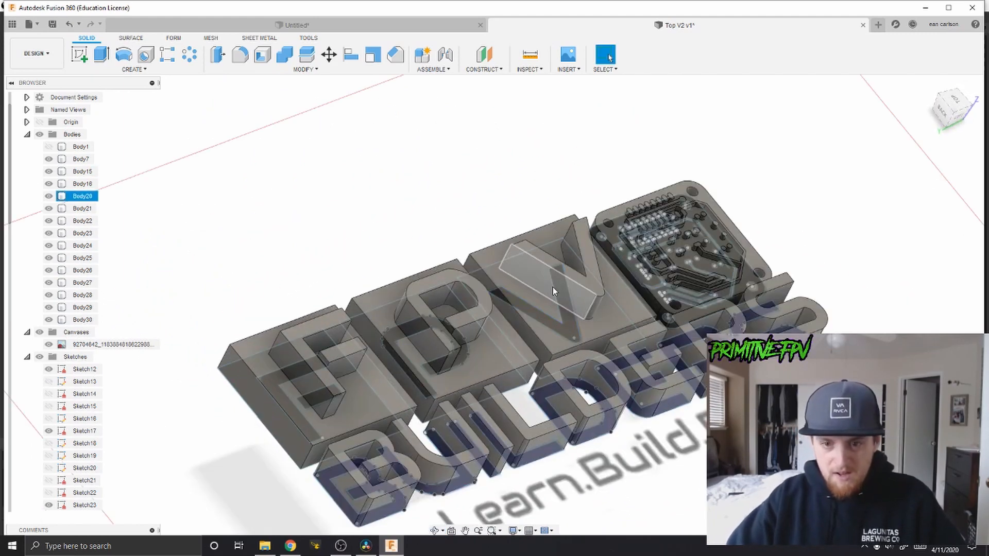
pyautogui.click(49, 346)
pyautogui.click(49, 345)
pyautogui.scroll(-3, 299, 335)
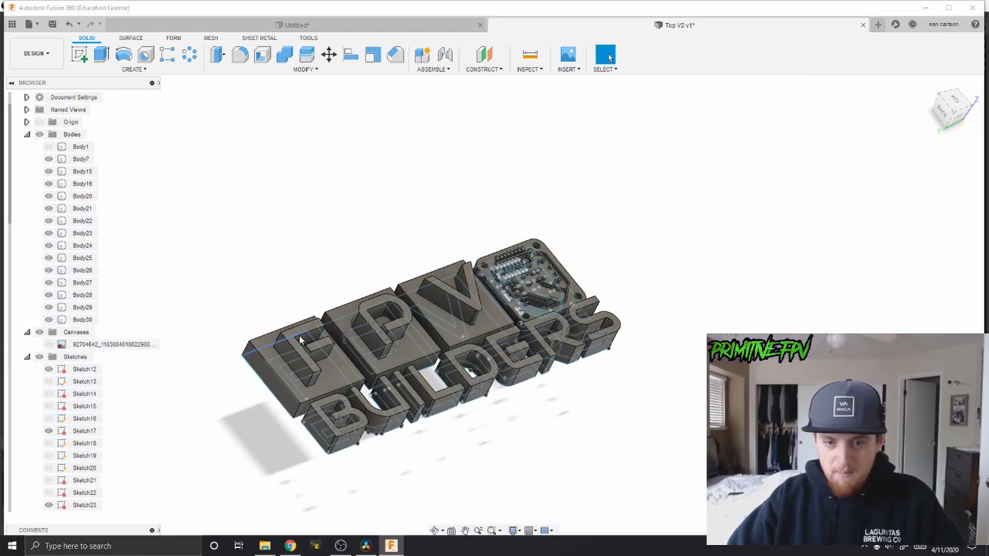
pyautogui.click(41, 357)
# Offset the top faces of the P, the V and the F's main stroke by 8.131 mm.
pyautogui.scroll(-3, 379, 354)
pyautogui.keyDown('shift'); pyautogui.moveTo(349, 385); pyautogui.dragTo(349, 351, button='middle'); pyautogui.keyUp('shift')
pyautogui.scroll(5, 436, 344)
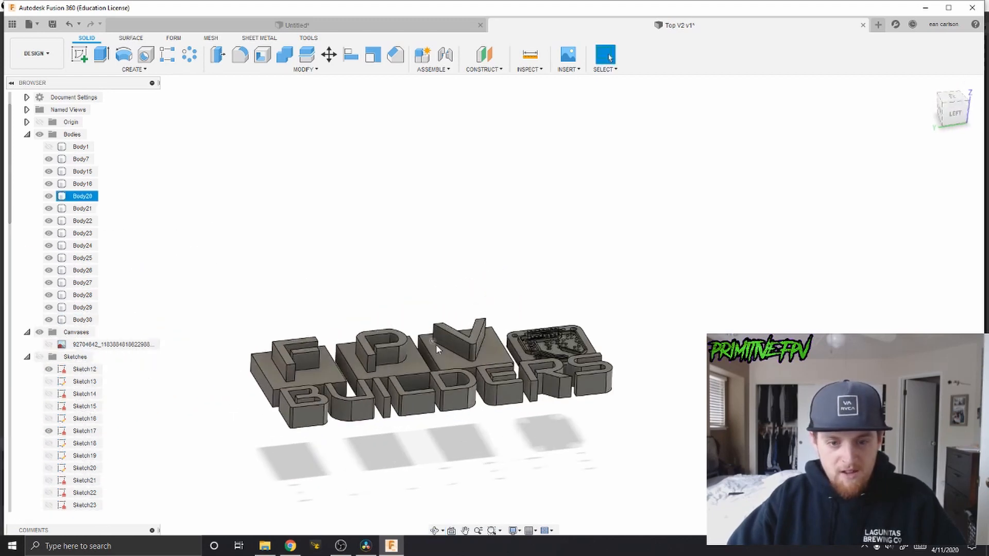
pyautogui.scroll(5, 535, 344)
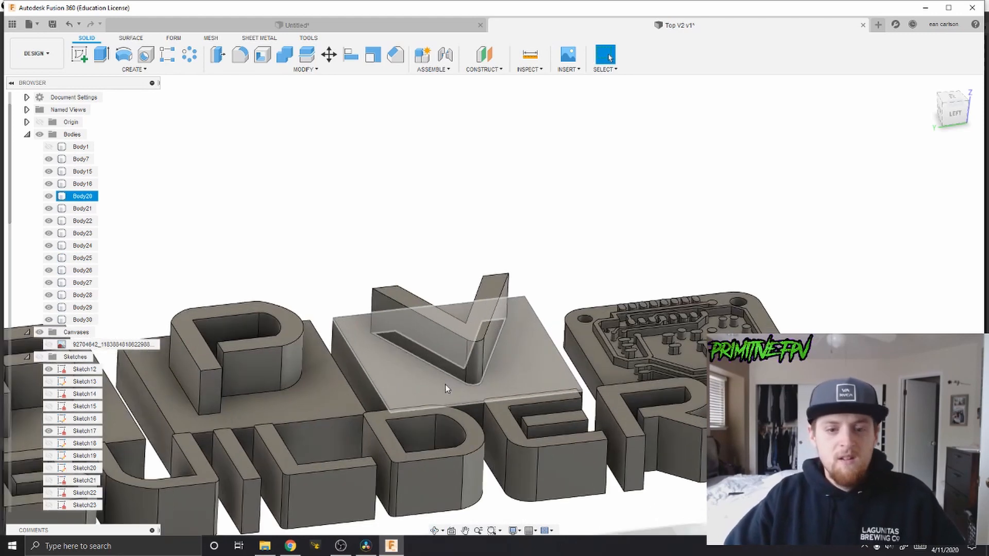
pyautogui.moveTo(362, 390); pyautogui.dragTo(525, 358, button='middle')
pyautogui.scroll(3, 438, 350)
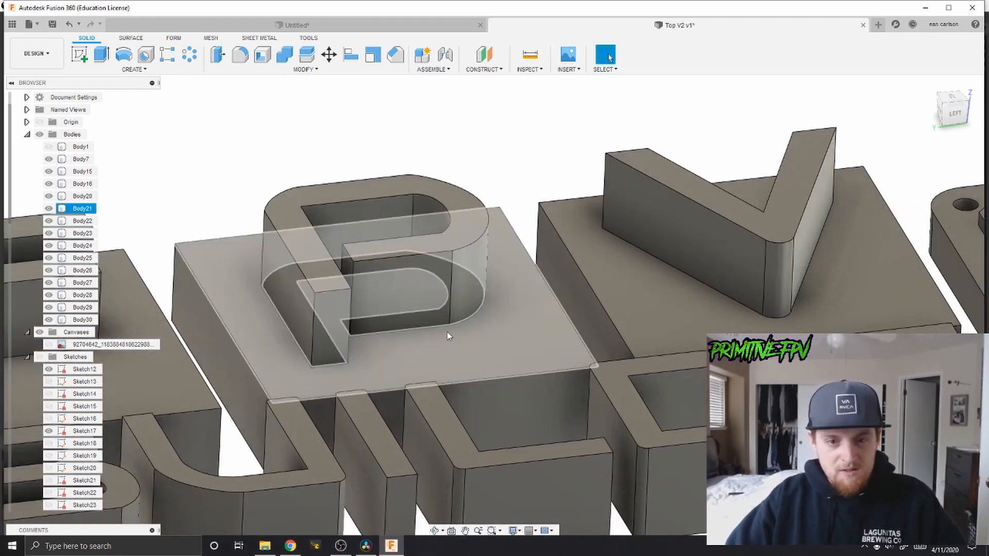
pyautogui.scroll(-8, 447, 335)
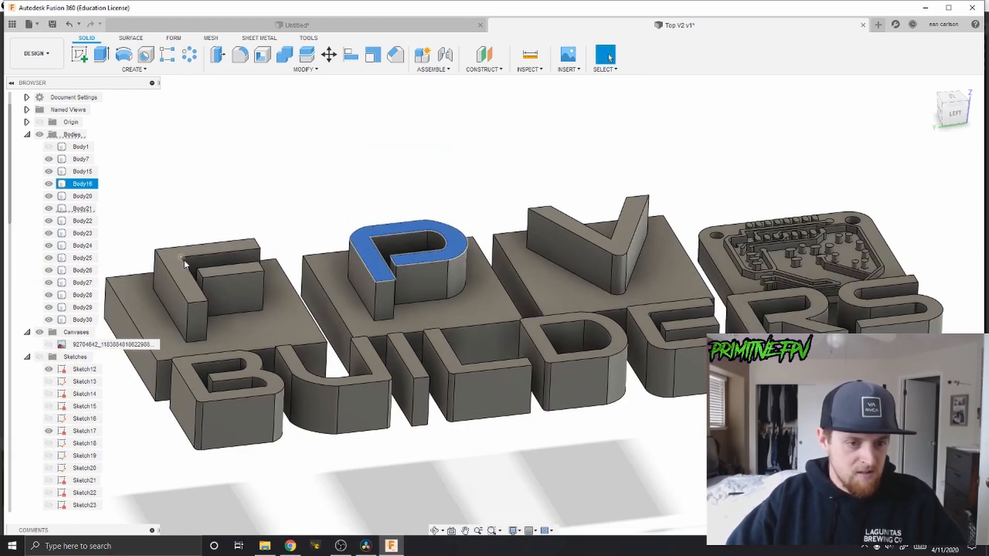
pyautogui.keyDown('ctrl'); pyautogui.click(177, 273); pyautogui.keyUp('ctrl')
pyautogui.keyDown('ctrl'); pyautogui.click(567, 227); pyautogui.keyUp('ctrl')
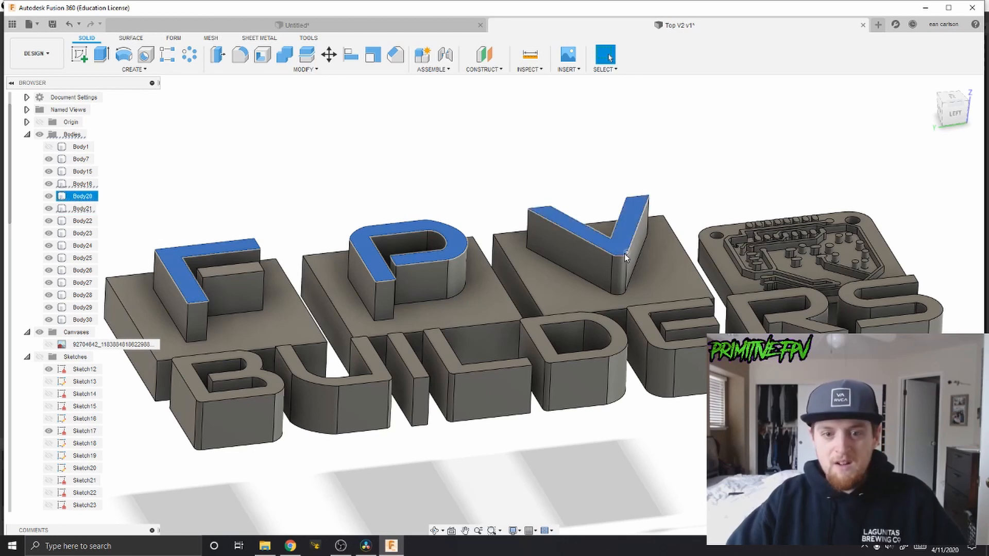
pyautogui.scroll(-3, 447, 235)
pyautogui.moveTo(332, 177); pyautogui.dragTo(334, 270, button='middle')
pyautogui.scroll(3, 334, 270)
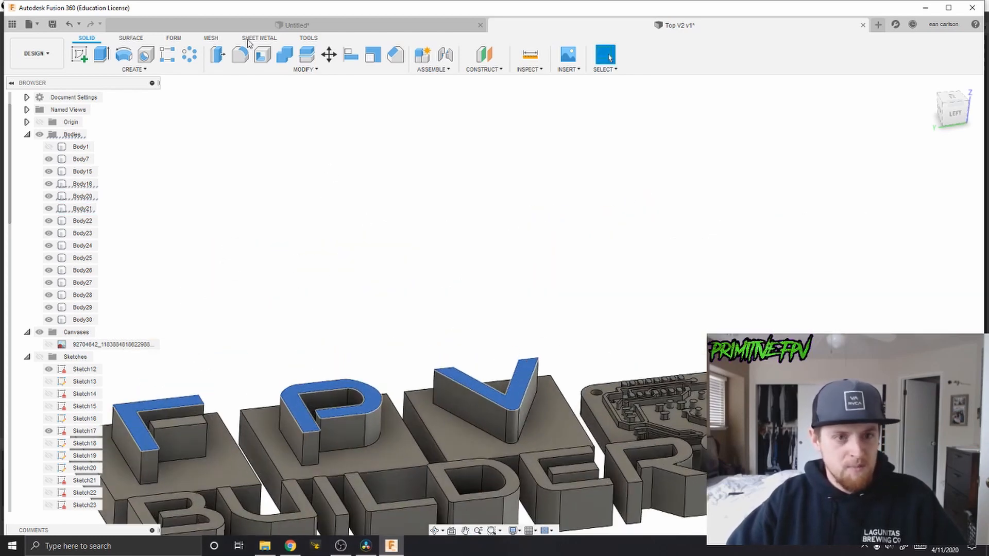
pyautogui.click(224, 57)
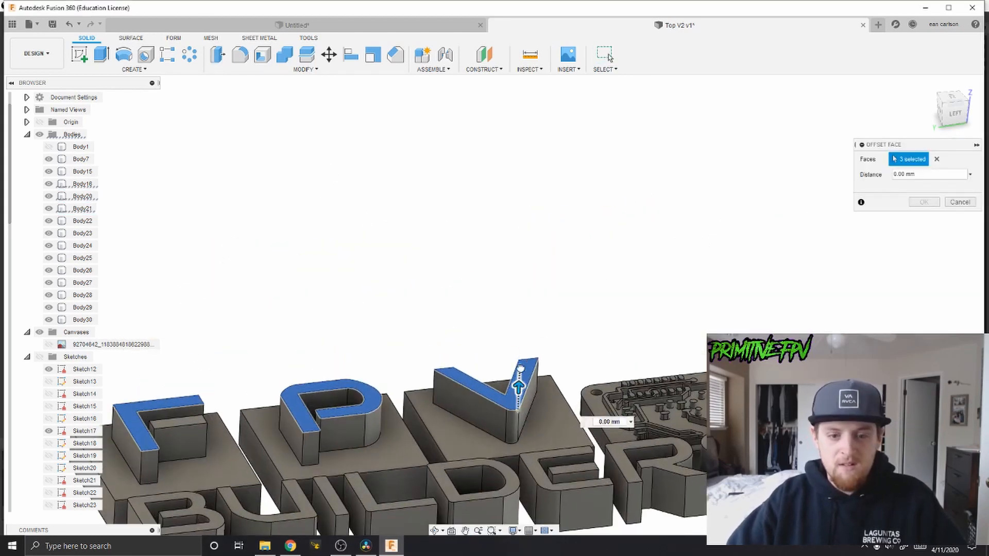
pyautogui.moveTo(519, 384); pyautogui.dragTo(522, 289)
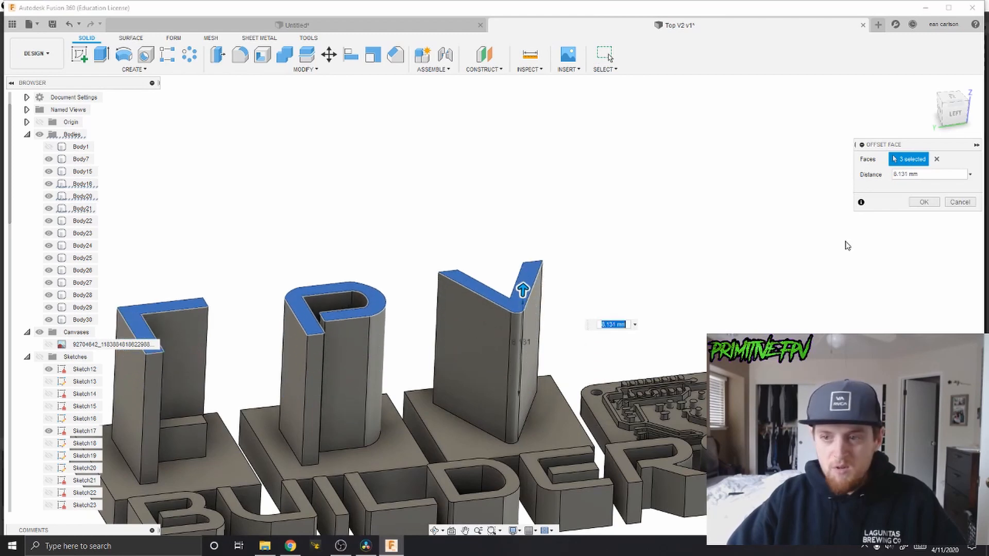
pyautogui.click(923, 202)
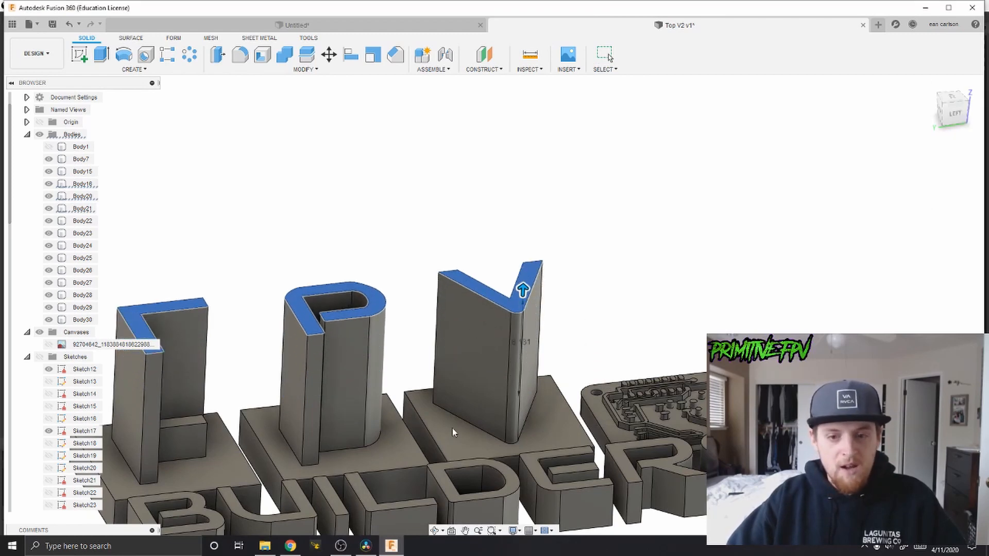
# Start a sketch on the outer side face of the base block beneath the P.
pyautogui.keyDown('shift'); pyautogui.moveTo(442, 452); pyautogui.dragTo(508, 460, button='middle'); pyautogui.keyUp('shift')
pyautogui.scroll(-3, 525, 452)
pyautogui.moveTo(587, 442); pyautogui.dragTo(467, 374, button='middle')
pyautogui.scroll(3, 594, 364)
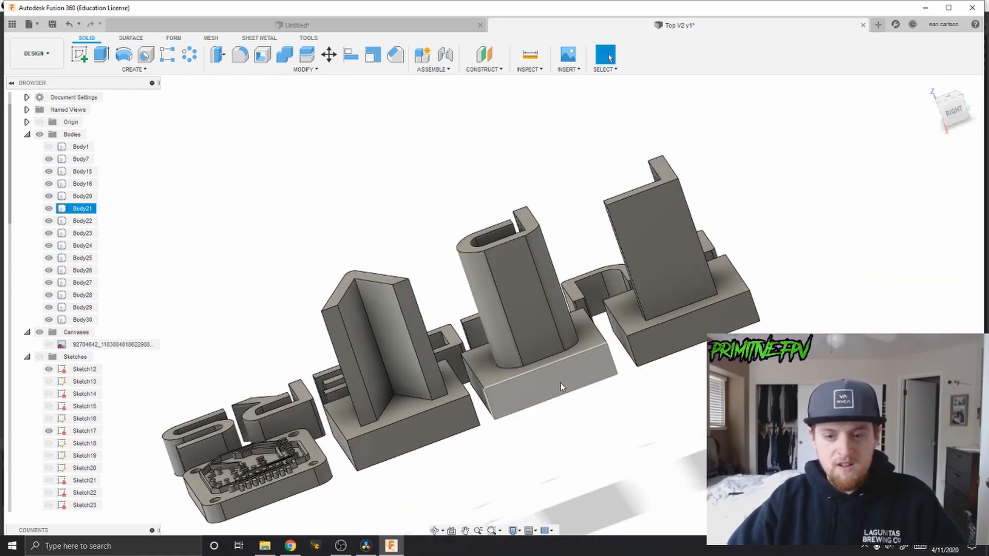
pyautogui.scroll(3, 543, 404)
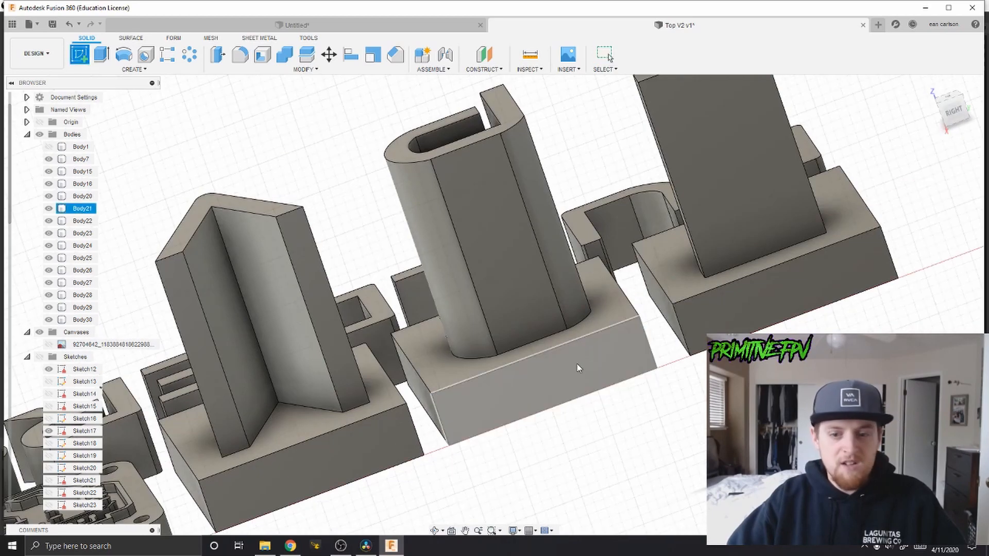
pyautogui.click(577, 364)
pyautogui.scroll(-2, 608, 337)
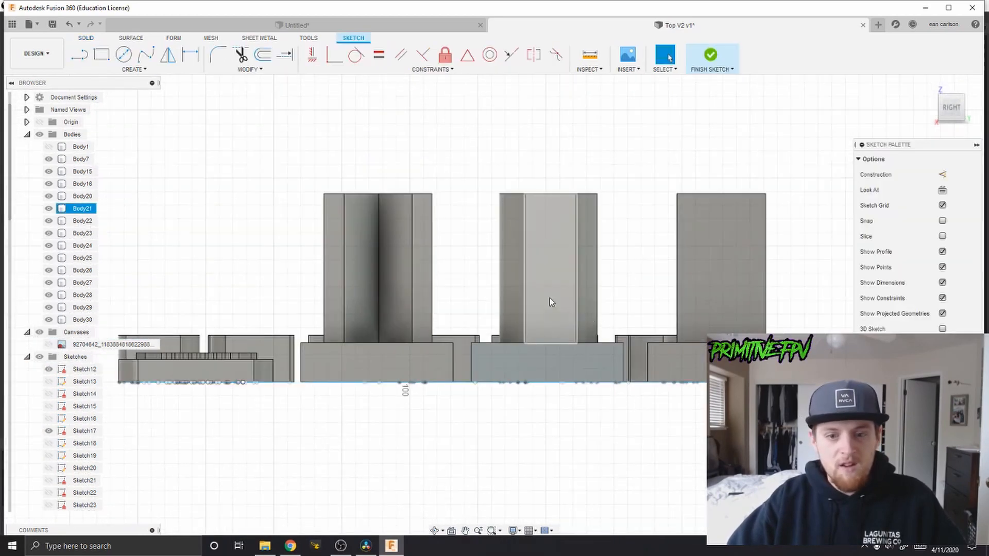
pyautogui.moveTo(549, 297); pyautogui.dragTo(437, 296, button='middle')
pyautogui.scroll(2, 438, 296)
pyautogui.moveTo(348, 313); pyautogui.dragTo(422, 281, button='middle')
pyautogui.scroll(-2, 421, 281)
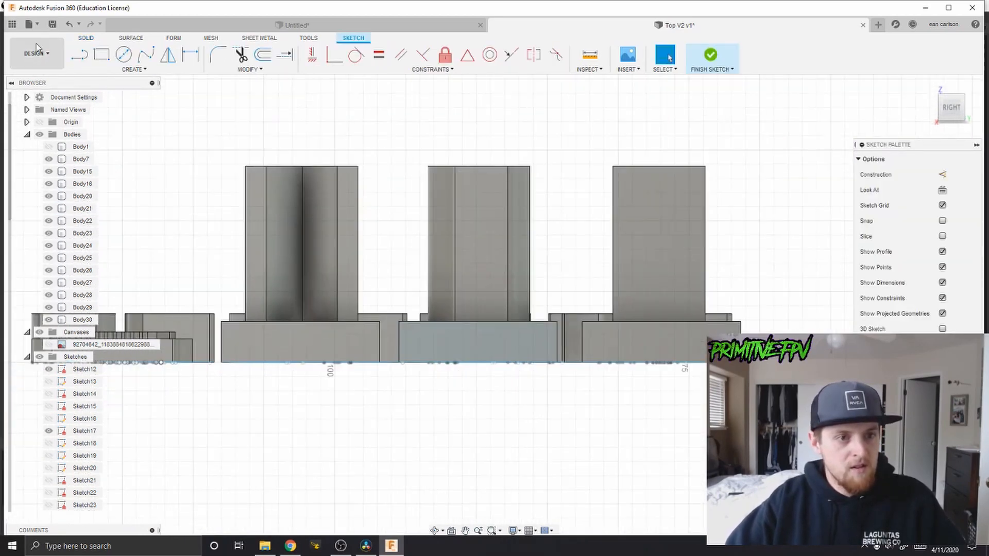
pyautogui.click(188, 307)
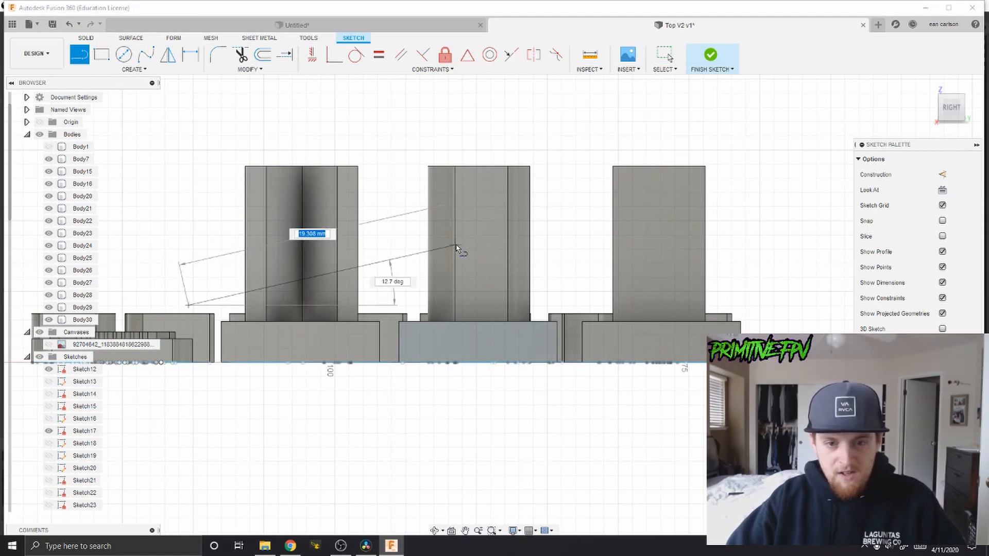
pyautogui.click(356, 254)
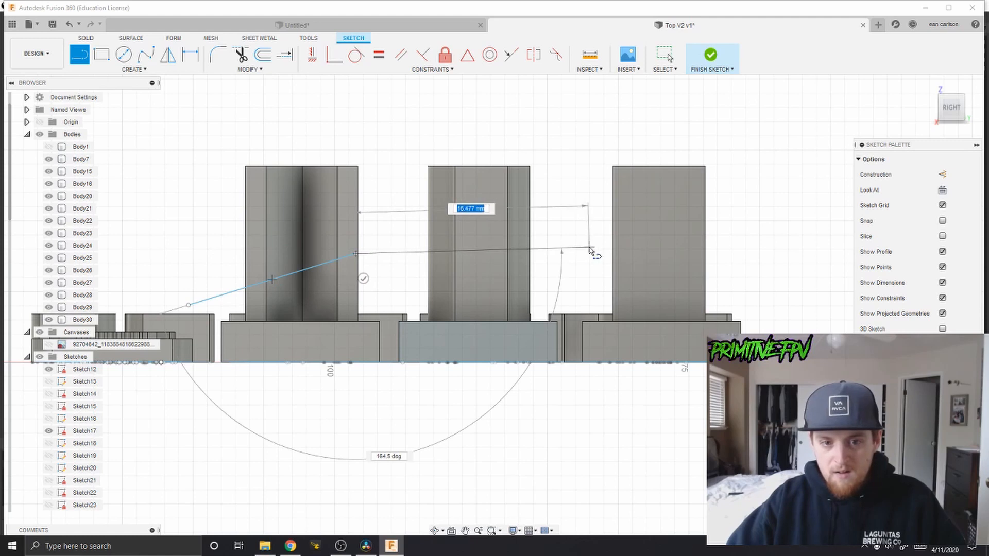
pyautogui.press('Escape')
pyautogui.click(281, 276)
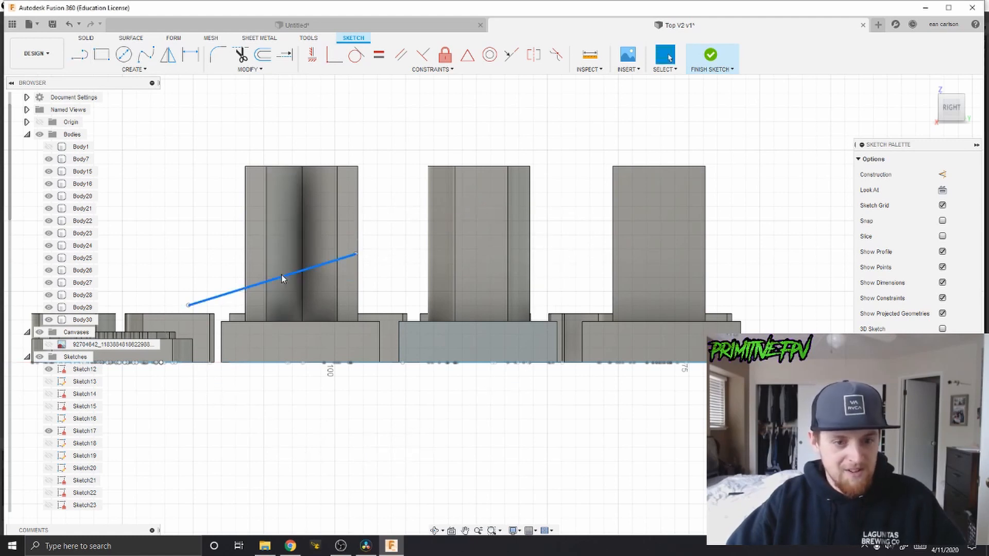
pyautogui.click(69, 24)
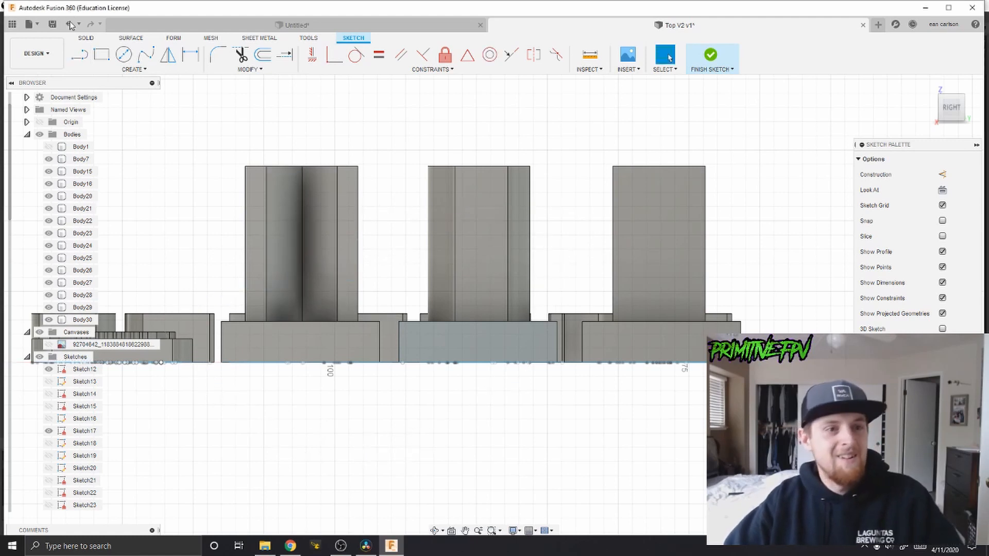
# Draw an arched spline across the V, P and F columns and close it above their tops with four straight lines.
pyautogui.click(146, 55)
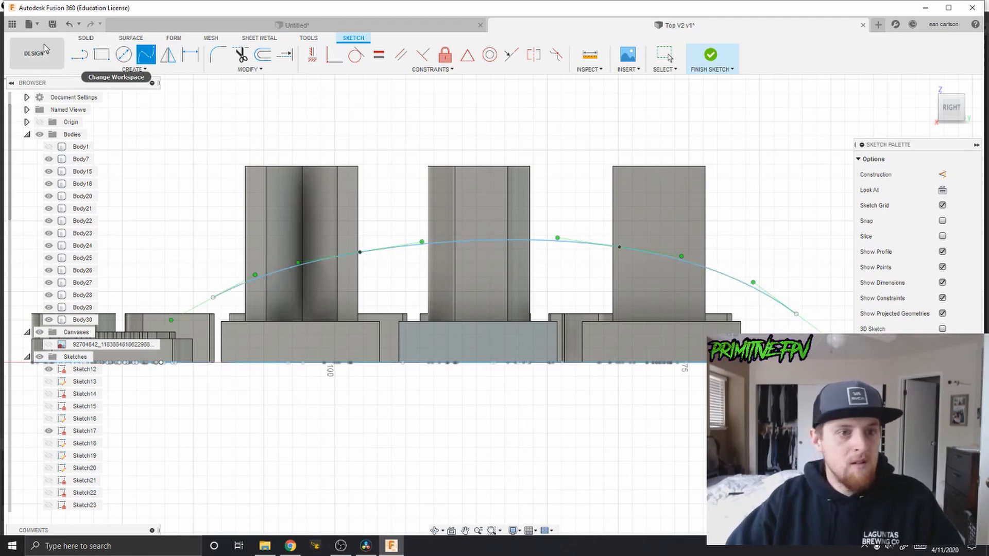
pyautogui.click(213, 297)
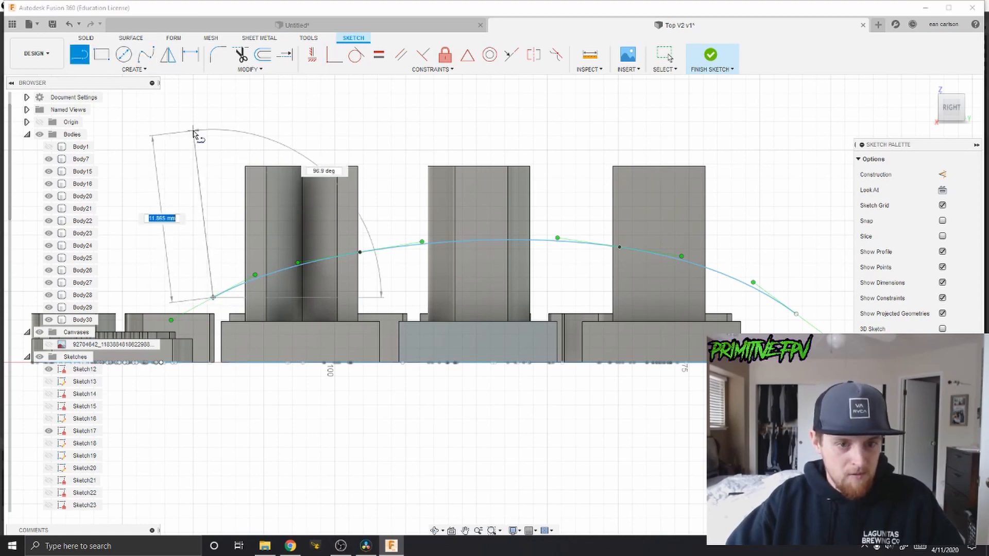
pyautogui.click(193, 131)
pyautogui.click(545, 111)
pyautogui.click(784, 140)
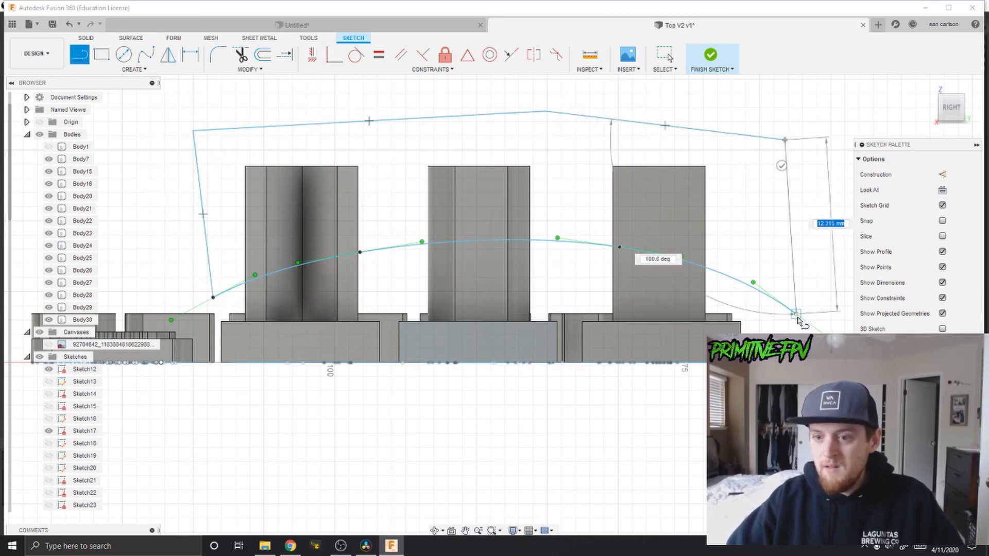
pyautogui.click(796, 314)
# Flatten the spline by lowering its interior fit points closer to the base blocks.
pyautogui.scroll(-5, 560, 273)
pyautogui.scroll(1, 608, 283)
pyautogui.moveTo(593, 284); pyautogui.dragTo(546, 386, button='middle')
pyautogui.scroll(3, 547, 386)
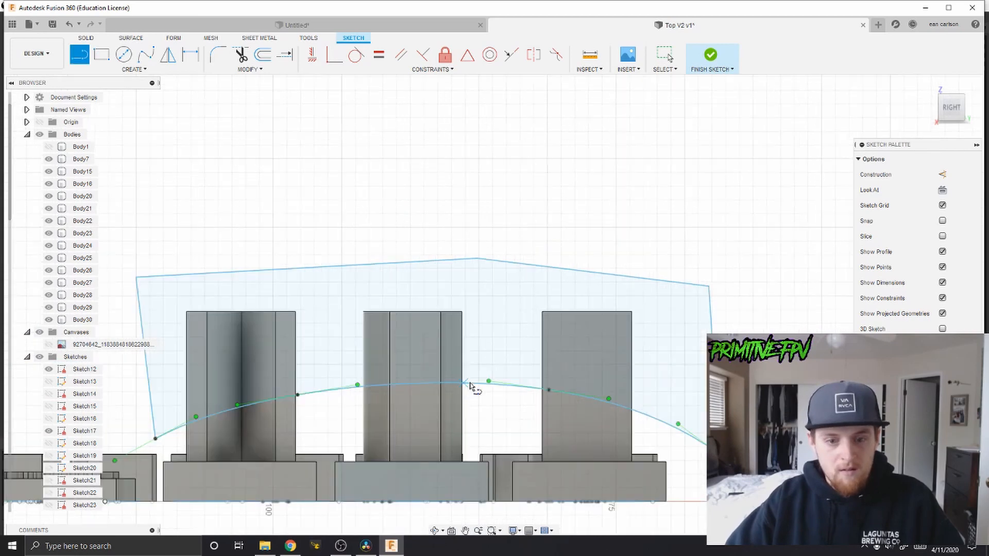
pyautogui.scroll(-5, 548, 378)
pyautogui.scroll(4, 549, 369)
pyautogui.scroll(2, 548, 369)
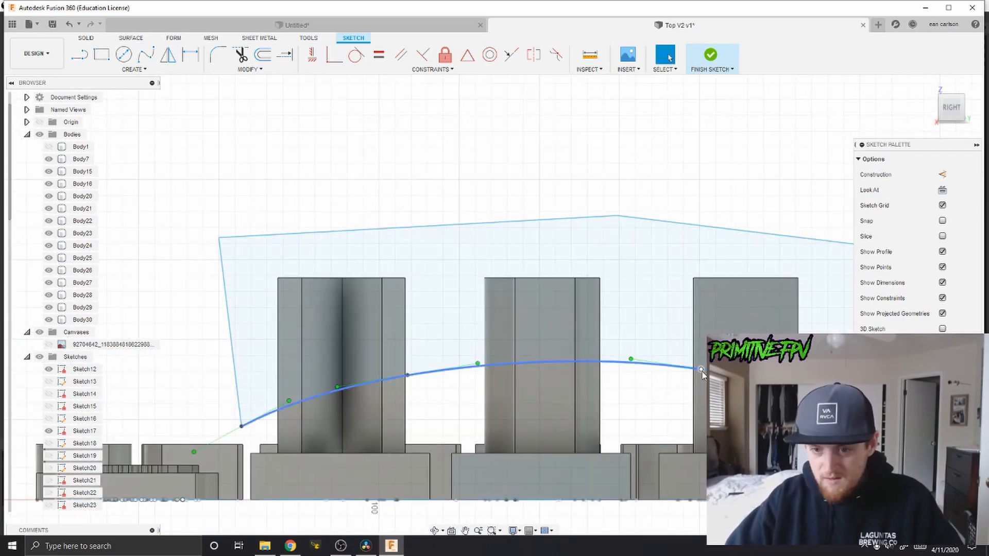
pyautogui.moveTo(701, 369); pyautogui.dragTo(702, 395)
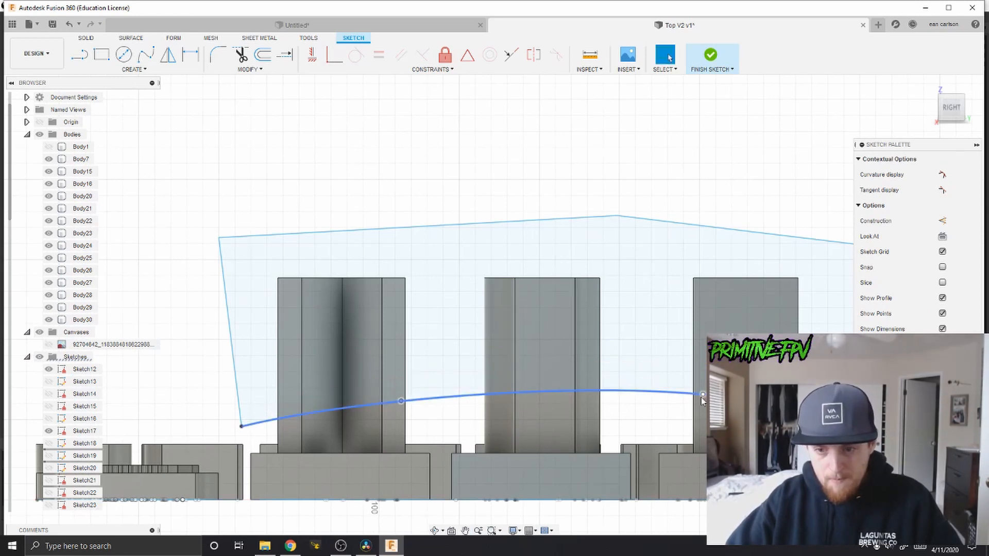
pyautogui.scroll(-3, 779, 414)
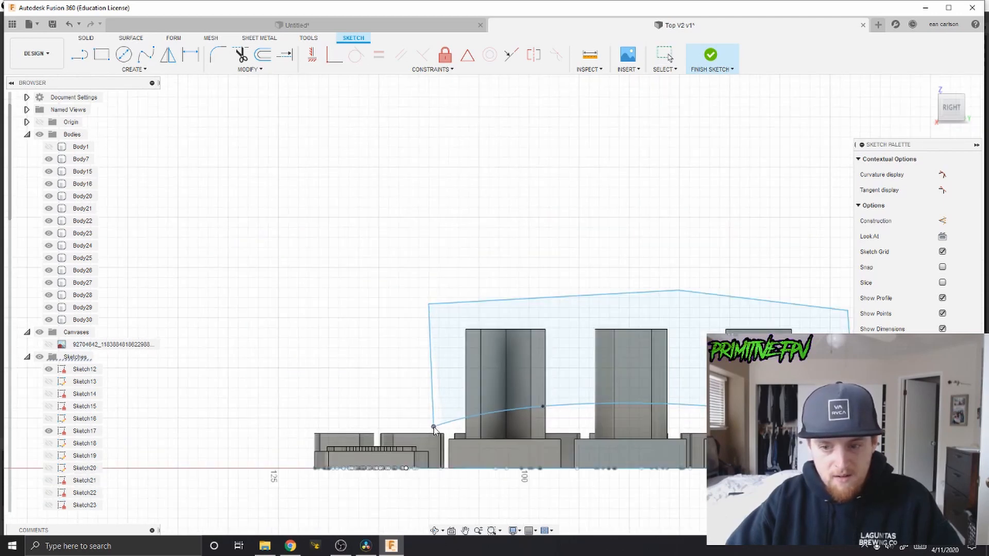
# Extrude the closed profile -28.081 mm with the Cut operation to trim the tops of the F, P and V along the curve.
pyautogui.keyDown('shift'); pyautogui.moveTo(574, 419); pyautogui.dragTo(443, 411, button='middle'); pyautogui.keyUp('shift')
pyautogui.scroll(3, 471, 393)
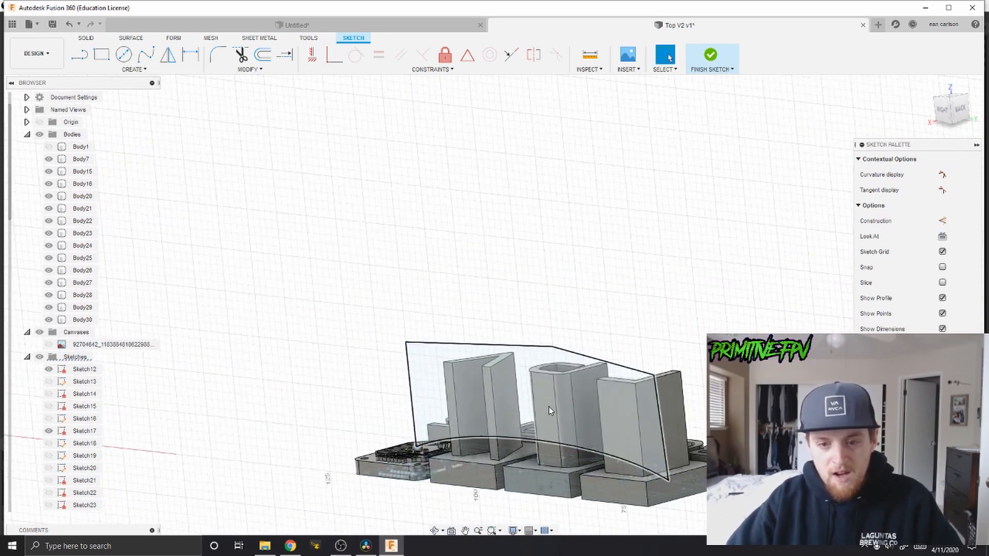
pyautogui.click(530, 390)
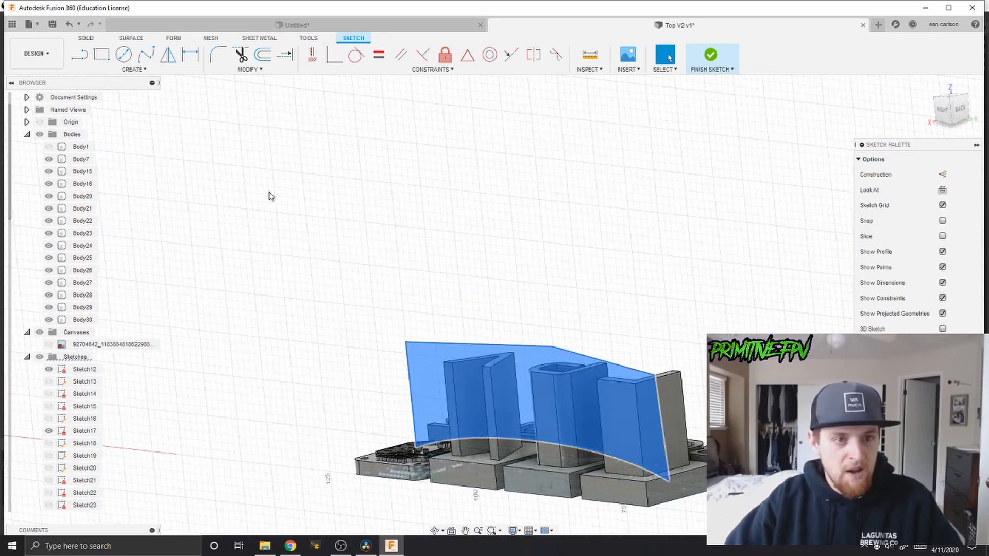
pyautogui.click(81, 39)
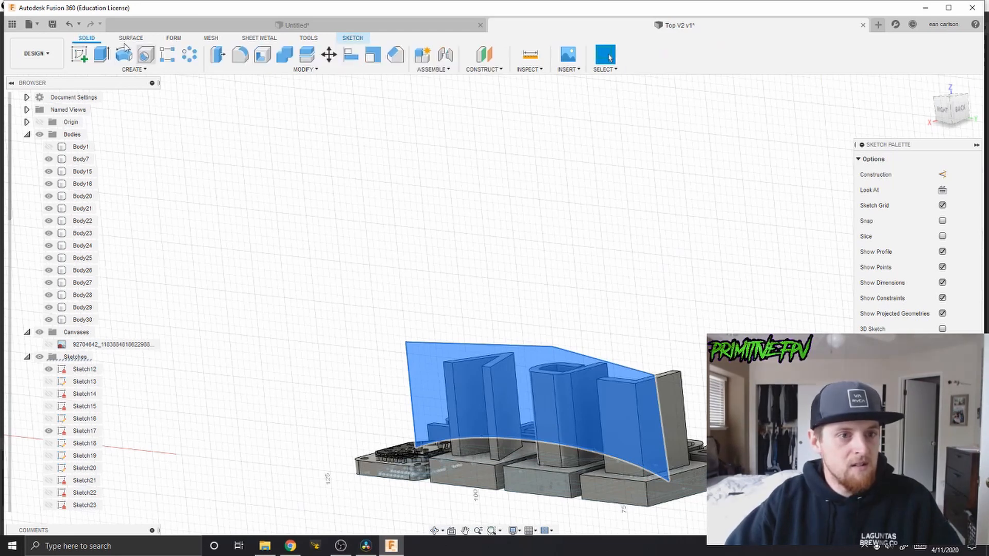
pyautogui.click(102, 56)
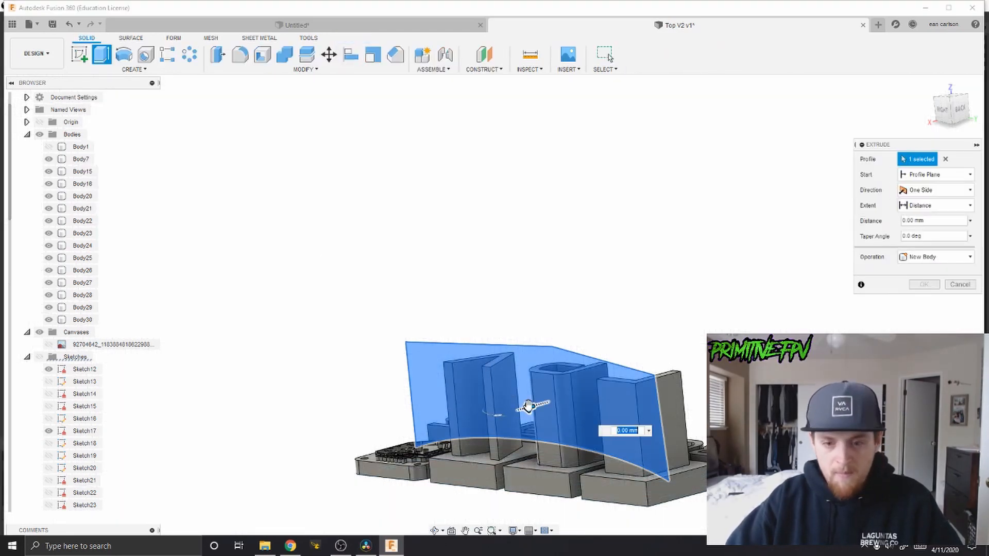
pyautogui.moveTo(527, 409); pyautogui.dragTo(705, 354)
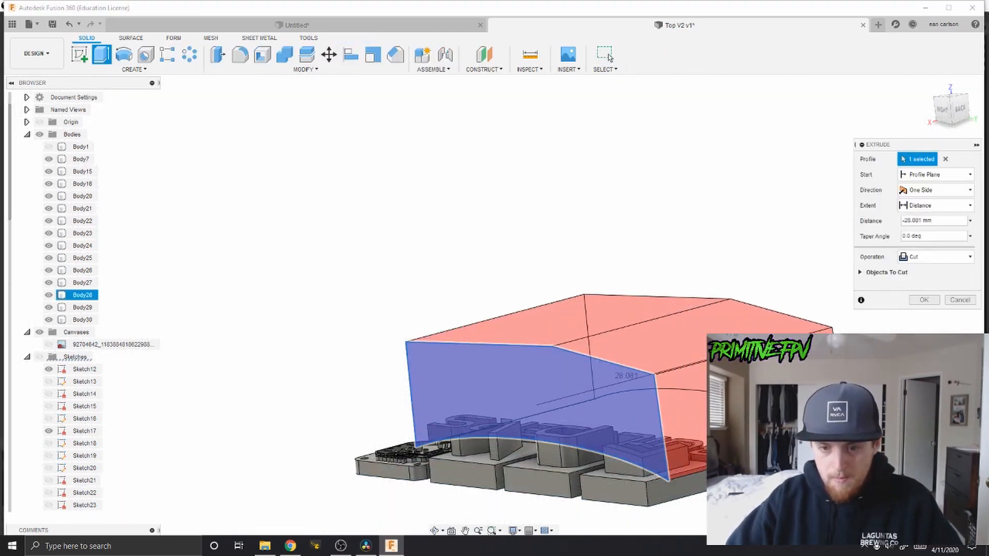
pyautogui.keyDown('shift'); pyautogui.moveTo(706, 355); pyautogui.dragTo(670, 515, button='middle'); pyautogui.keyUp('shift')
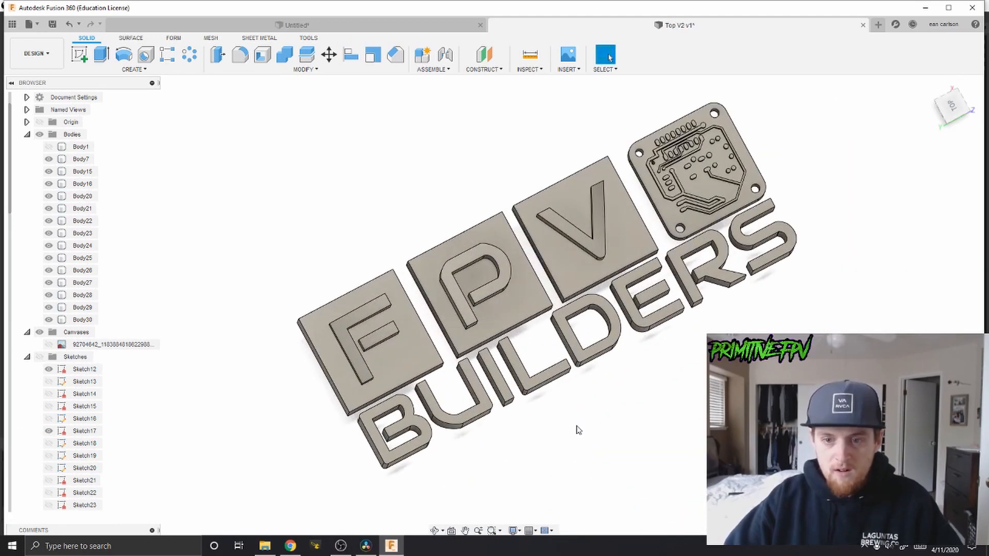
pyautogui.scroll(3, 566, 383)
pyautogui.scroll(3, 472, 291)
pyautogui.scroll(-6, 475, 290)
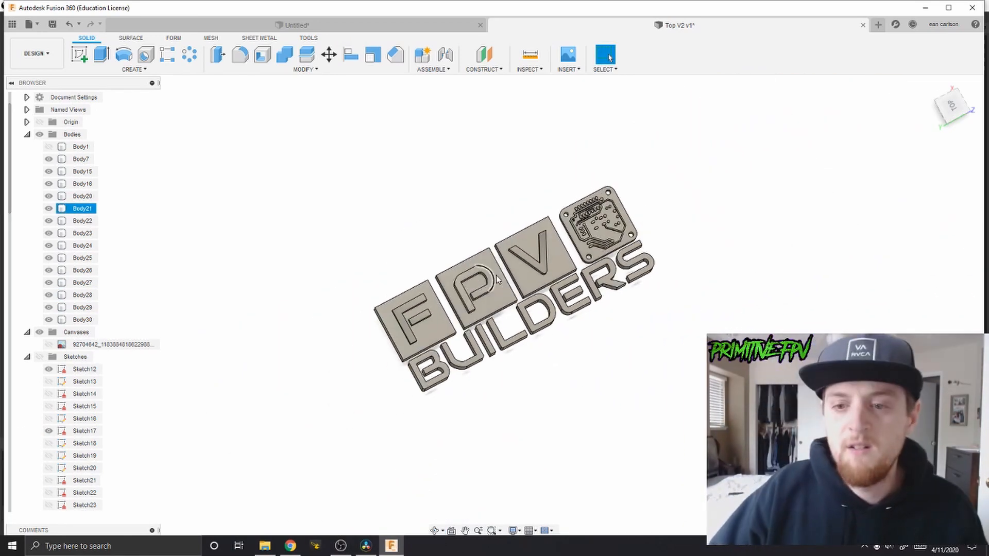
# Select all thirteen logo bodies and move them 189.845 mm along X to line up with the camera mount.
pyautogui.keyDown('shift'); pyautogui.moveTo(413, 362); pyautogui.dragTo(297, 377, button='middle'); pyautogui.keyUp('shift')
pyautogui.keyDown('shift'); pyautogui.moveTo(335, 286); pyautogui.dragTo(619, 326, button='middle'); pyautogui.keyUp('shift')
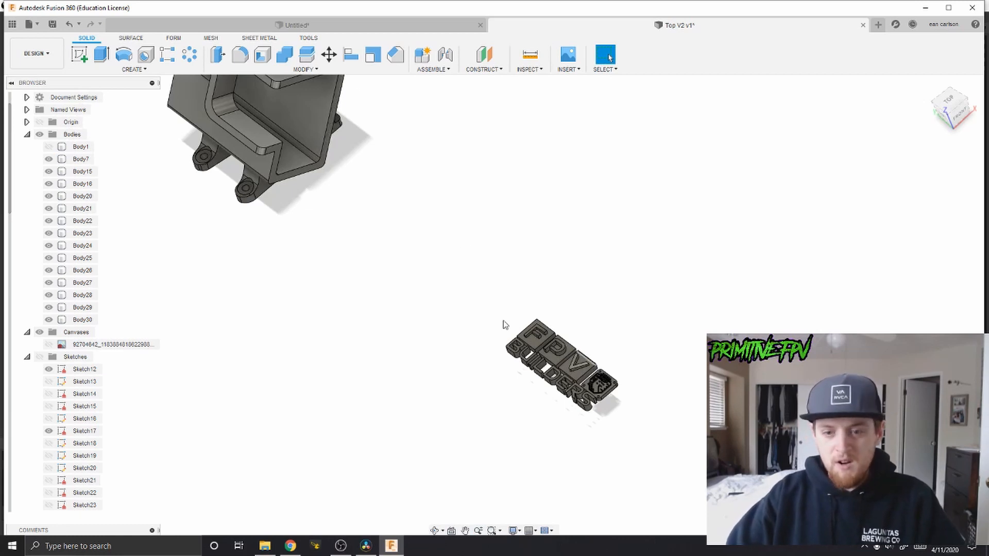
pyautogui.moveTo(480, 290); pyautogui.dragTo(678, 452)
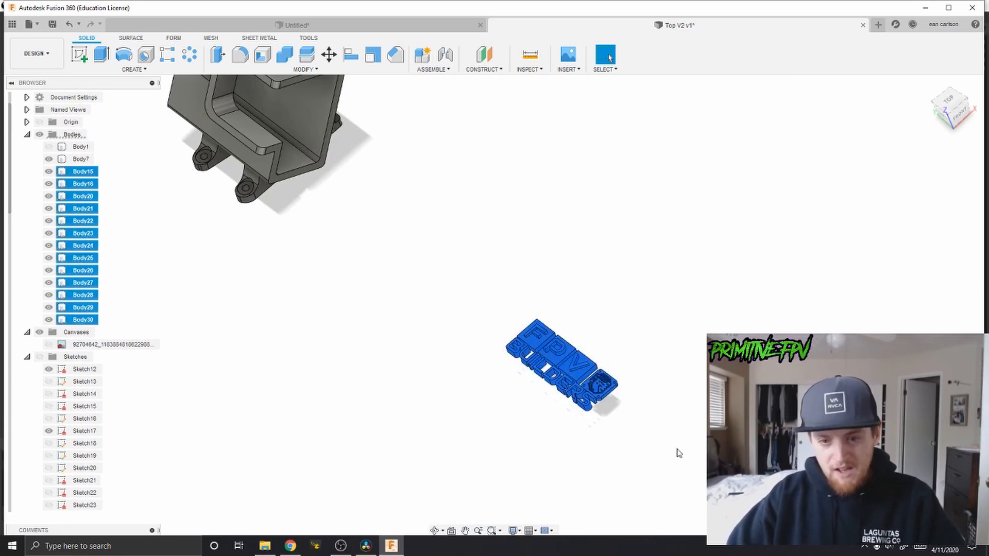
pyautogui.scroll(3, 584, 301)
pyautogui.moveTo(563, 242); pyautogui.dragTo(406, 115, button='middle')
pyautogui.scroll(-2, 400, 109)
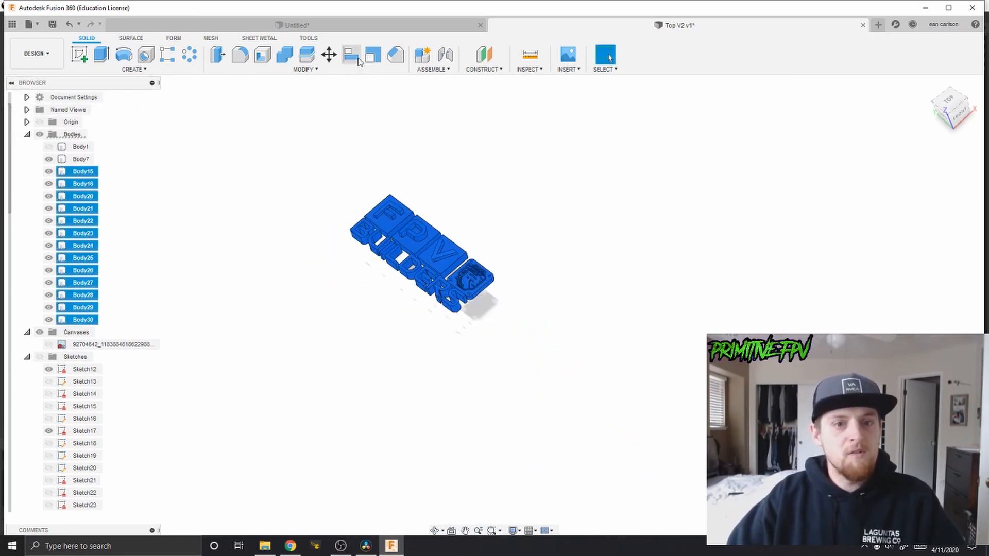
pyautogui.click(330, 57)
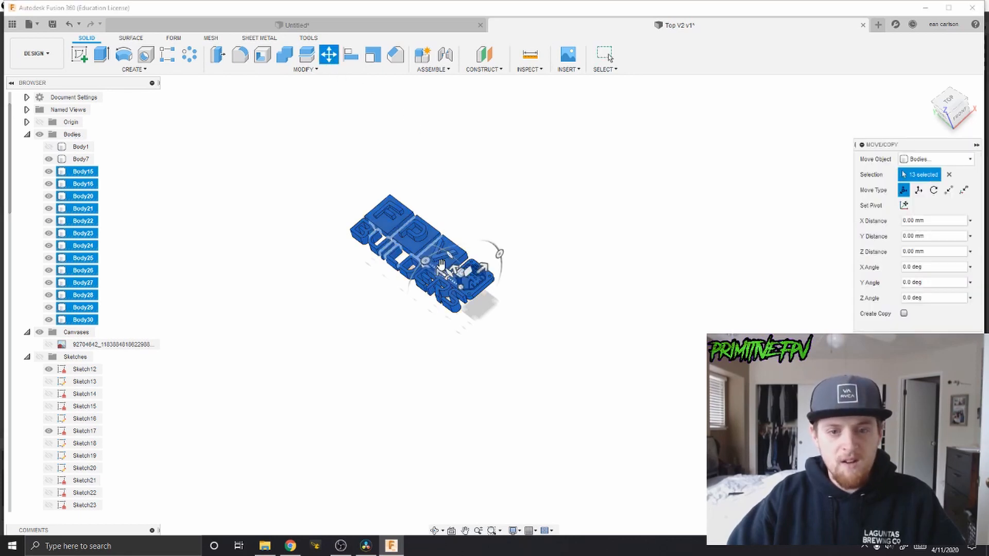
pyautogui.scroll(4, 426, 260)
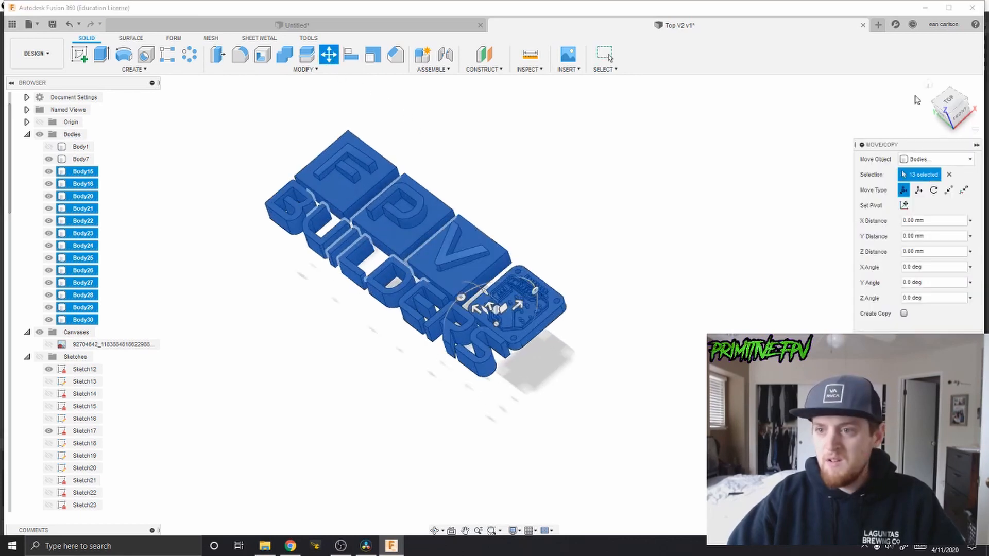
pyautogui.click(955, 106)
pyautogui.scroll(-6, 369, 223)
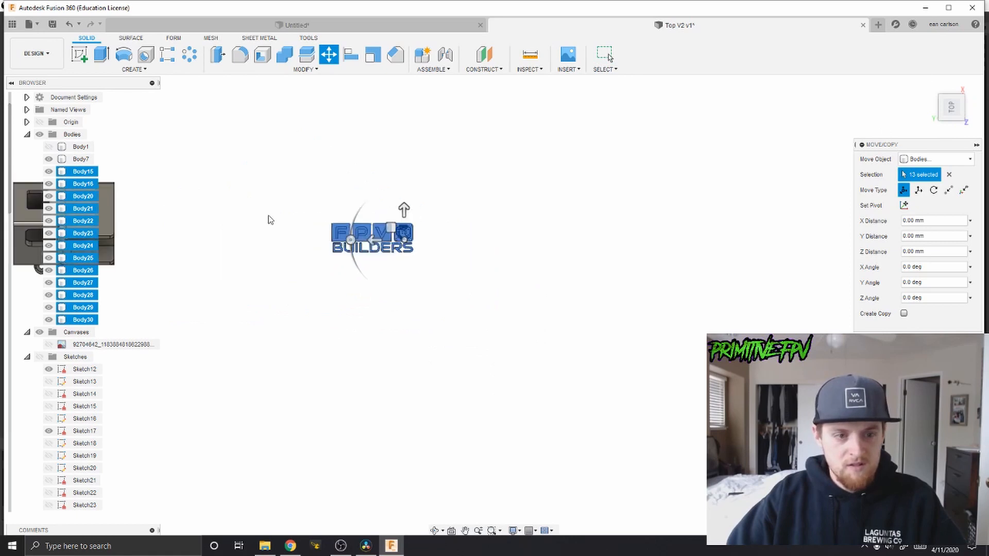
pyautogui.moveTo(269, 219); pyautogui.dragTo(490, 228, button='middle')
pyautogui.moveTo(593, 248); pyautogui.dragTo(300, 260)
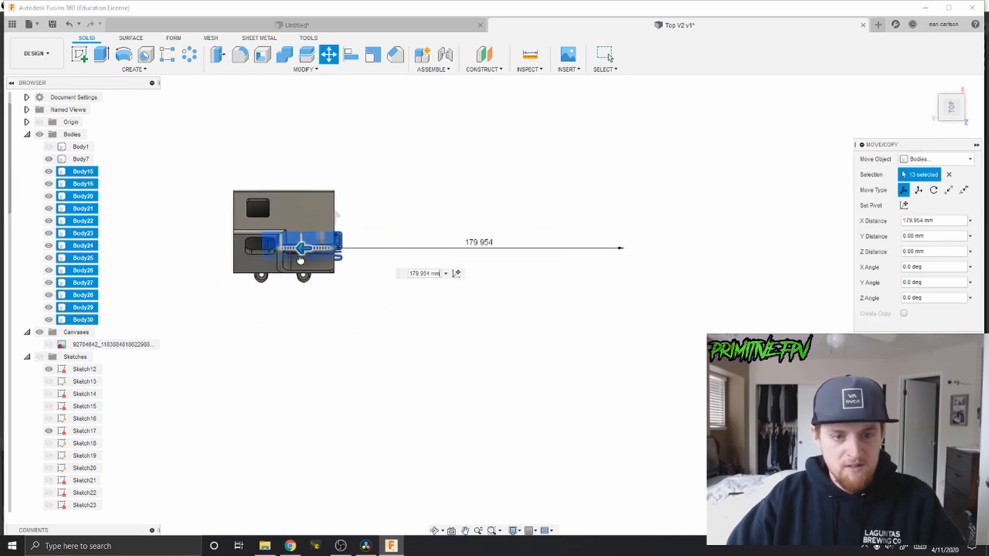
pyautogui.scroll(4, 309, 242)
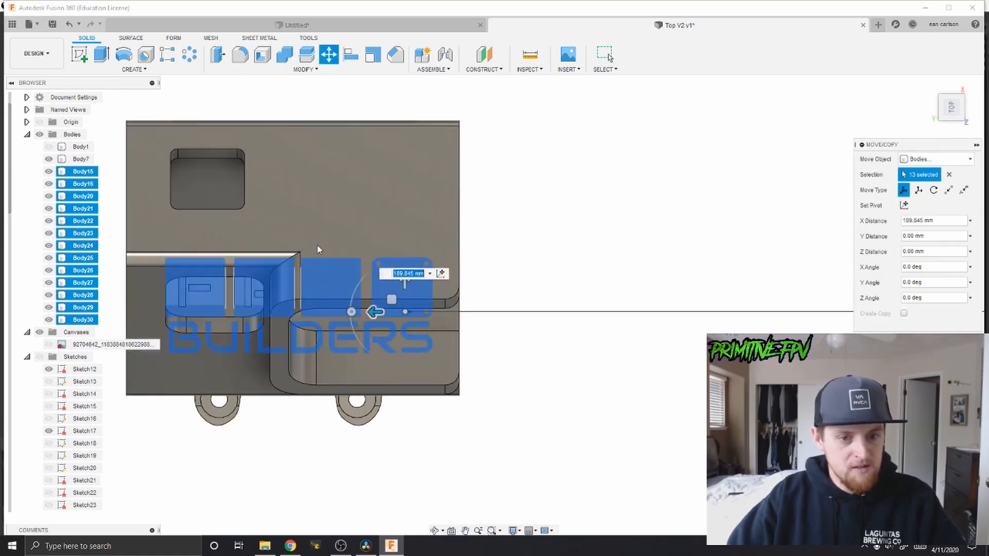
pyautogui.scroll(-2, 386, 258)
pyautogui.scroll(4, 313, 253)
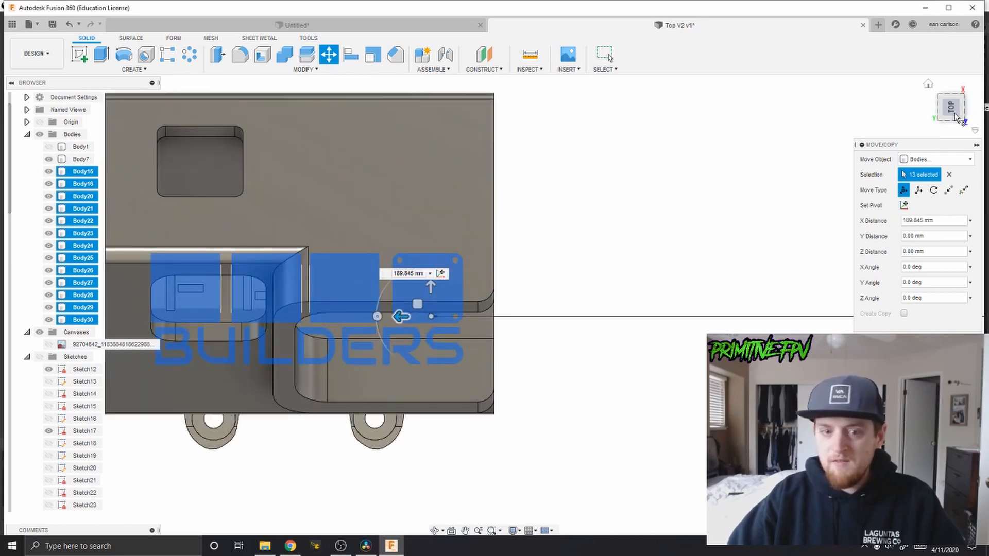
# Rotate the logo bodies 120° about X and move them 14.909 mm along Y, -30.154 mm and another -2.701 mm along Z onto the mount's wall.
pyautogui.click(970, 109)
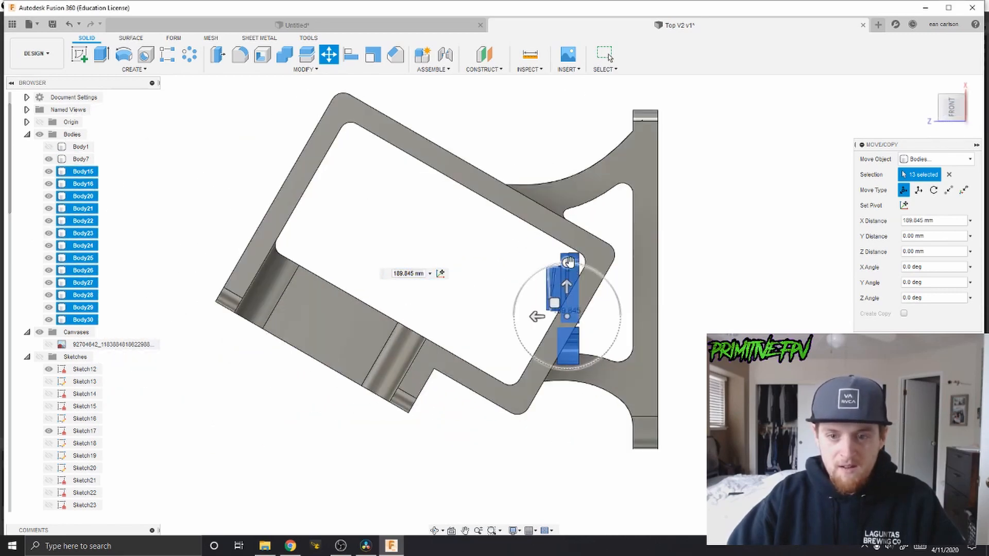
pyautogui.moveTo(567, 260); pyautogui.dragTo(611, 347)
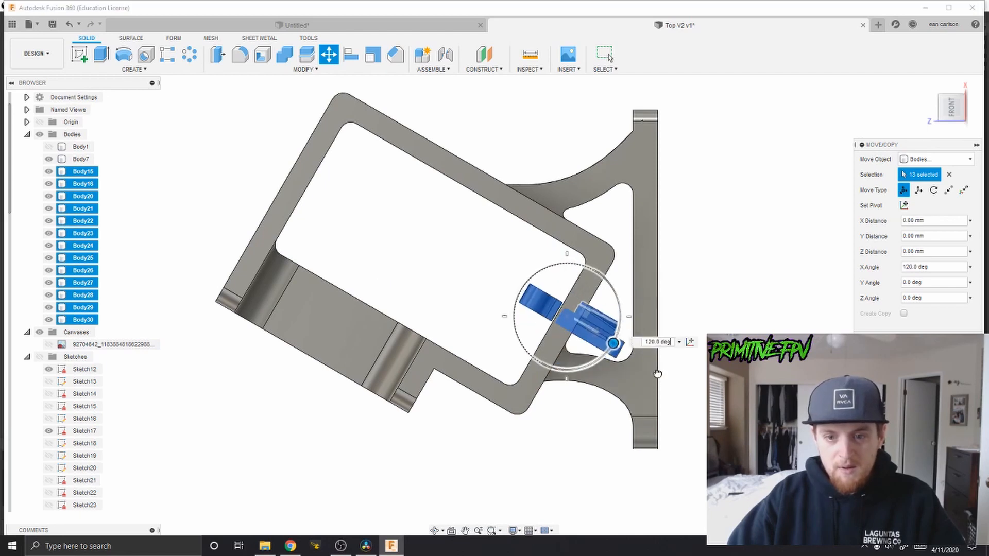
pyautogui.moveTo(586, 311); pyautogui.dragTo(469, 138)
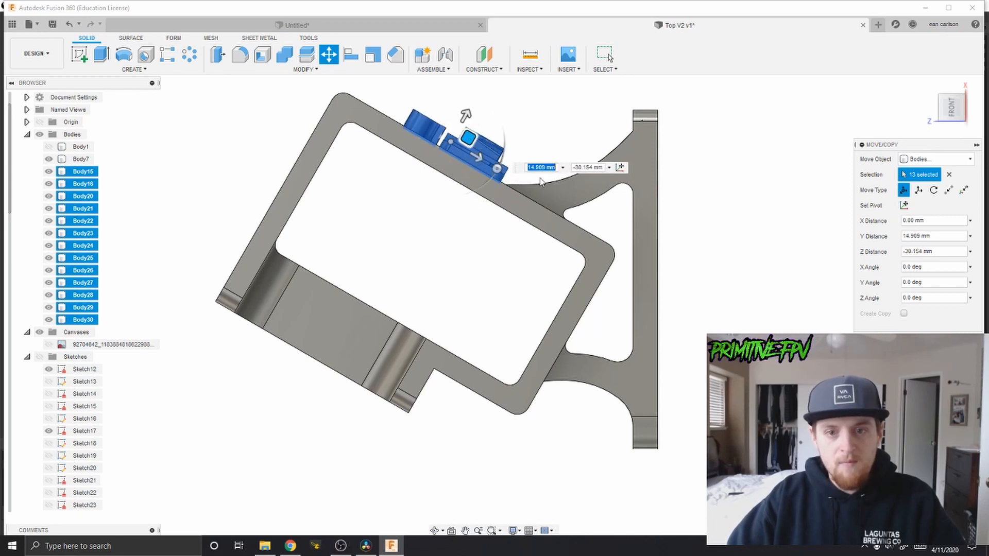
pyautogui.moveTo(453, 138); pyautogui.dragTo(479, 210, button='middle')
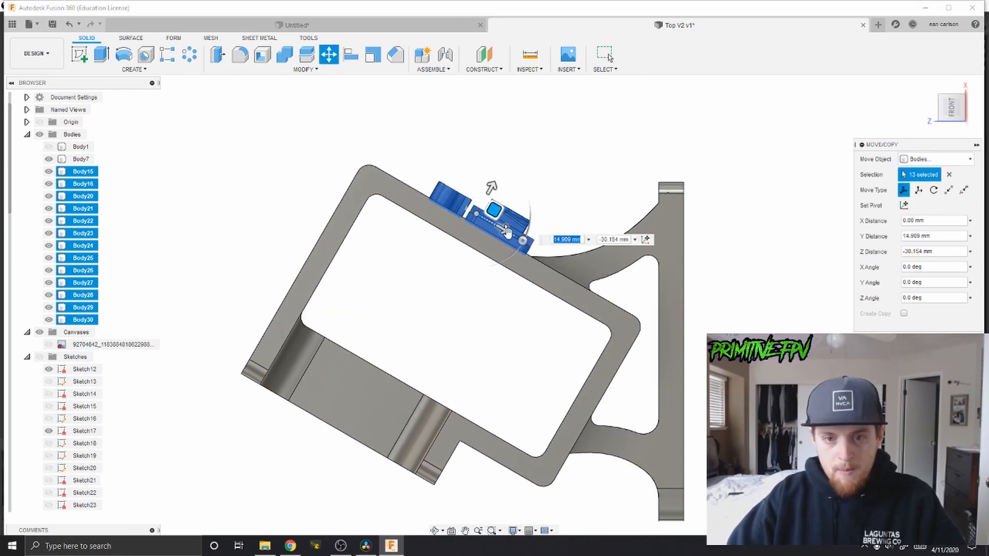
pyautogui.moveTo(491, 227); pyautogui.dragTo(486, 225)
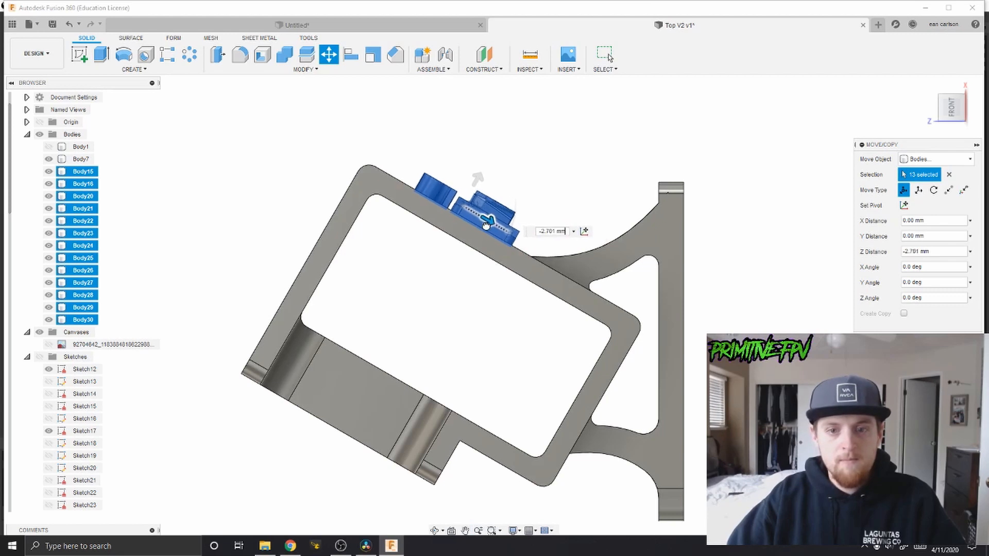
# Turn the logo bodies -180° about Y and slide them across the wall to centre the logo above the bracket.
pyautogui.keyDown('shift'); pyautogui.moveTo(671, 282); pyautogui.dragTo(394, 290, button='middle'); pyautogui.keyUp('shift')
pyautogui.moveTo(367, 338); pyautogui.dragTo(227, 374)
pyautogui.moveTo(277, 361); pyautogui.dragTo(309, 329, button='middle')
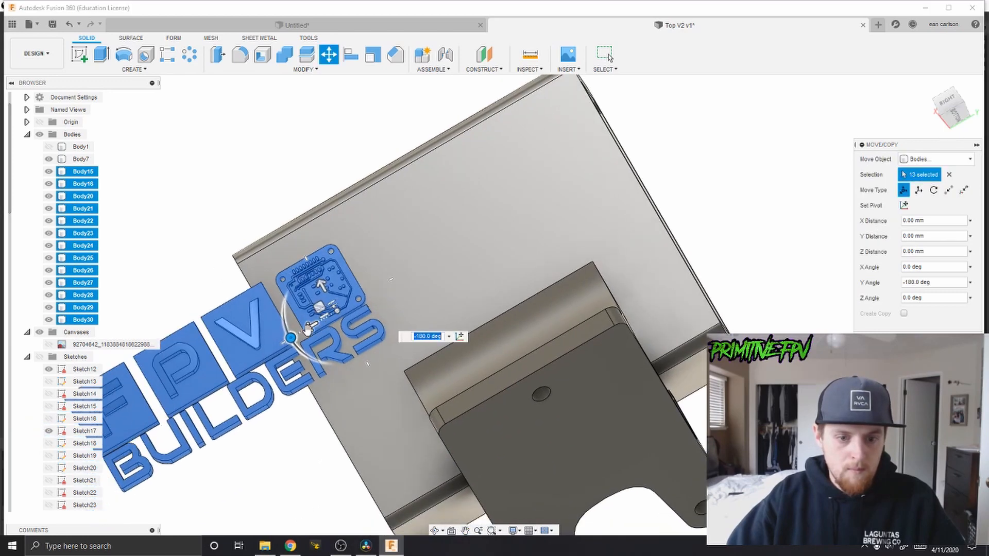
pyautogui.moveTo(309, 327); pyautogui.dragTo(527, 204)
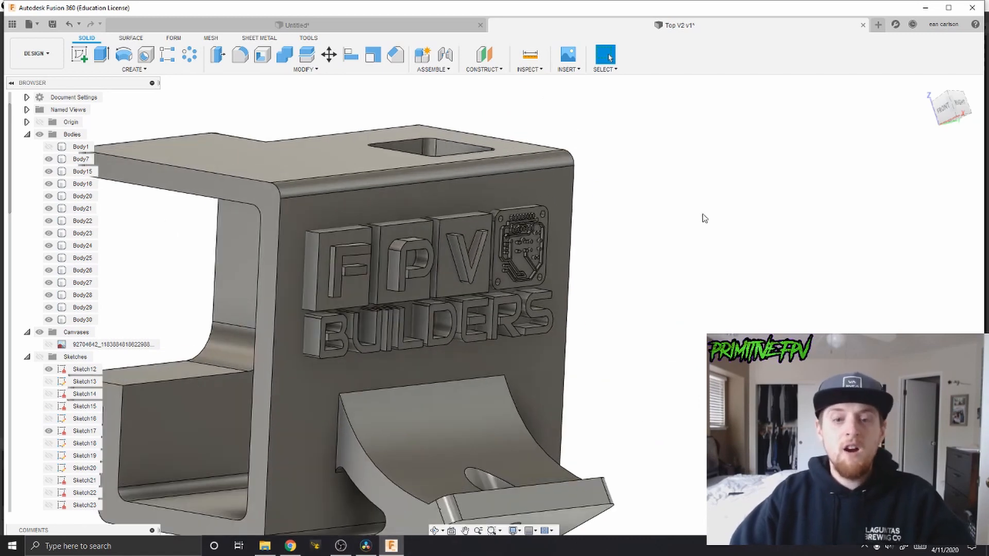
# Examine the placed FPV Builders logo and the camera mount from several sides, close up and from a distance.
pyautogui.scroll(-3, 562, 327)
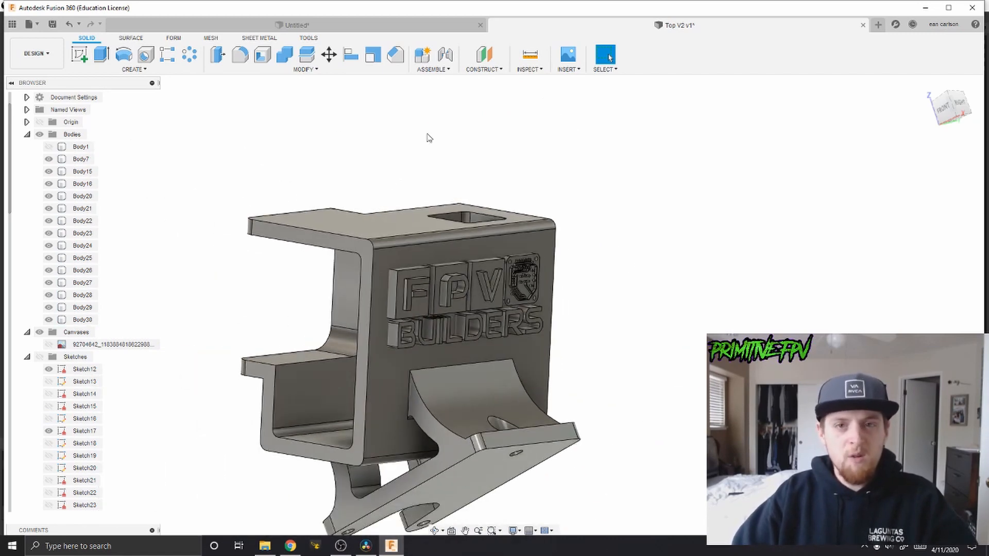
pyautogui.keyDown('shift'); pyautogui.moveTo(241, 267); pyautogui.dragTo(363, 277, button='middle'); pyautogui.keyUp('shift')
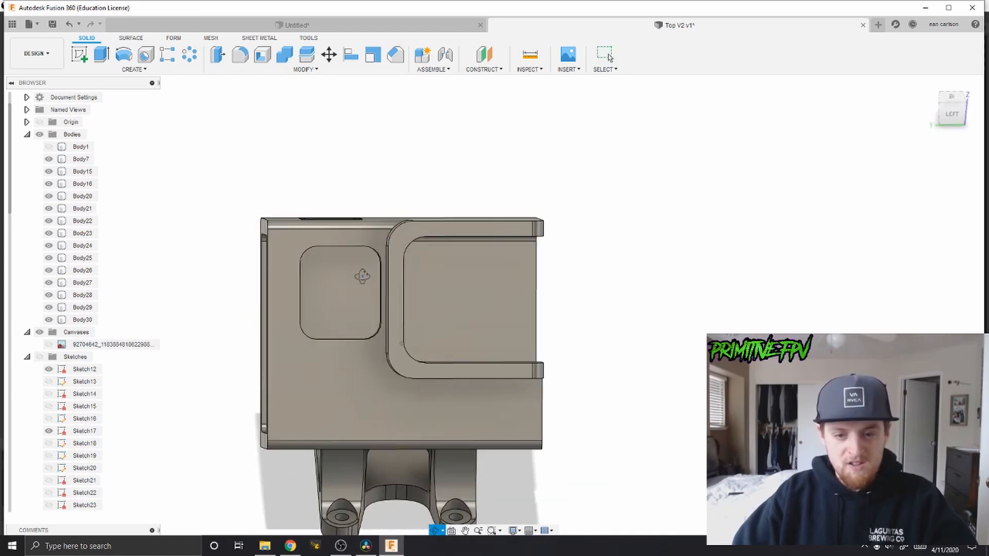
pyautogui.scroll(-3, 378, 274)
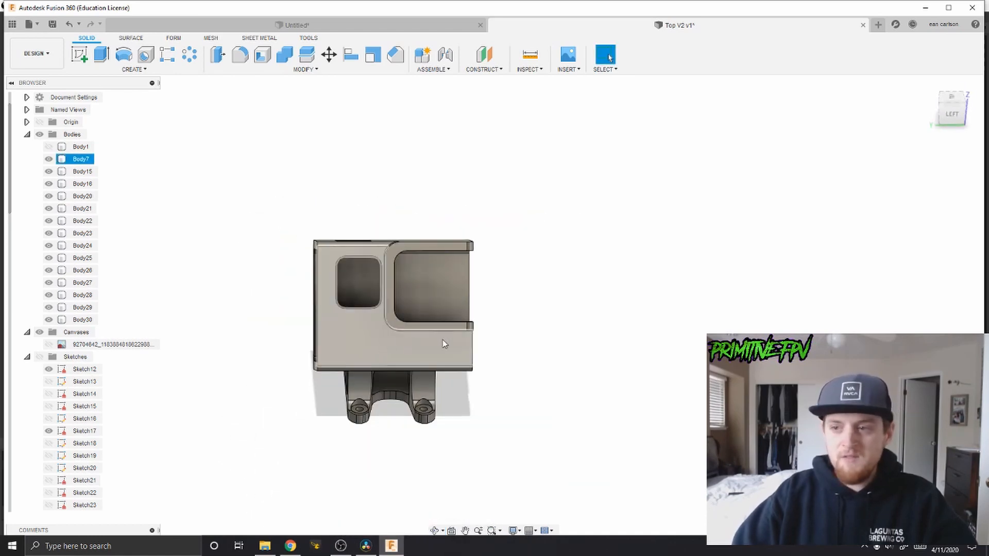
pyautogui.scroll(-5, 716, 286)
pyautogui.moveTo(717, 287); pyautogui.dragTo(241, 271, button='middle')
pyautogui.scroll(-2, 420, 282)
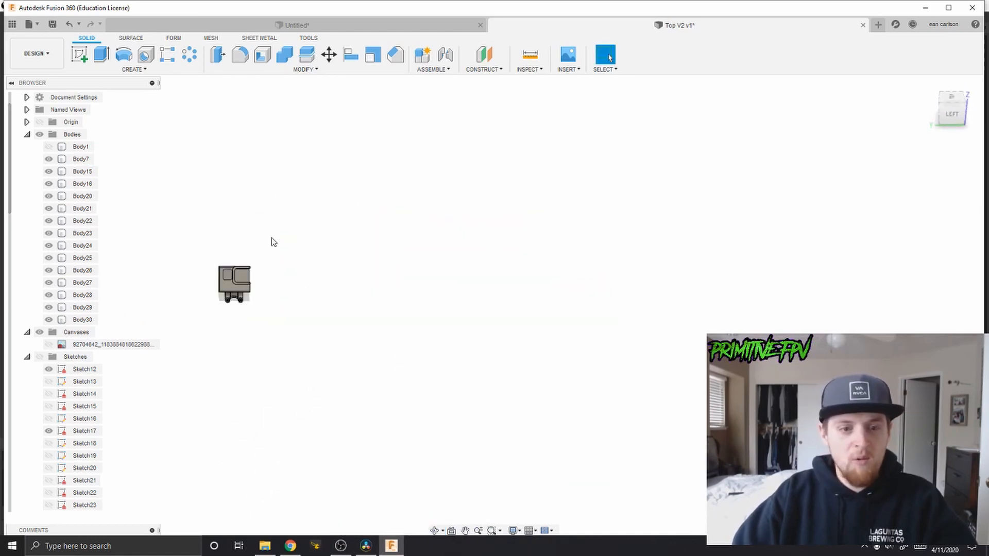
pyautogui.moveTo(307, 254); pyautogui.dragTo(321, 254, button='middle')
pyautogui.scroll(8, 401, 267)
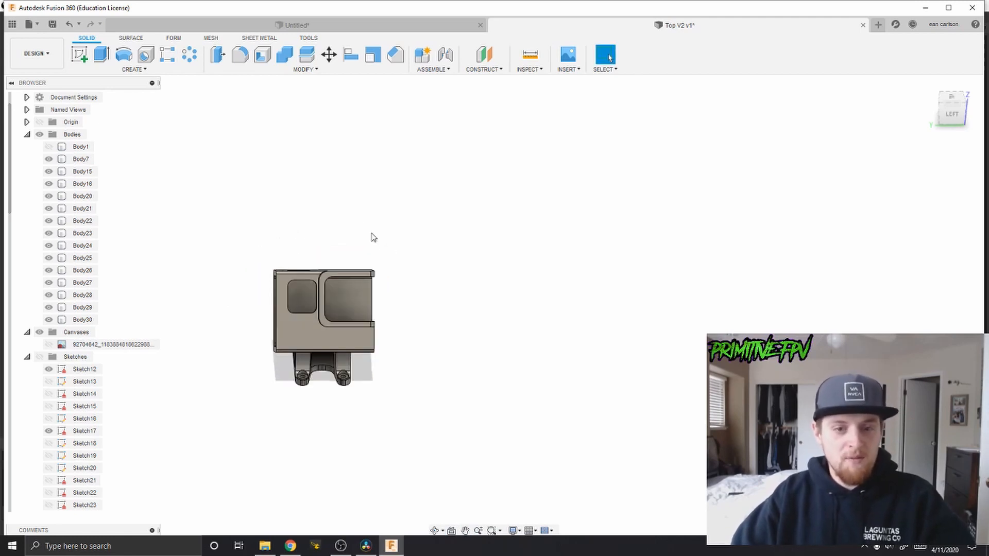
pyautogui.keyDown('shift'); pyautogui.moveTo(402, 345); pyautogui.dragTo(438, 330, button='middle'); pyautogui.keyUp('shift')
pyautogui.scroll(5, 368, 318)
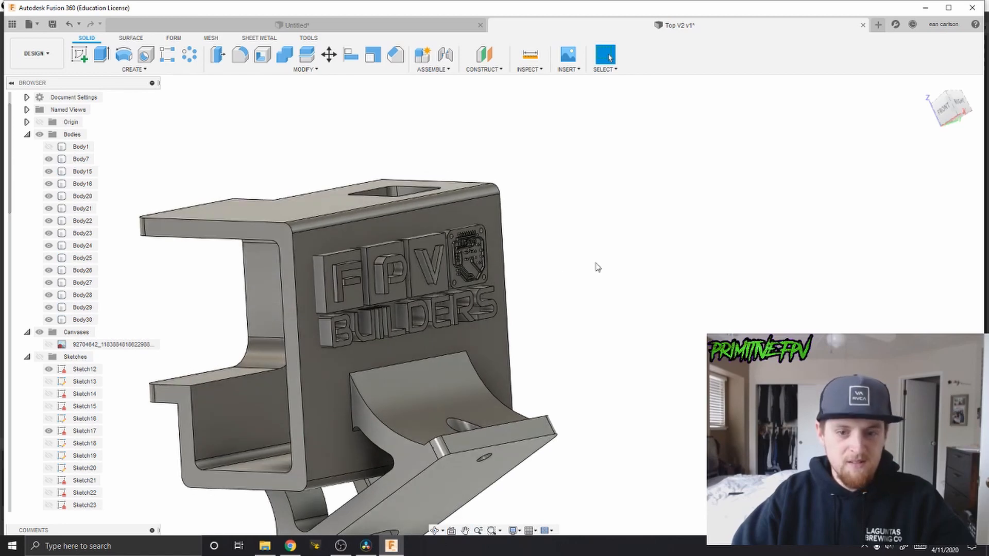
pyautogui.keyDown('shift'); pyautogui.moveTo(597, 267); pyautogui.dragTo(547, 289, button='middle'); pyautogui.keyUp('shift')
pyautogui.scroll(5, 517, 251)
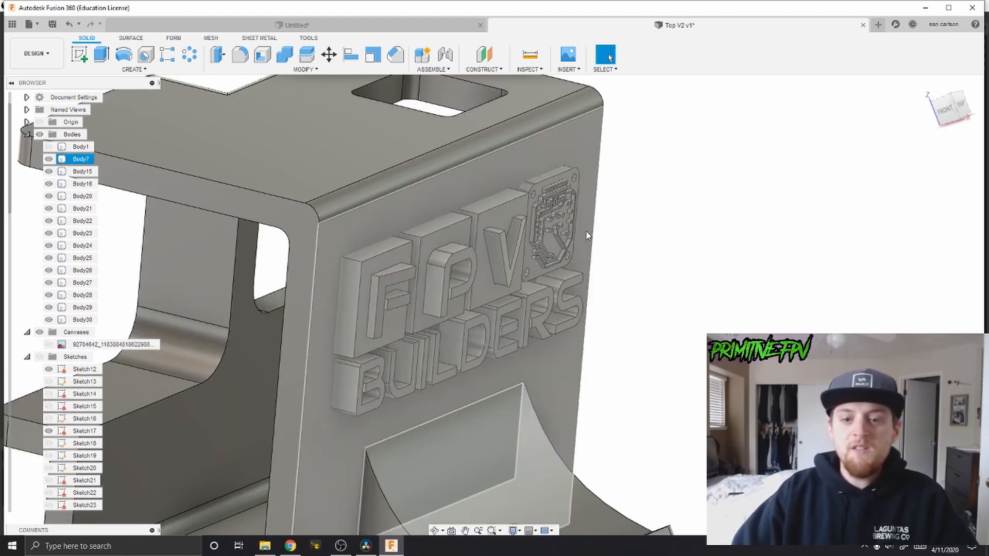
pyautogui.scroll(5, 428, 281)
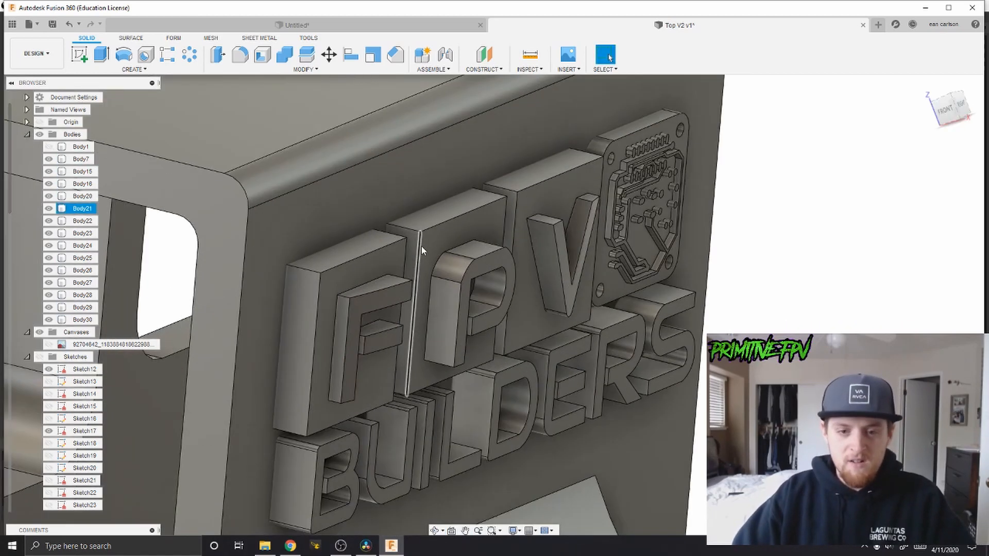
pyautogui.scroll(-10, 450, 301)
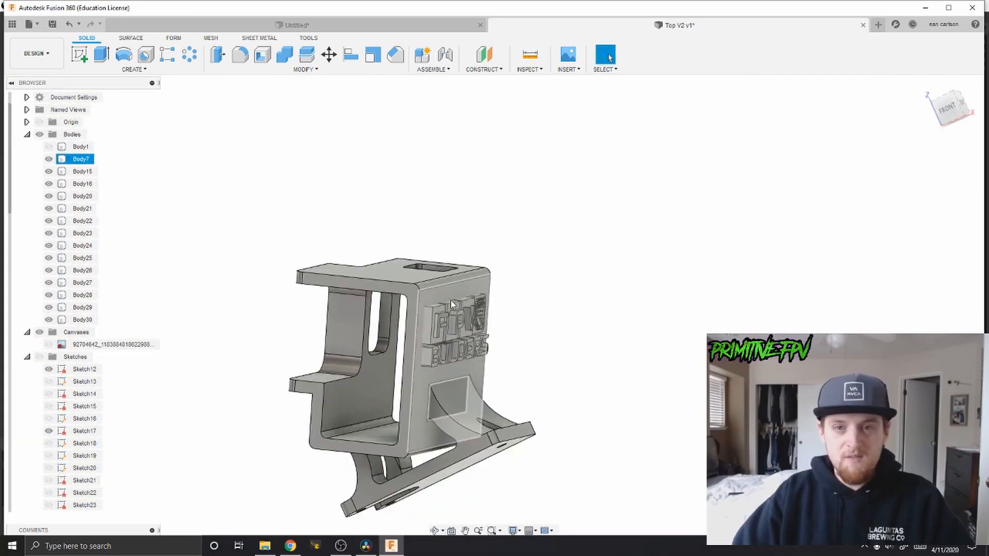
# Extrude the traced lowercase letter profiles of the Learn.Build.Fly tagline into 3D bodies.
pyautogui.doubleClick(422, 336)
pyautogui.press('e')
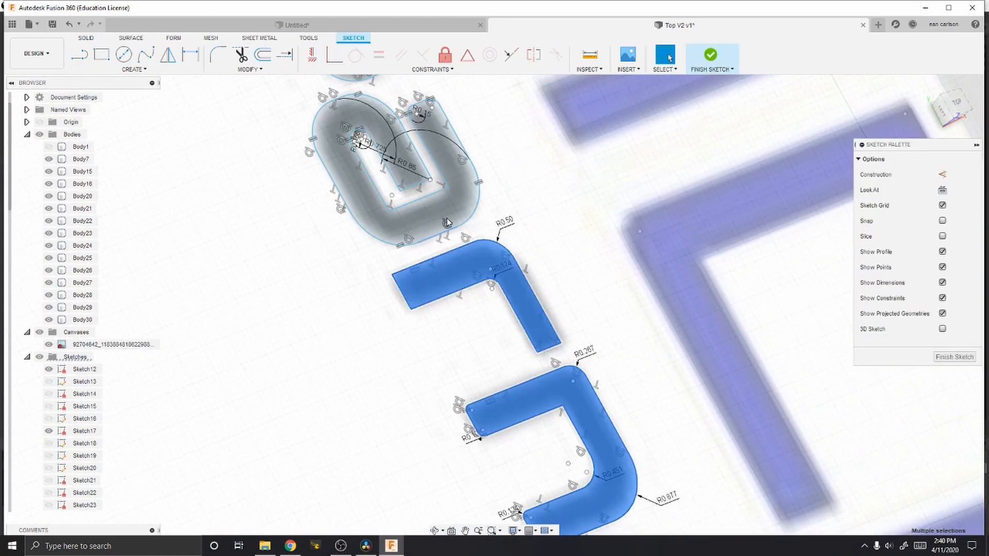
pyautogui.press('Return')
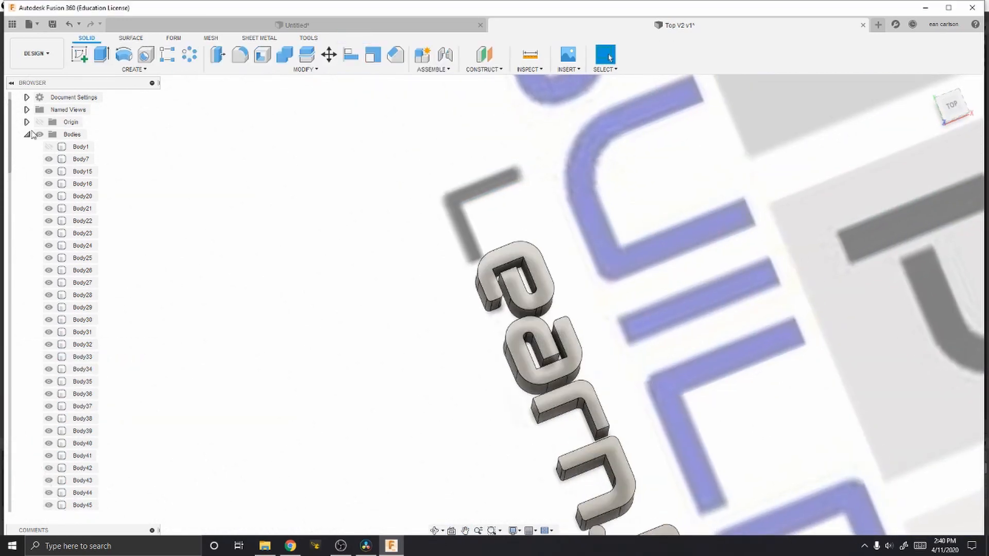
# Edit the tagline's L sketch, rounding its outer corner to 0.41 mm and its inner and end corners to 0.20 mm.
pyautogui.click(27, 135)
pyautogui.click(49, 394)
pyautogui.rightClick(76, 398)
pyautogui.click(103, 222)
pyautogui.click(218, 55)
pyautogui.click(369, 189)
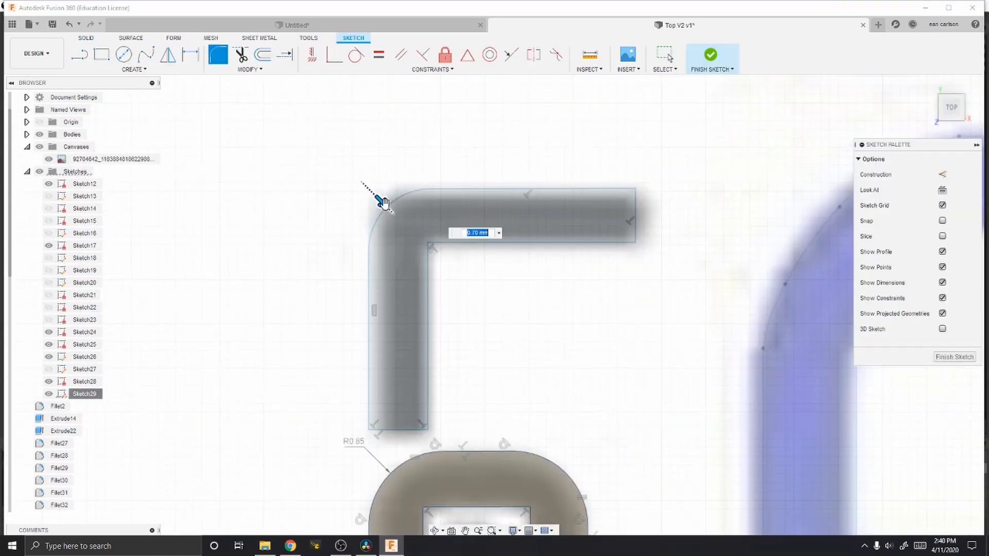
pyautogui.moveTo(379, 200); pyautogui.dragTo(375, 194)
pyautogui.click(636, 189)
pyautogui.click(635, 242)
pyautogui.click(428, 242)
pyautogui.click(427, 429)
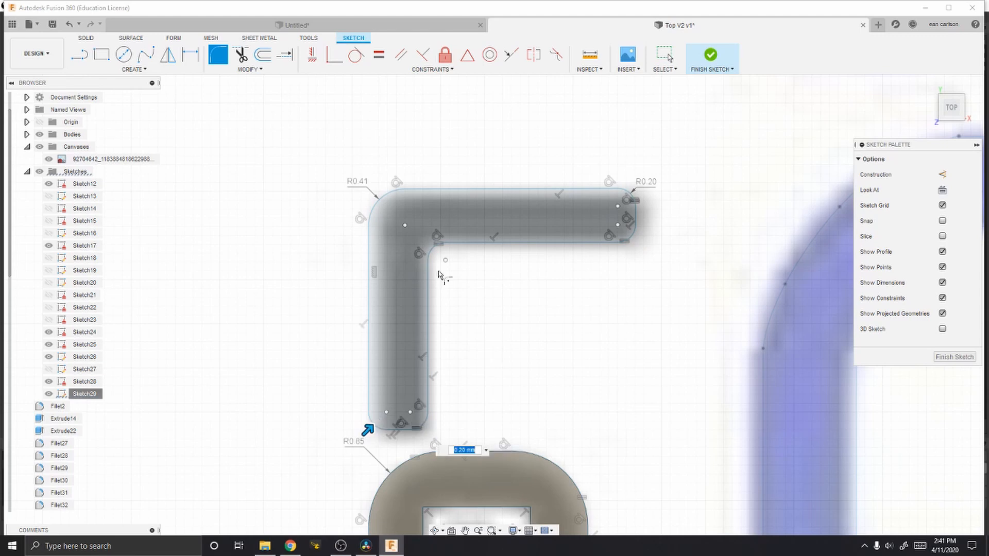
pyautogui.press('Return')
# Extrude the rounded L profile into a body and hide the reference canvas.
pyautogui.click(402, 309)
pyautogui.moveTo(515, 247); pyautogui.dragTo(624, 205, button='middle')
pyautogui.click(86, 38)
pyautogui.click(102, 54)
pyautogui.moveTo(460, 222); pyautogui.dragTo(548, 223)
pyautogui.scroll(-3, 639, 310)
pyautogui.keyDown('shift'); pyautogui.moveTo(640, 310); pyautogui.dragTo(670, 338, button='middle'); pyautogui.keyUp('shift')
pyautogui.press('Return')
pyautogui.scroll(-2, 670, 338)
pyautogui.click(48, 159)
pyautogui.scroll(-5, 622, 254)
# Select the Learn.Build.Fly letter bodies, then rotate and move them onto the camera mount's outer wall.
pyautogui.moveTo(443, 216); pyautogui.dragTo(533, 134)
pyautogui.click(329, 54)
pyautogui.click(951, 100)
pyautogui.scroll(4, 533, 135)
pyautogui.moveTo(509, 126); pyautogui.dragTo(510, 240, button='middle')
pyautogui.click(951, 129)
pyautogui.scroll(4, 489, 309)
pyautogui.moveTo(440, 336); pyautogui.dragTo(466, 380)
pyautogui.moveTo(475, 341); pyautogui.dragTo(468, 216)
pyautogui.scroll(4, 481, 182)
pyautogui.press('Return')
pyautogui.keyDown('shift'); pyautogui.moveTo(439, 215); pyautogui.dragTo(494, 191, button='middle'); pyautogui.keyUp('shift')
pyautogui.scroll(2, 495, 206)
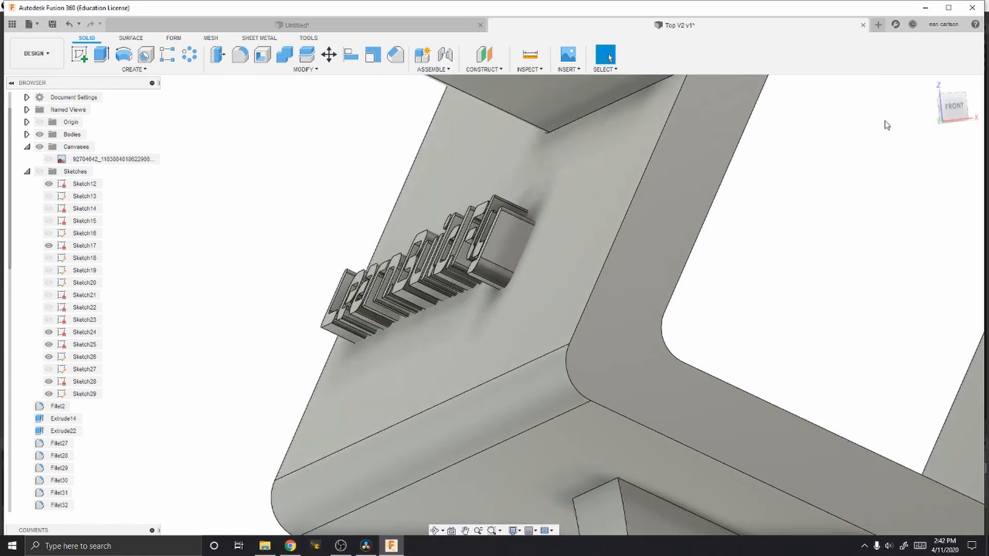
# Select all the tagline letter bodies and scale them with the Scale command to fit the mount's side wall.
pyautogui.click(953, 107)
pyautogui.moveTo(507, 167); pyautogui.dragTo(608, 283)
pyautogui.click(27, 135)
pyautogui.keyDown('shift'); pyautogui.click(83, 505); pyautogui.keyUp('shift')
pyautogui.keyDown('shift'); pyautogui.moveTo(286, 188); pyautogui.dragTo(412, 196, button='middle'); pyautogui.keyUp('shift')
pyautogui.scroll(-4, 464, 206)
pyautogui.moveTo(464, 206); pyautogui.dragTo(436, 238, button='middle')
pyautogui.click(373, 55)
pyautogui.moveTo(453, 320); pyautogui.dragTo(480, 324)
pyautogui.scroll(2, 541, 324)
pyautogui.click(920, 235)
# Select the eighteen tagline bodies and shift them along Z to position Learn.Build.Fly below the side wall's cutouts.
pyautogui.keyDown('shift'); pyautogui.moveTo(618, 309); pyautogui.dragTo(489, 294, button='middle'); pyautogui.keyUp('shift')
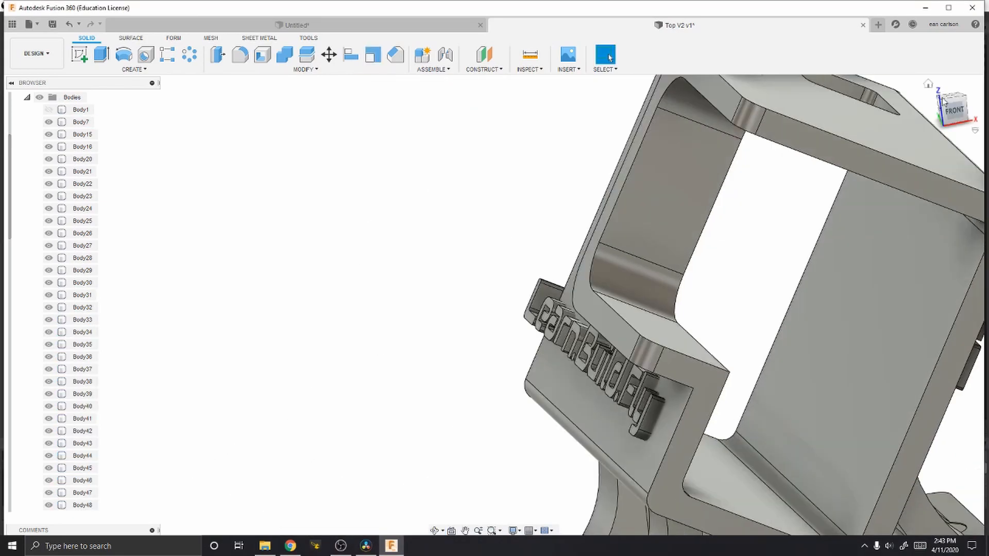
pyautogui.click(953, 109)
pyautogui.moveTo(548, 331); pyautogui.dragTo(681, 436)
pyautogui.keyDown('shift'); pyautogui.moveTo(515, 330); pyautogui.dragTo(515, 288, button='middle'); pyautogui.keyUp('shift')
pyautogui.press('m')
pyautogui.moveTo(476, 324); pyautogui.dragTo(519, 336)
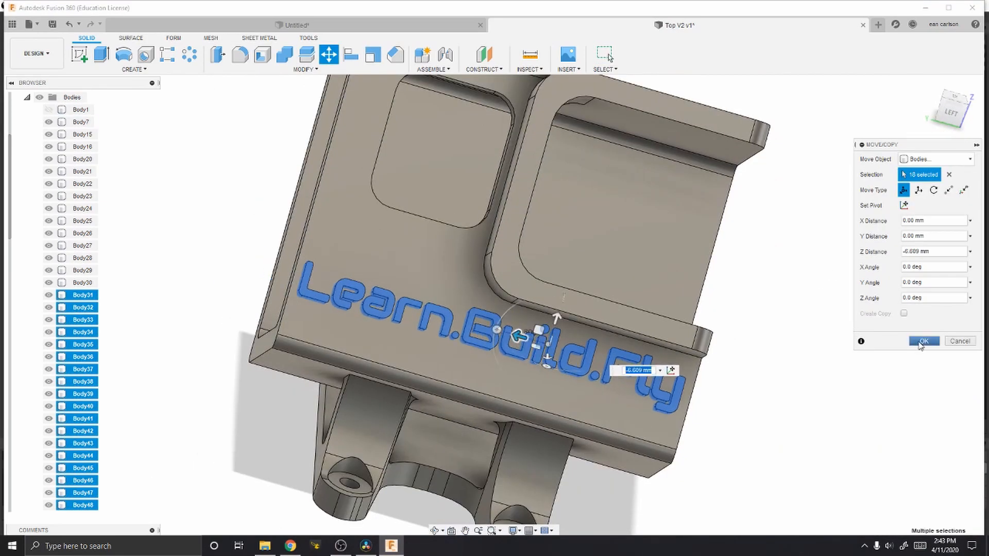
pyautogui.click(923, 342)
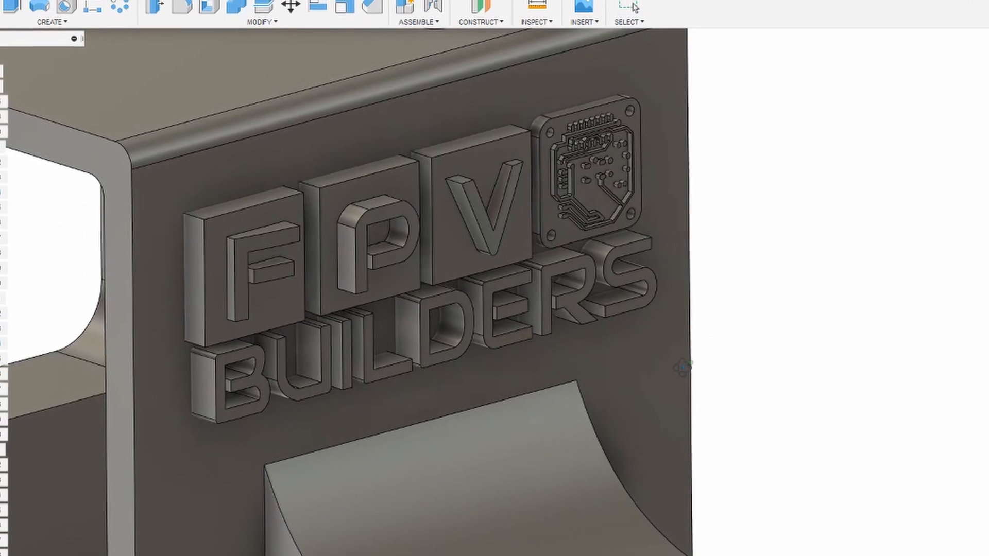